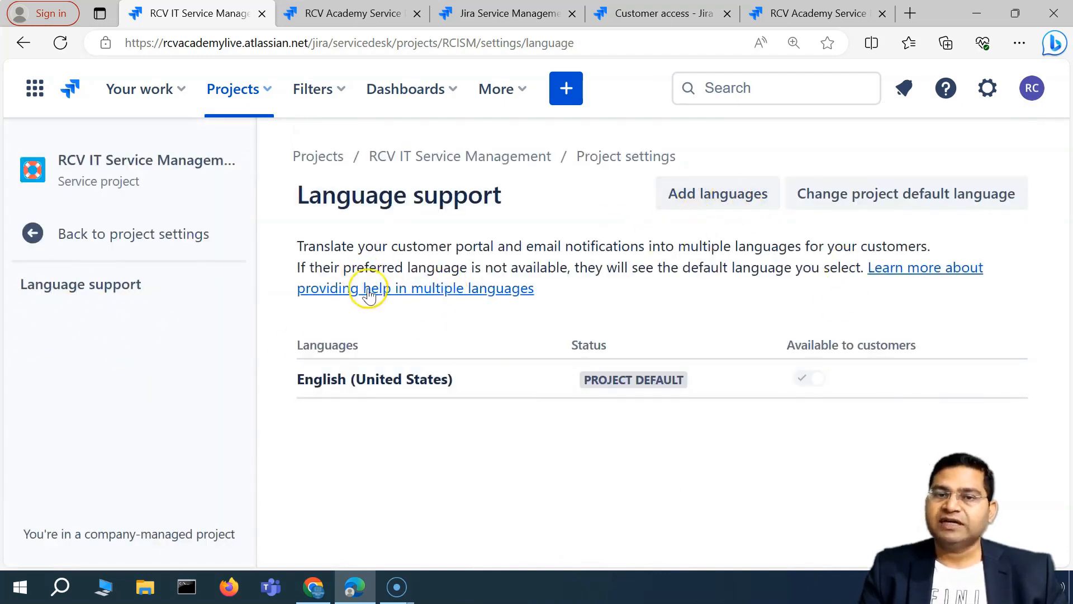
pyautogui.moveTo(316, 245); pyautogui.dragTo(574, 267)
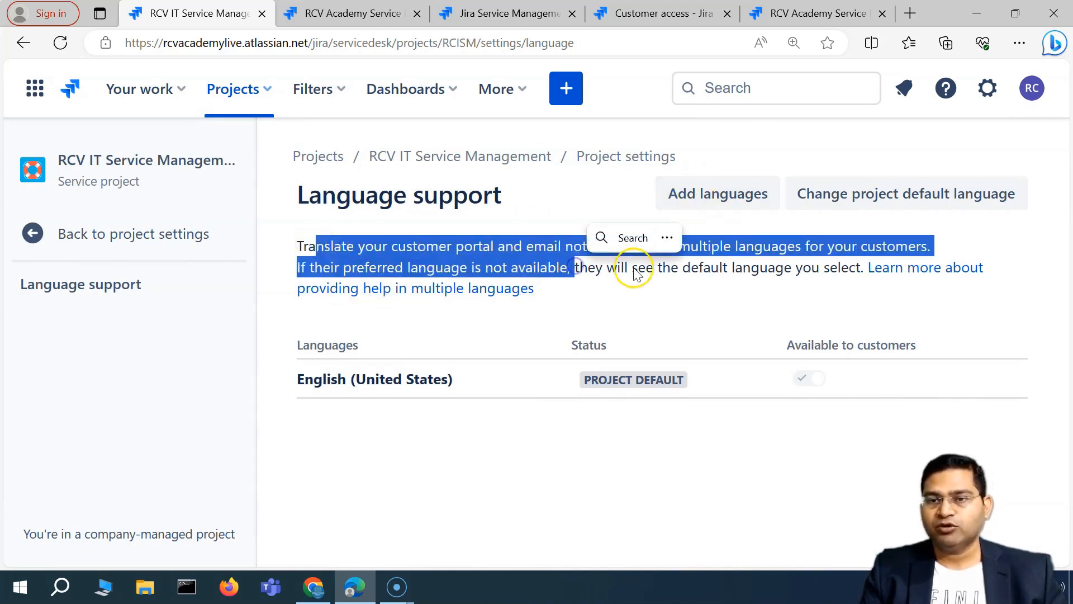
pyautogui.click(635, 271)
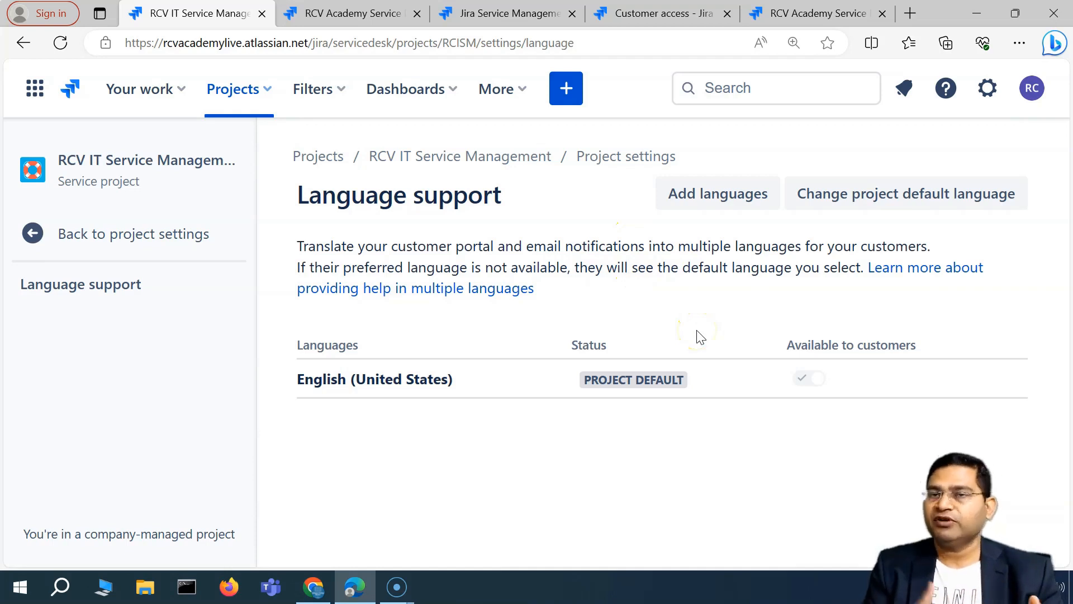
pyautogui.moveTo(622, 269); pyautogui.dragTo(724, 268)
pyautogui.click(618, 279)
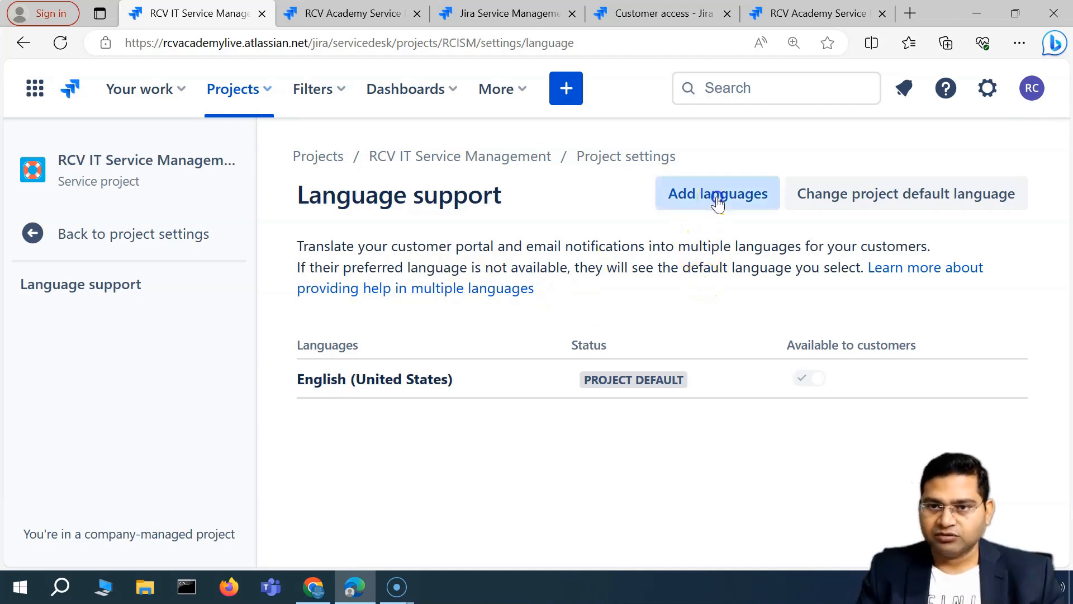
# Add French (France) to the service project's languages and make it available to customers
pyautogui.scroll(-1, 363, 324)
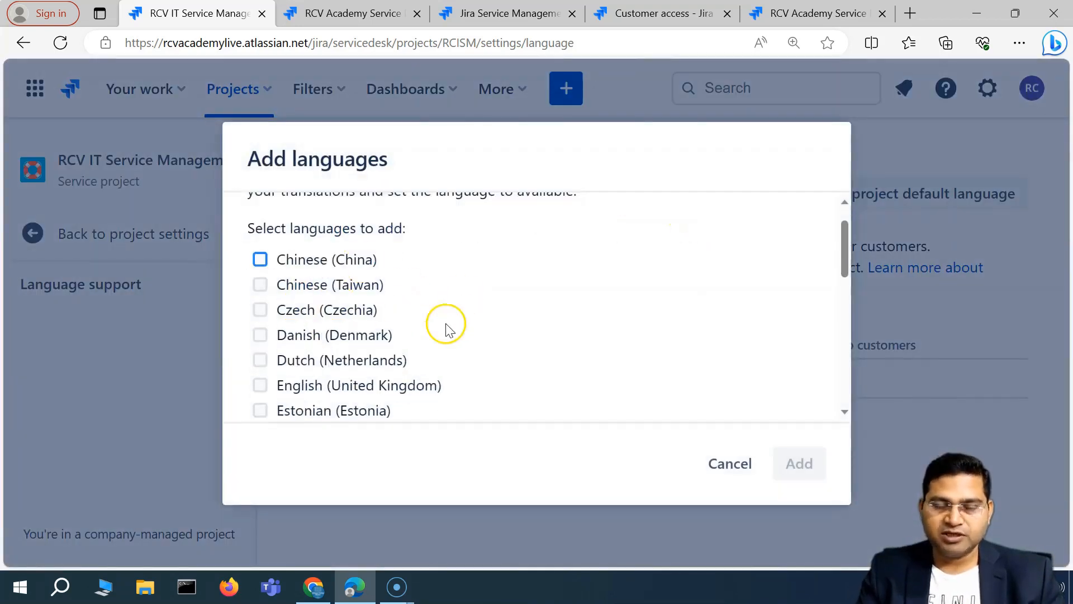
pyautogui.scroll(1, 376, 343)
pyautogui.scroll(-1, 356, 343)
pyautogui.scroll(-2, 313, 342)
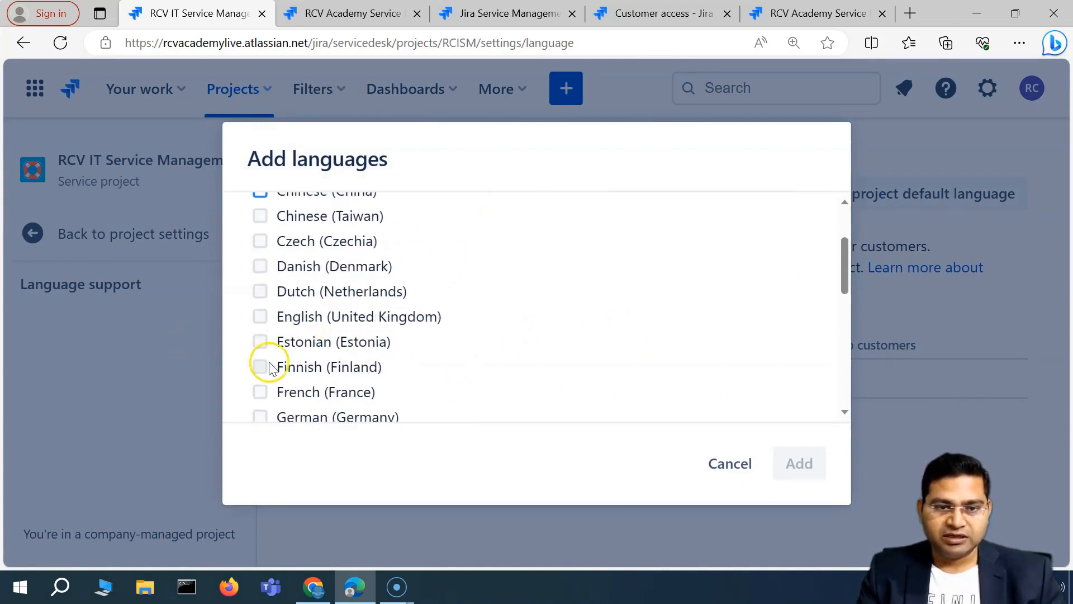
pyautogui.scroll(-2, 313, 355)
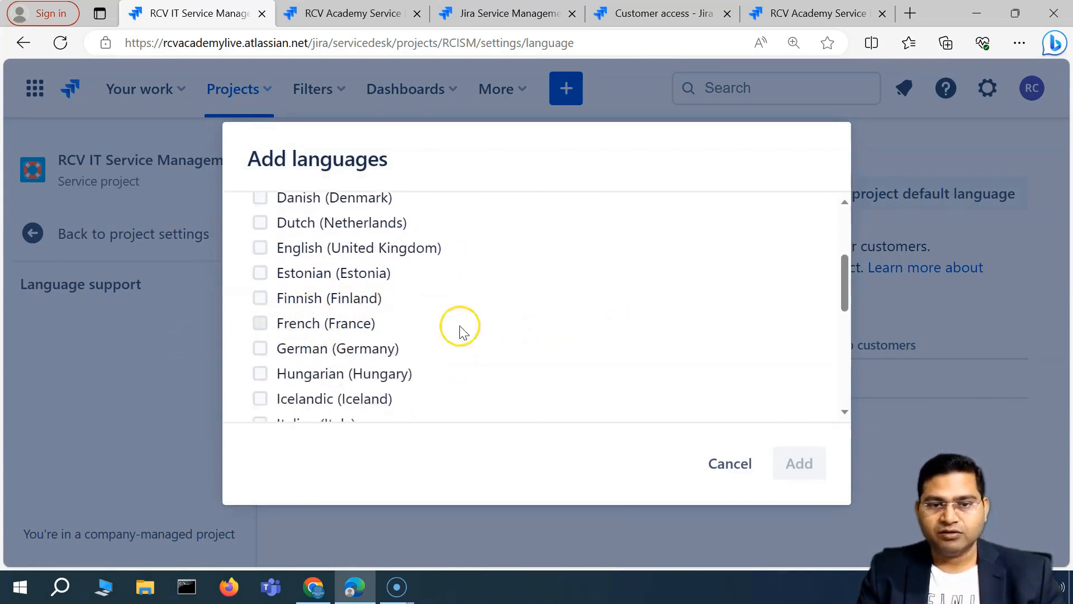
pyautogui.scroll(-1, 336, 330)
pyautogui.scroll(-5, 347, 369)
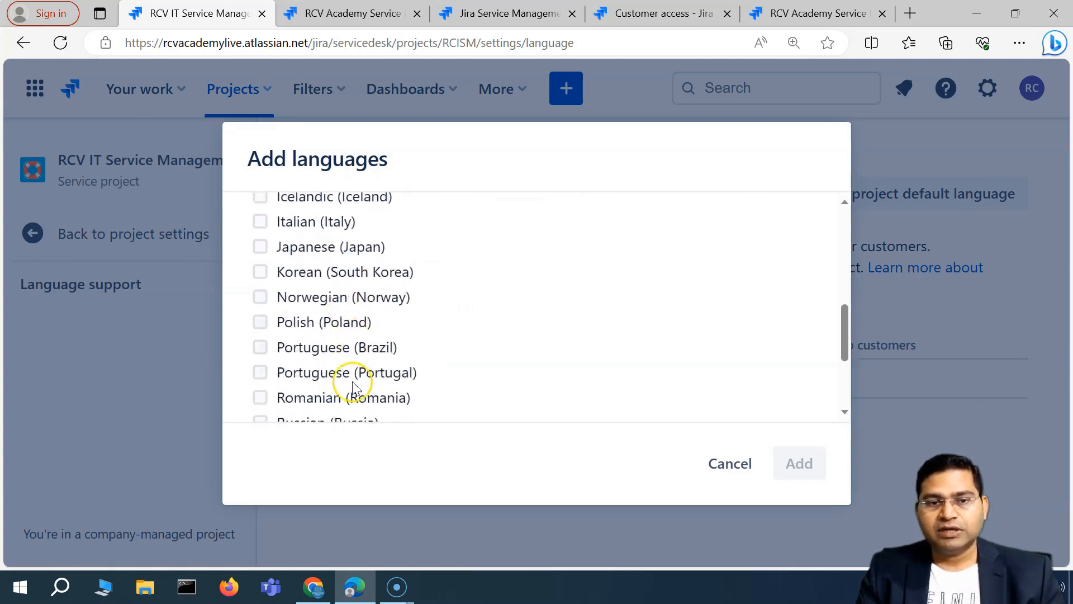
pyautogui.scroll(-2, 334, 330)
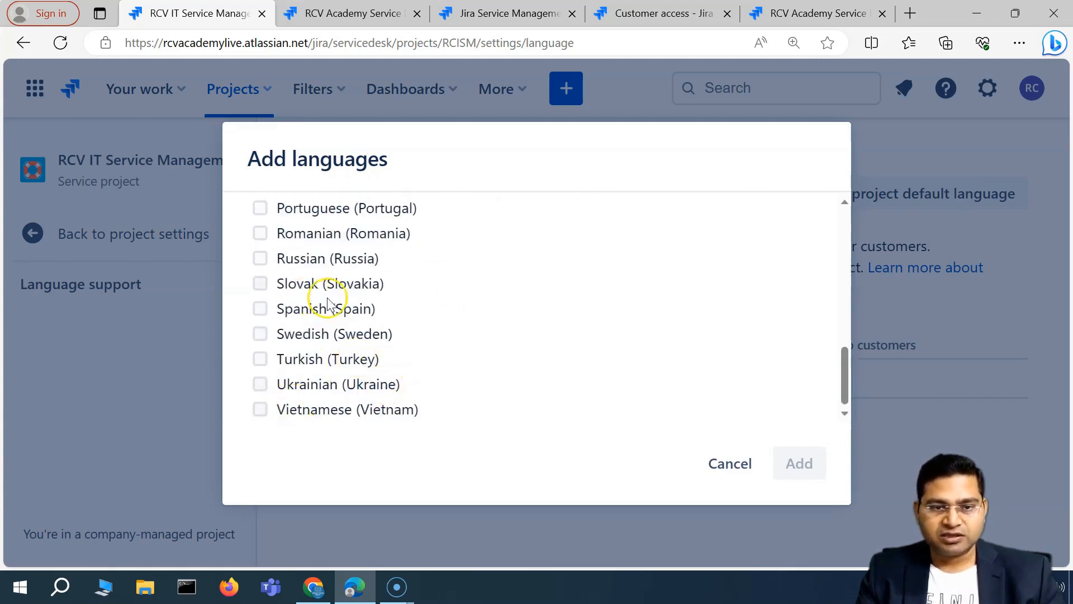
pyautogui.scroll(4, 402, 386)
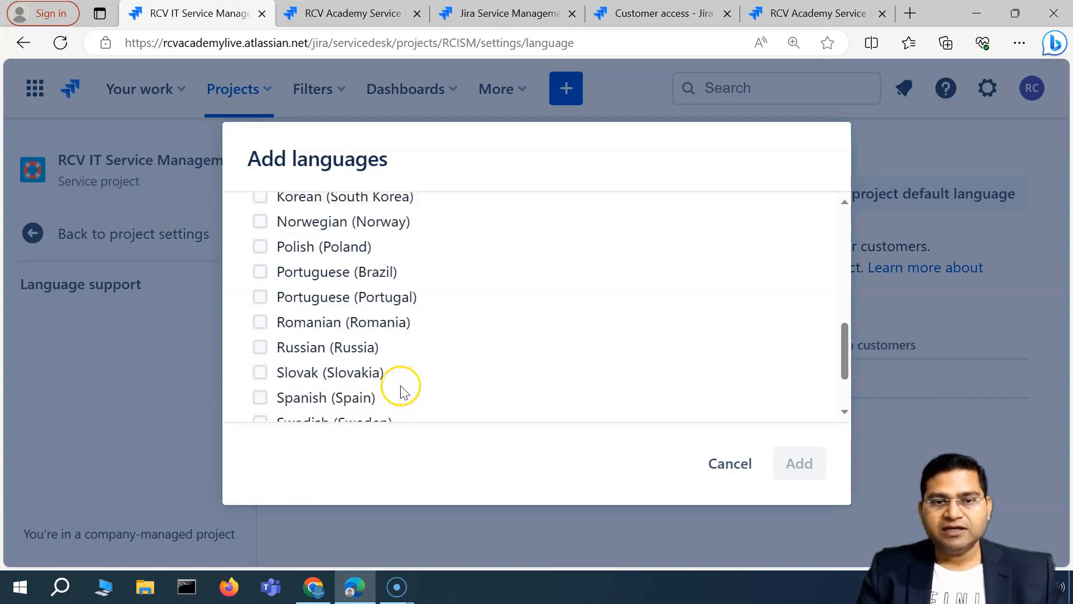
pyautogui.scroll(3, 416, 318)
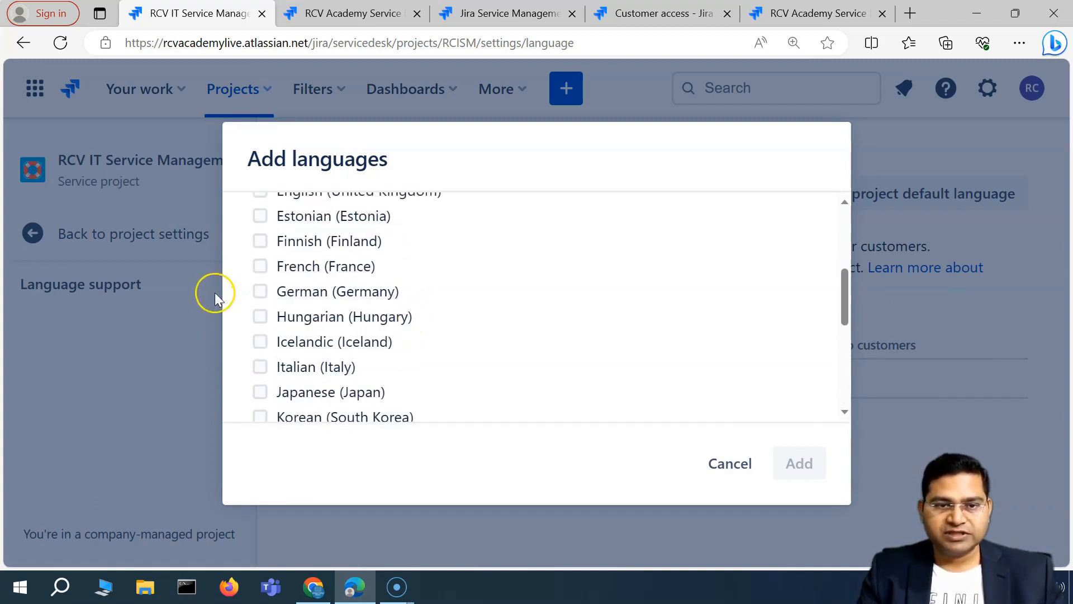
pyautogui.click(261, 267)
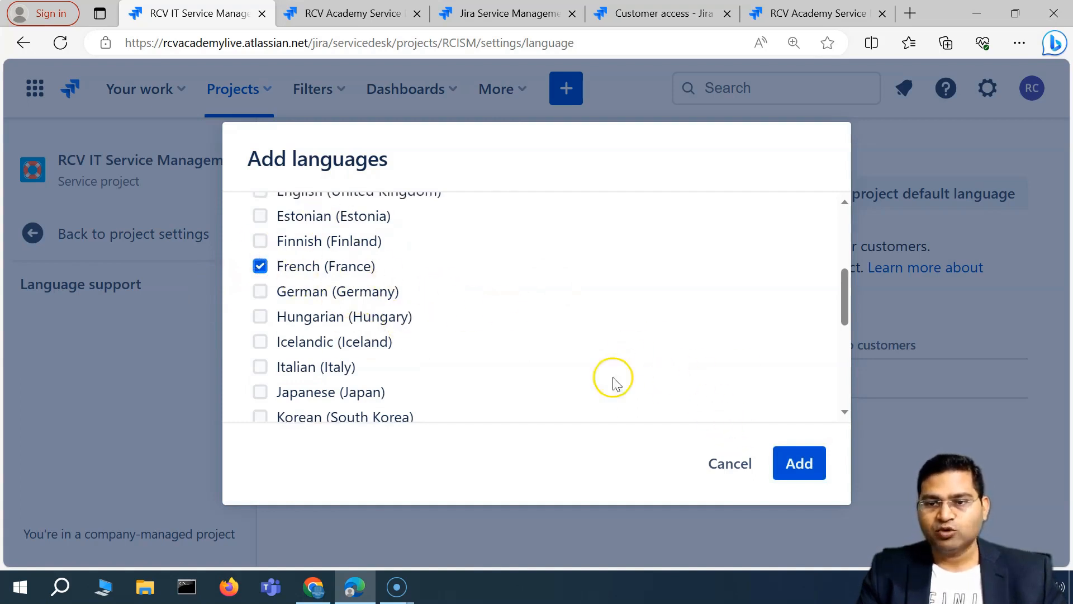
pyautogui.click(798, 465)
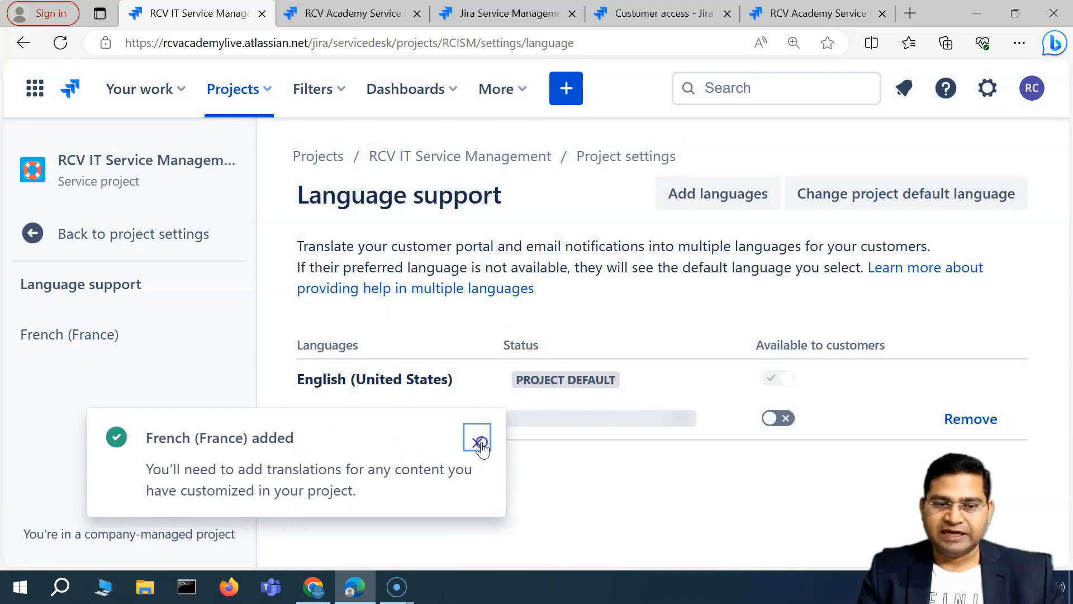
pyautogui.click(479, 443)
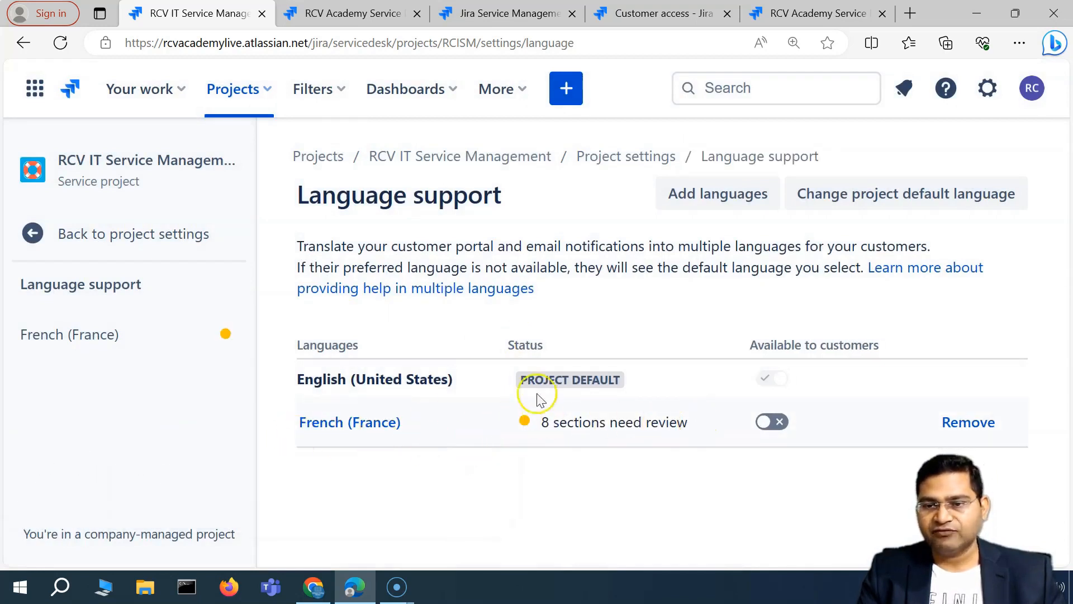
pyautogui.click(774, 423)
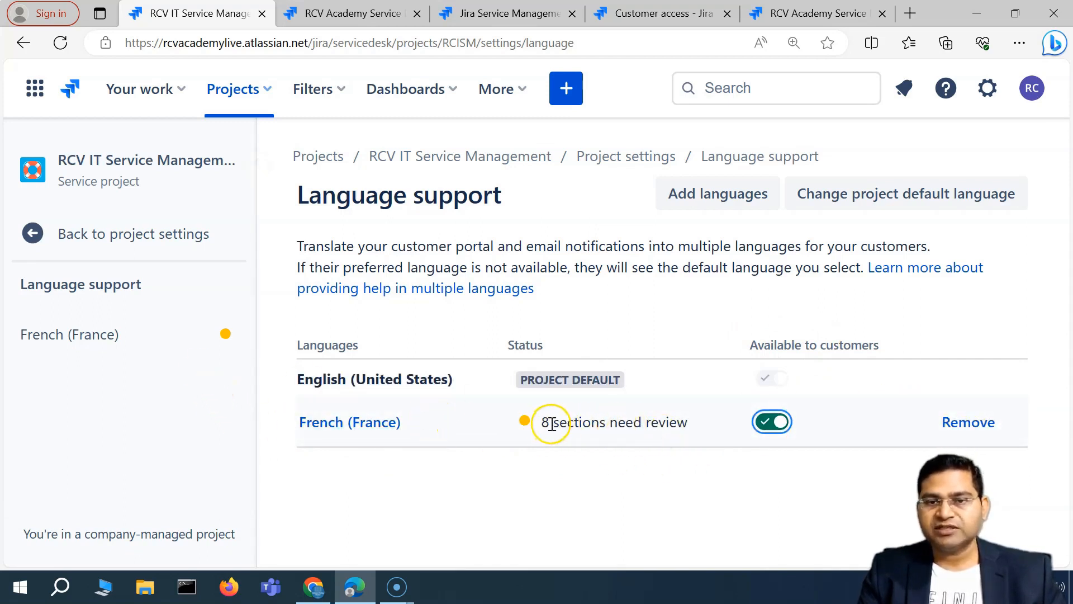
pyautogui.click(637, 418)
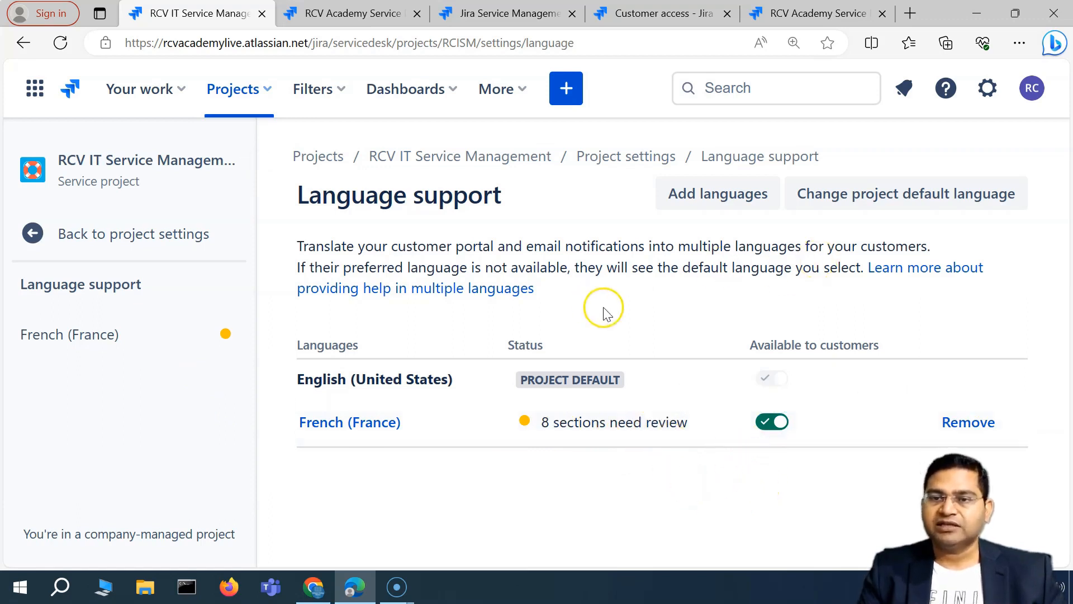
pyautogui.moveTo(410, 249); pyautogui.dragTo(851, 247)
pyautogui.click(393, 252)
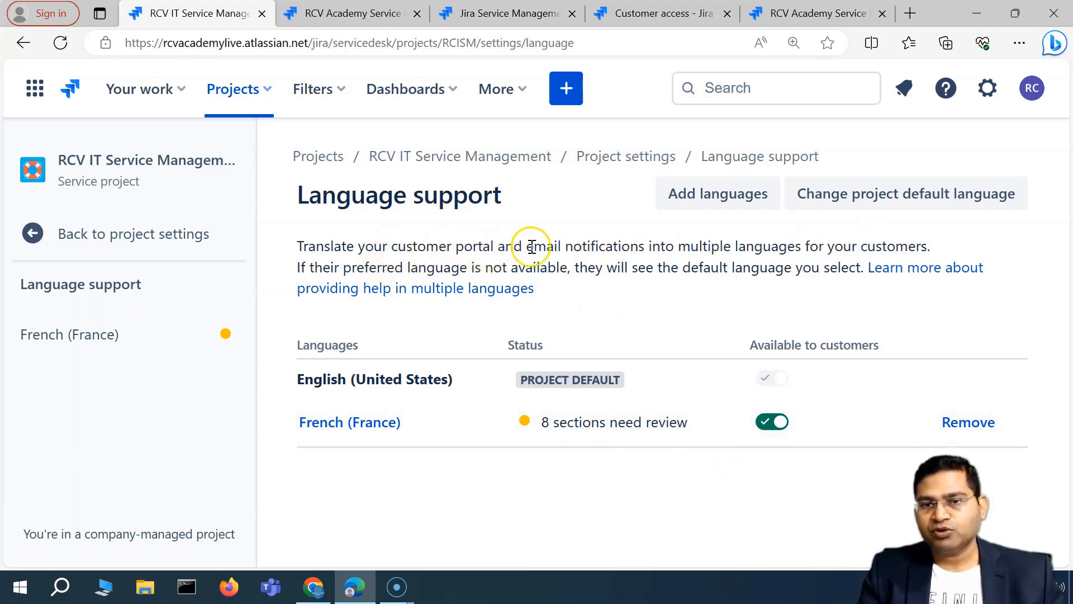
pyautogui.moveTo(650, 246); pyautogui.dragTo(772, 246)
pyautogui.click(719, 265)
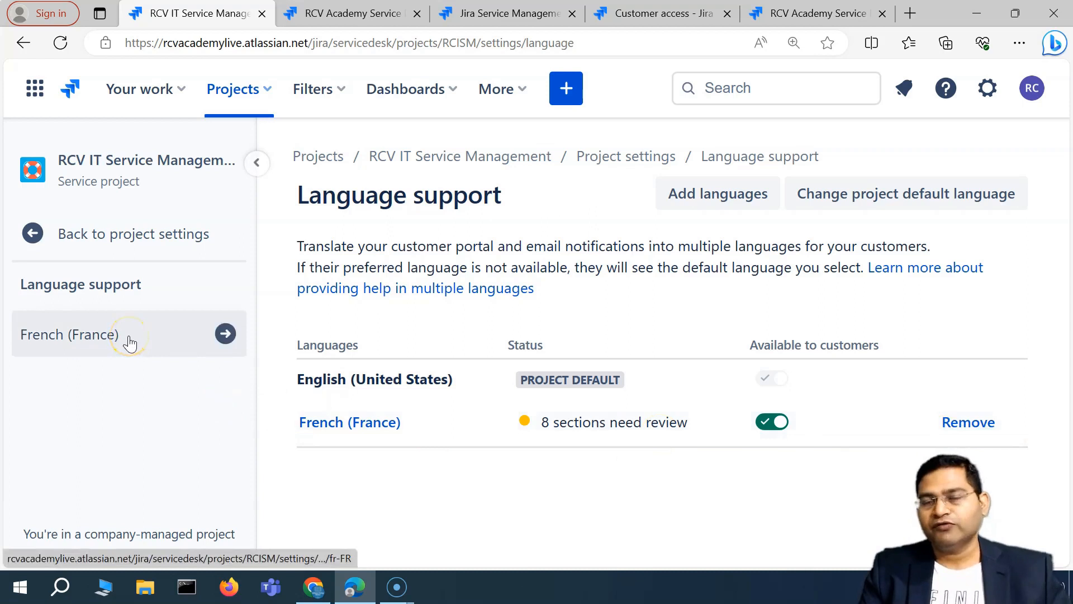
# Open the French (France) translations of the project's portal content
pyautogui.click(68, 335)
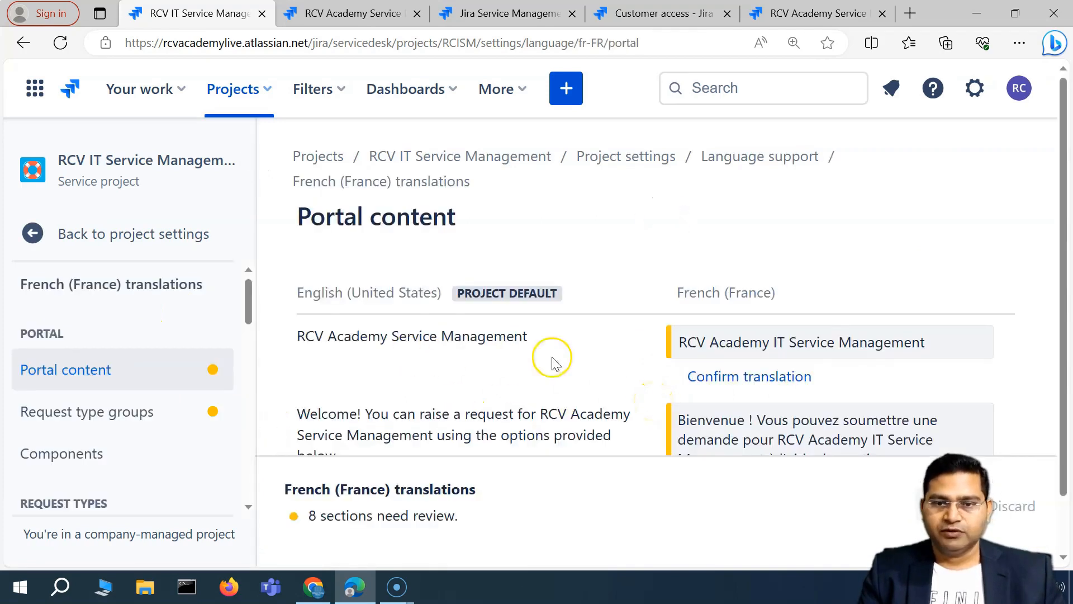
pyautogui.scroll(-1, 903, 354)
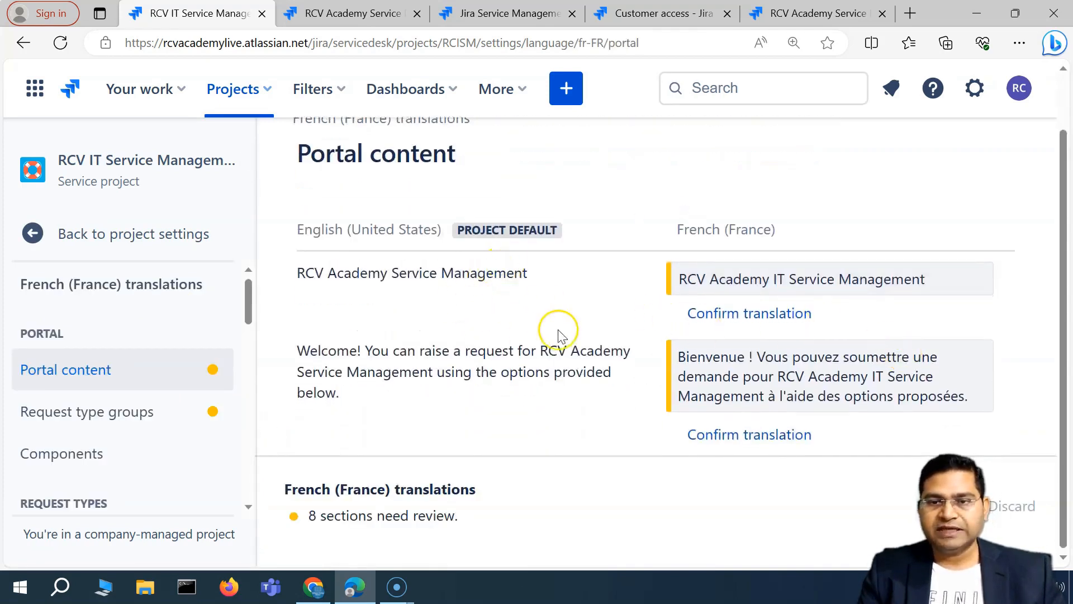
# Compare the English portal name with its French (France) translation, checking the words "Service" and "Management"
pyautogui.moveTo(301, 273); pyautogui.dragTo(528, 271)
pyautogui.click(765, 275)
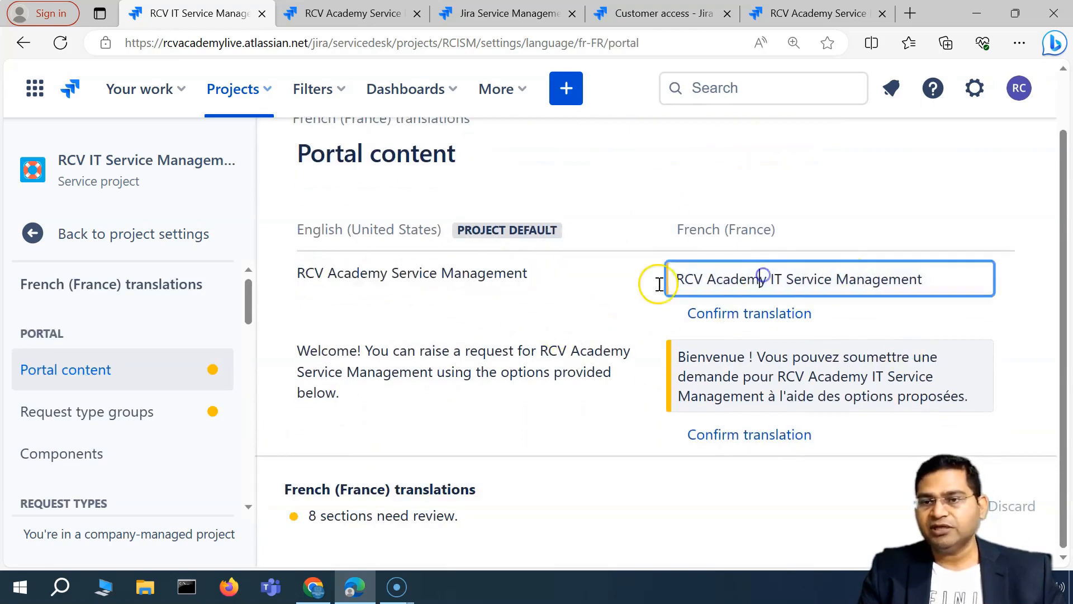
pyautogui.moveTo(821, 280); pyautogui.dragTo(668, 278)
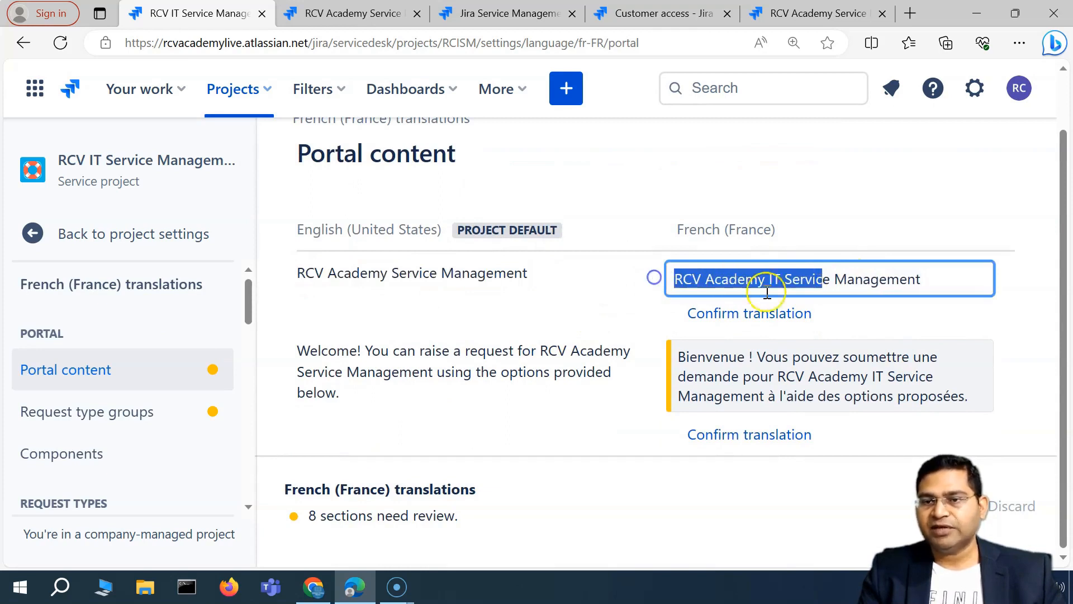
pyautogui.click(925, 320)
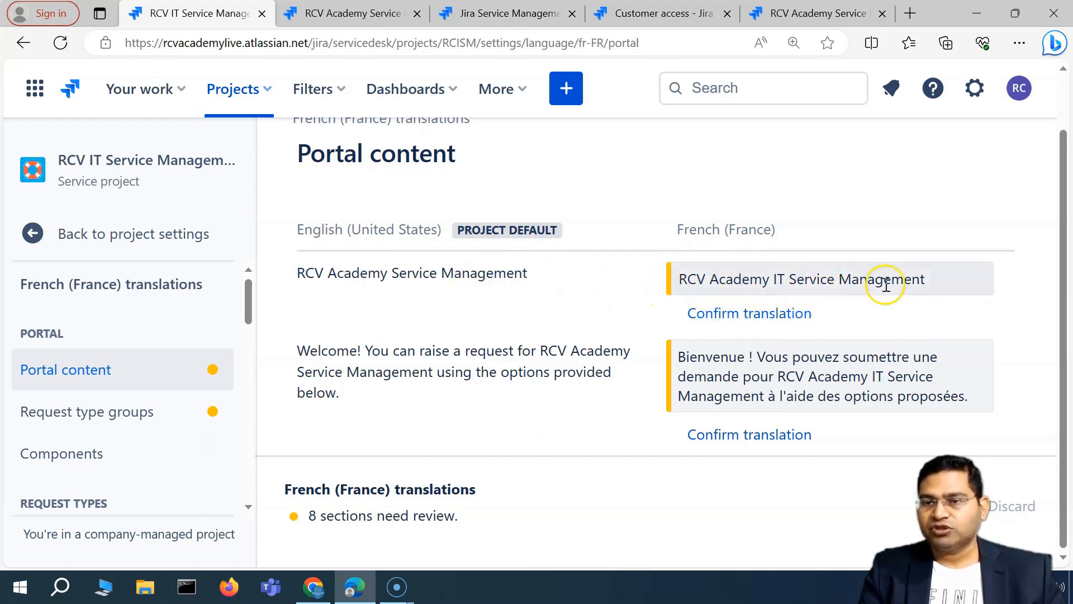
pyautogui.moveTo(791, 280); pyautogui.dragTo(829, 276)
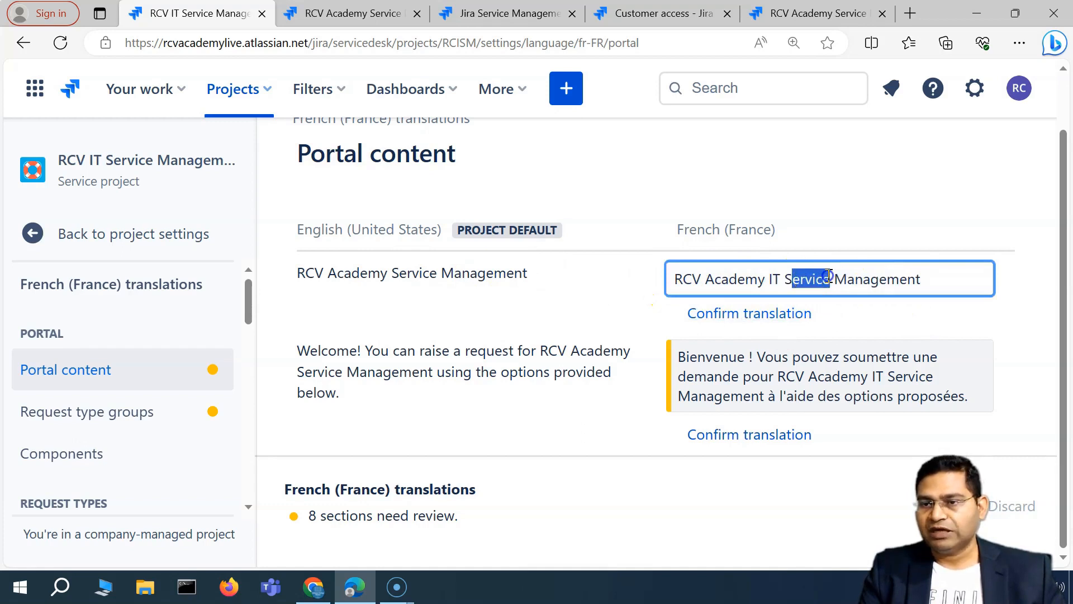
pyautogui.doubleClick(845, 280)
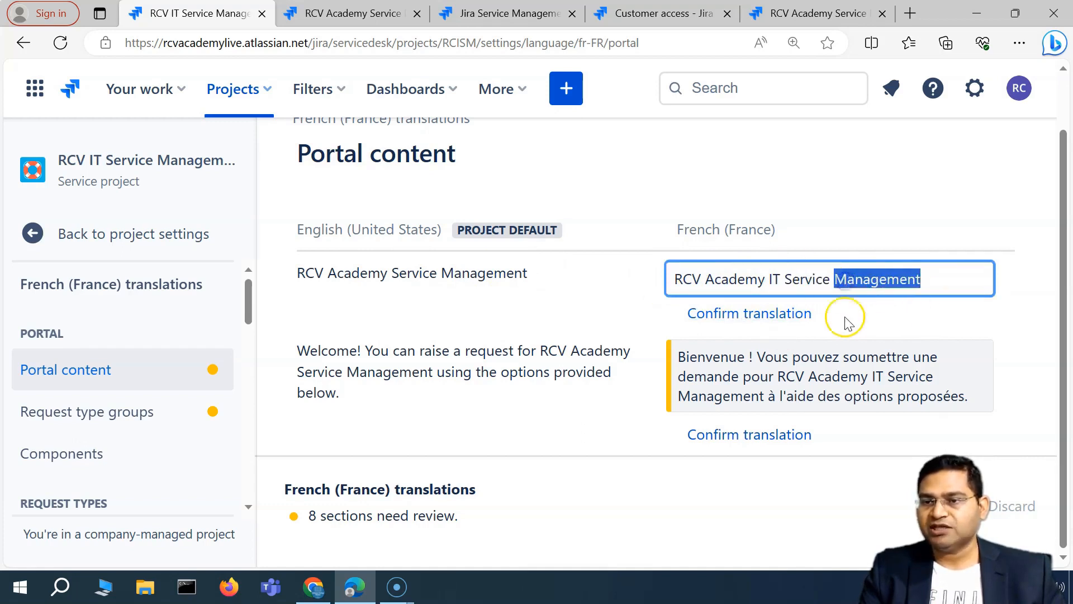
pyautogui.doubleClick(801, 281)
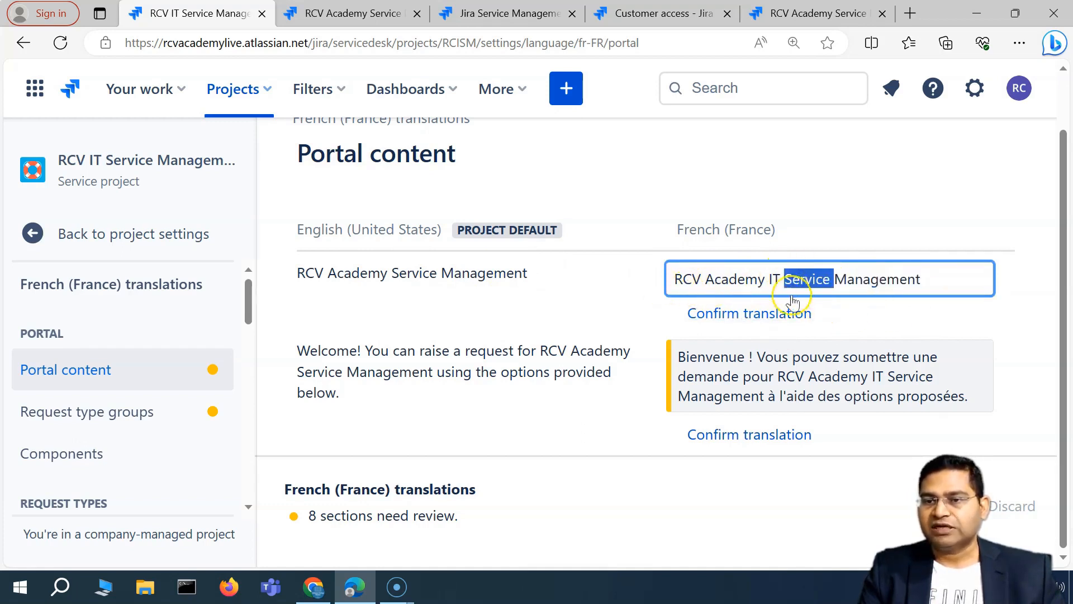
pyautogui.doubleClick(881, 280)
pyautogui.click(815, 281)
pyautogui.doubleClick(810, 280)
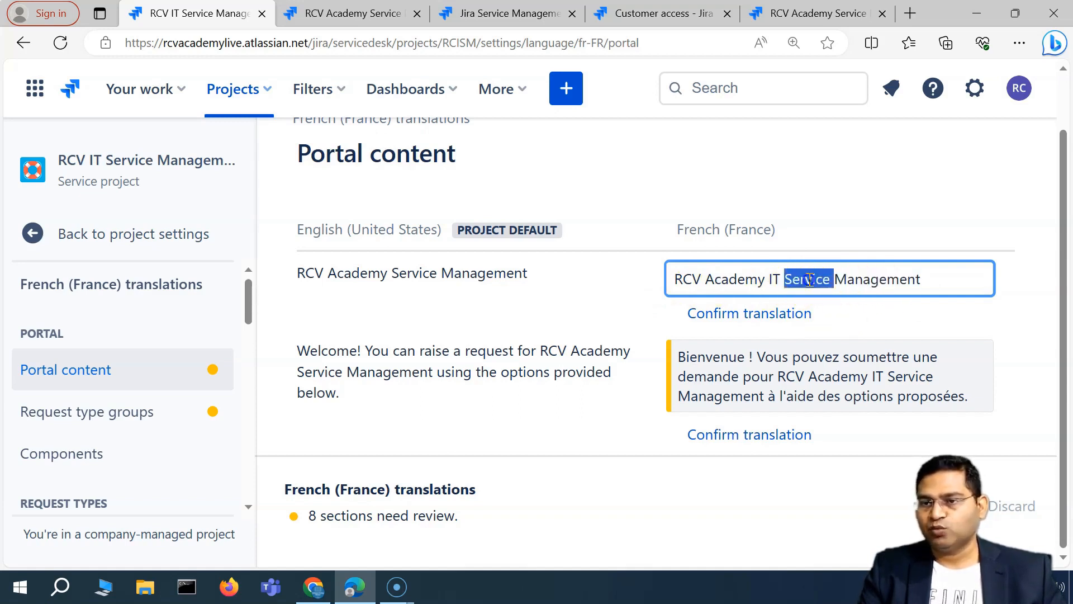
pyautogui.doubleClick(866, 280)
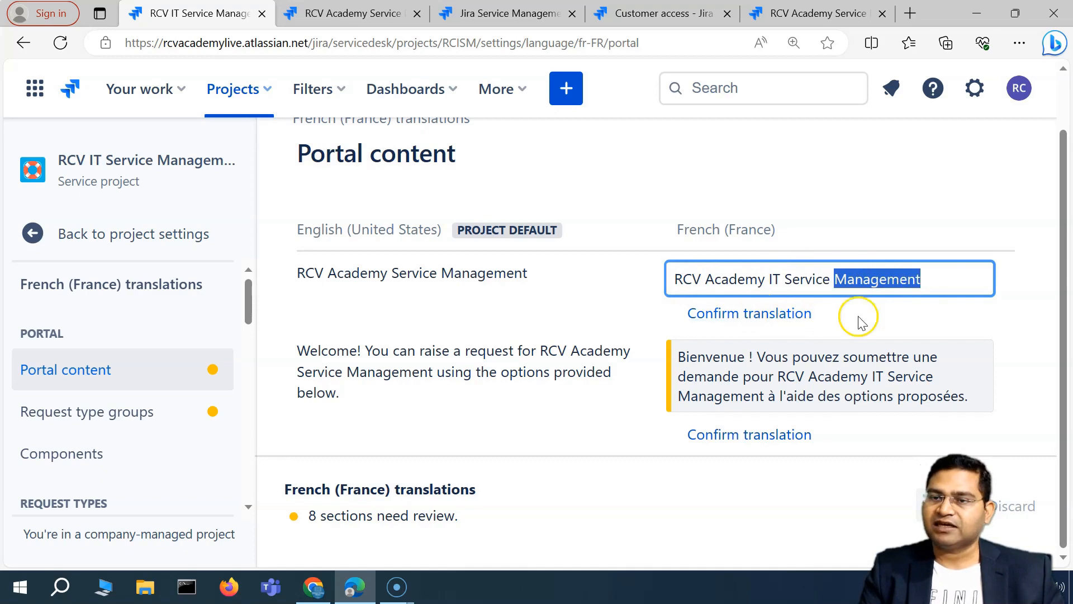
pyautogui.click(910, 314)
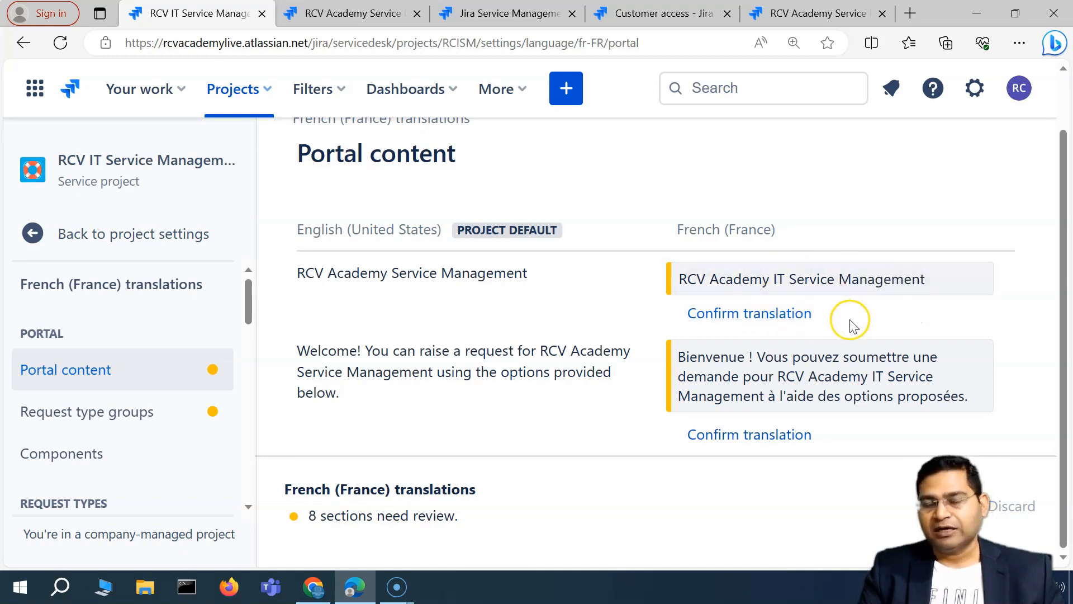
# Confirm the French translations of the portal name and the welcome message, and save the portal content translations
pyautogui.click(772, 314)
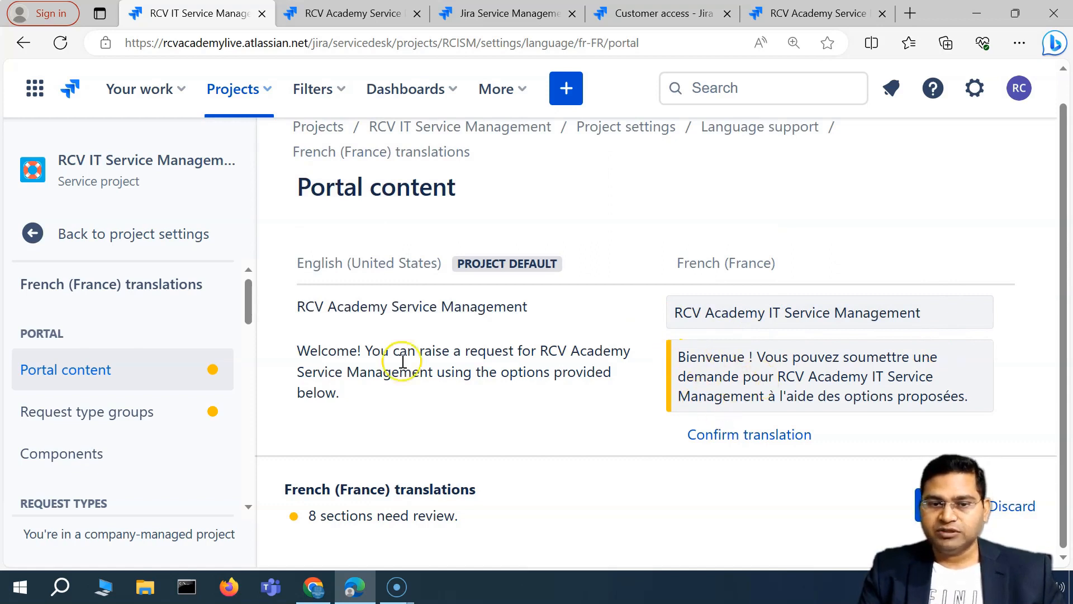
pyautogui.moveTo(324, 355); pyautogui.dragTo(296, 352)
pyautogui.click(335, 391)
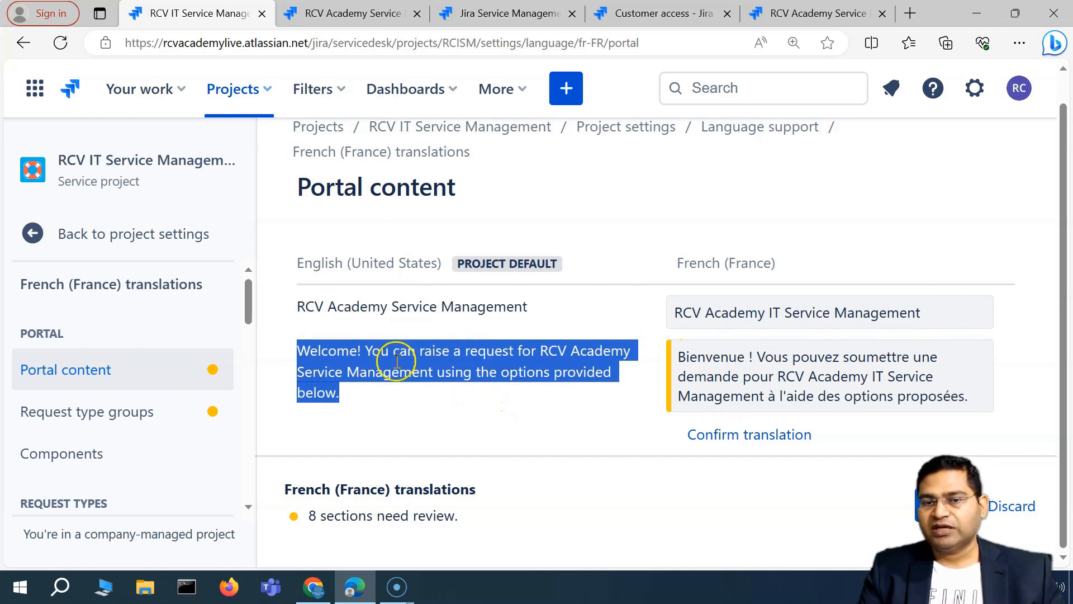
pyautogui.click(539, 400)
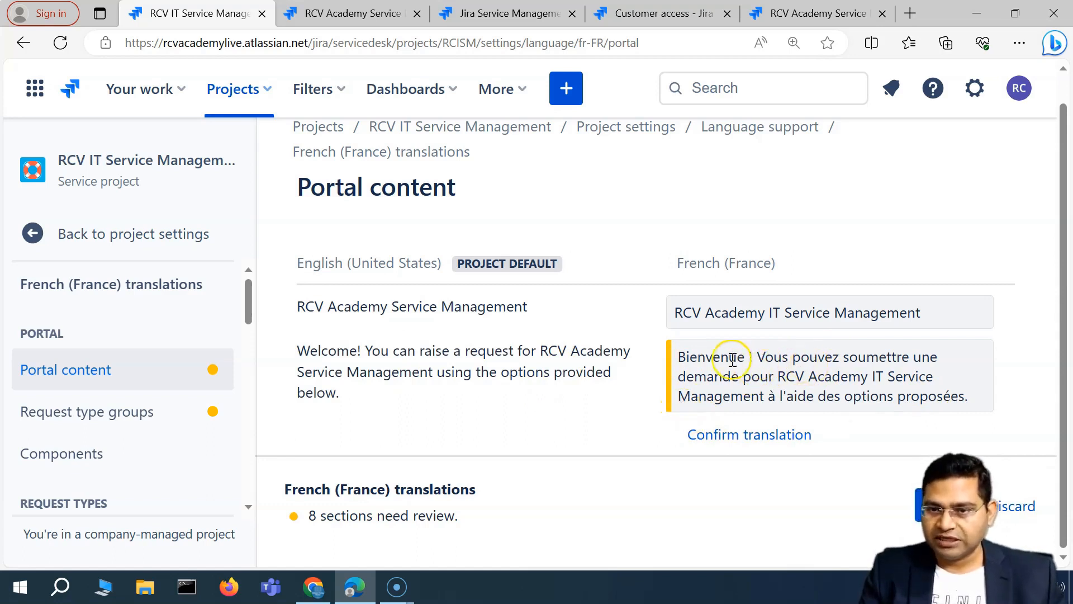
pyautogui.click(747, 435)
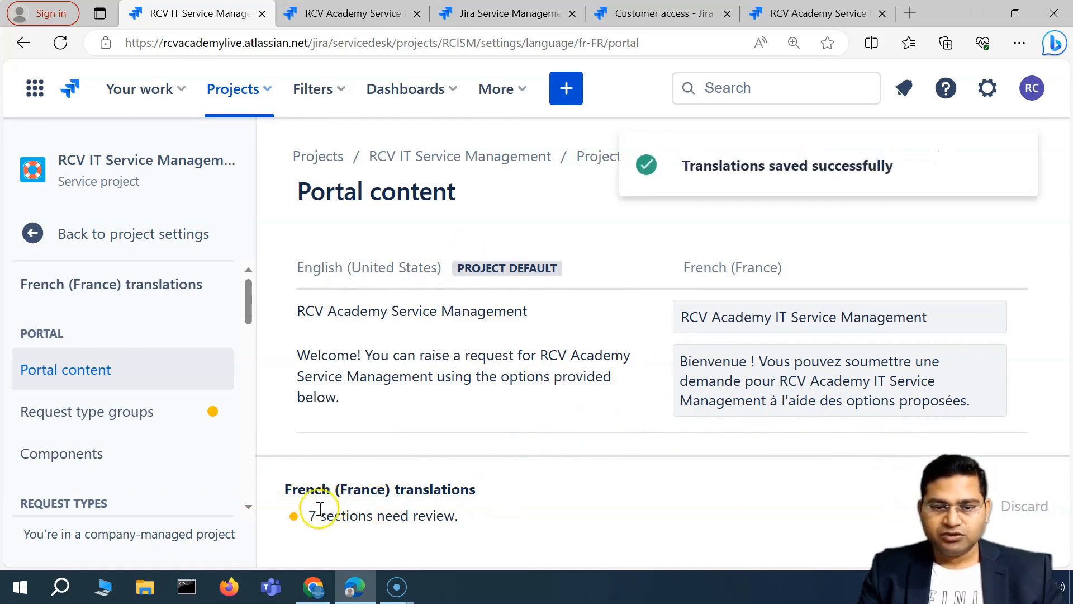
pyautogui.moveTo(327, 524); pyautogui.dragTo(446, 515)
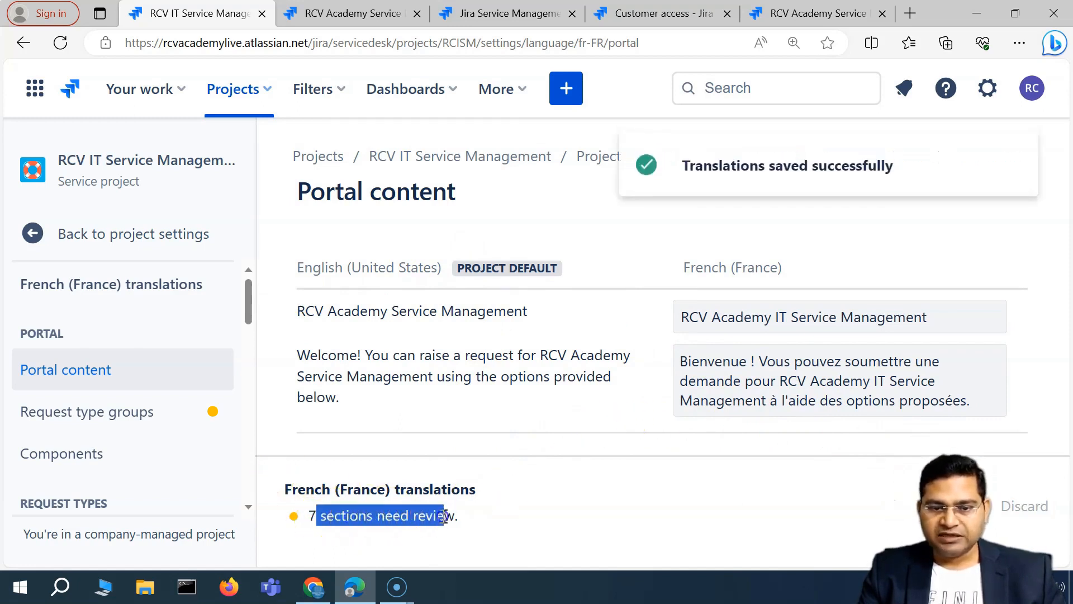
# Open the French (France) translations of the request type groups and examine which groups still need a translation
pyautogui.click(105, 421)
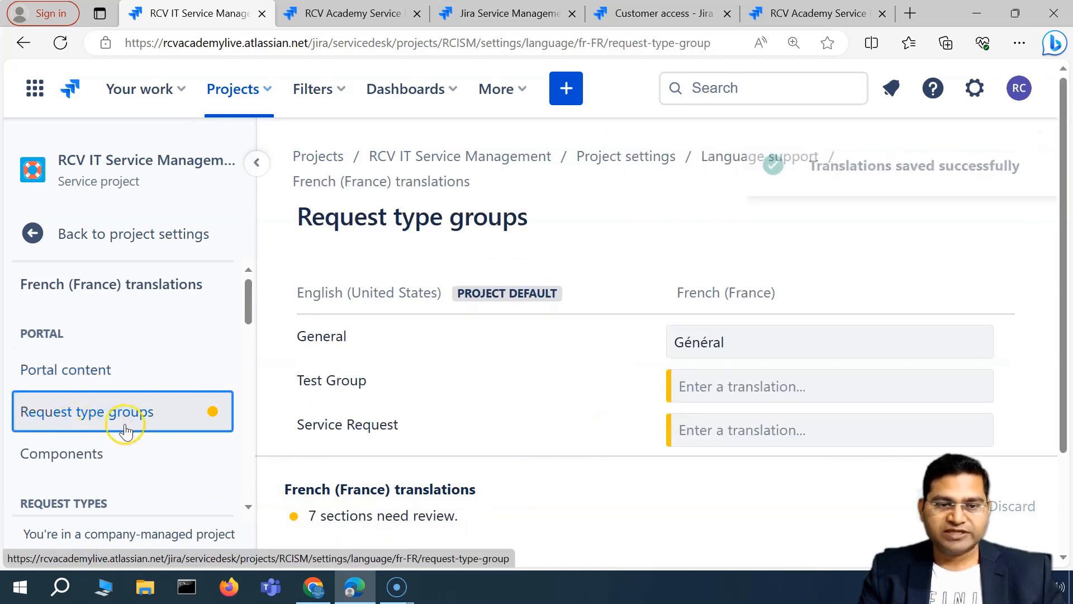
pyautogui.scroll(-2, 559, 425)
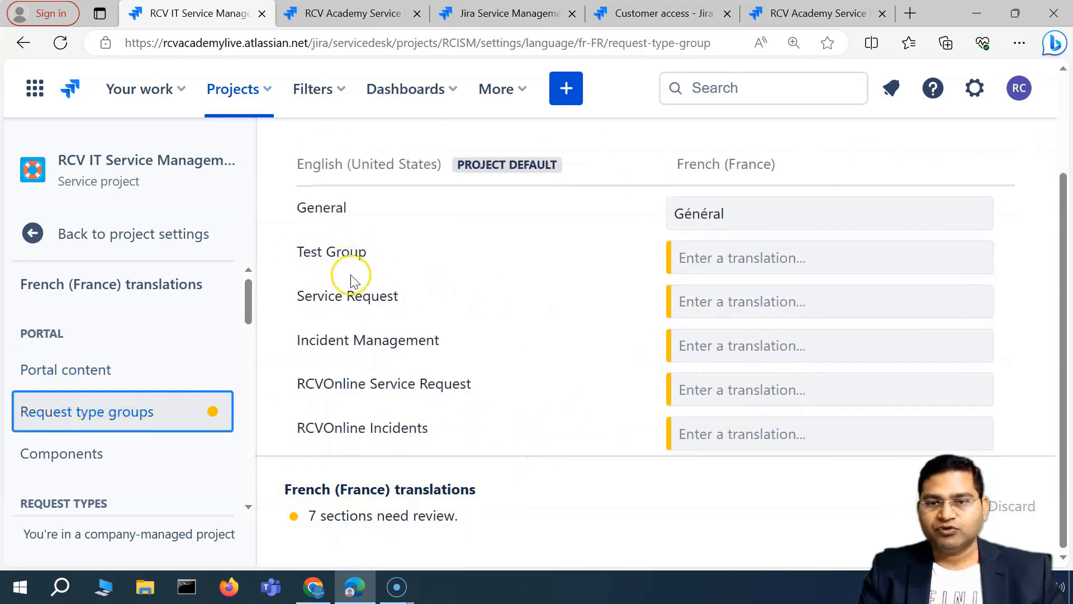
pyautogui.scroll(1, 719, 266)
pyautogui.scroll(-1, 731, 302)
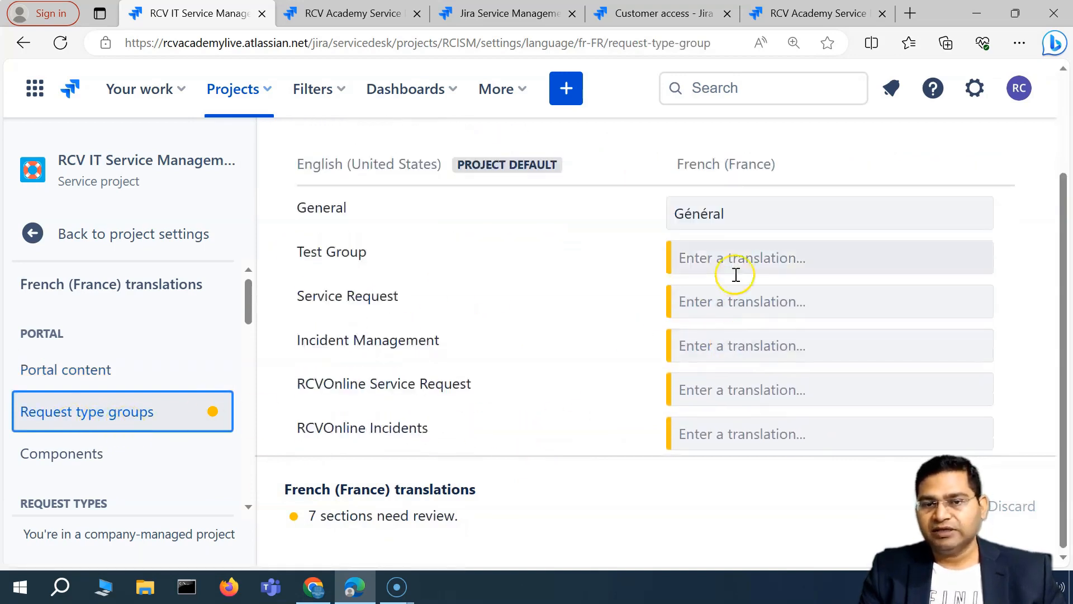
pyautogui.scroll(1, 559, 302)
pyautogui.scroll(-1, 726, 358)
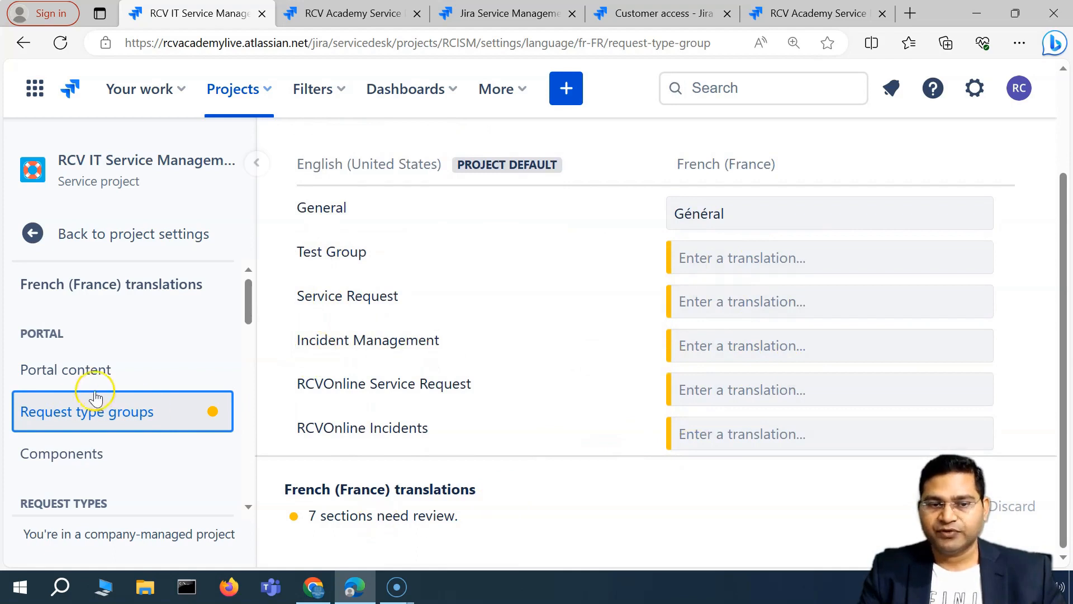
# Open the French (France) translations of the Service Request RCV request type and view its fields
pyautogui.scroll(-3, 112, 402)
pyautogui.scroll(-2, 112, 408)
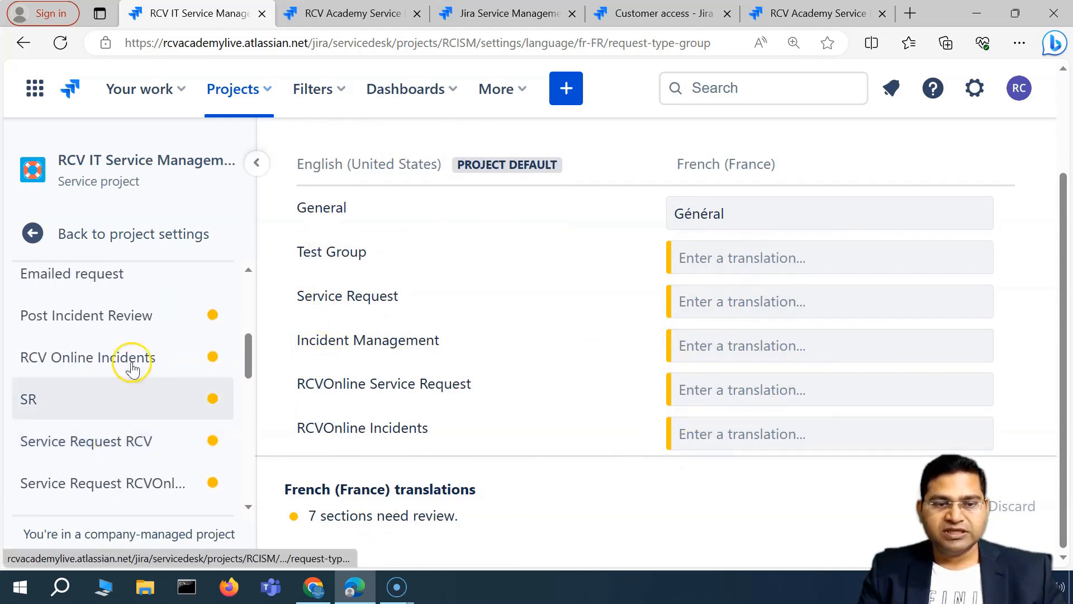
pyautogui.scroll(-1, 121, 447)
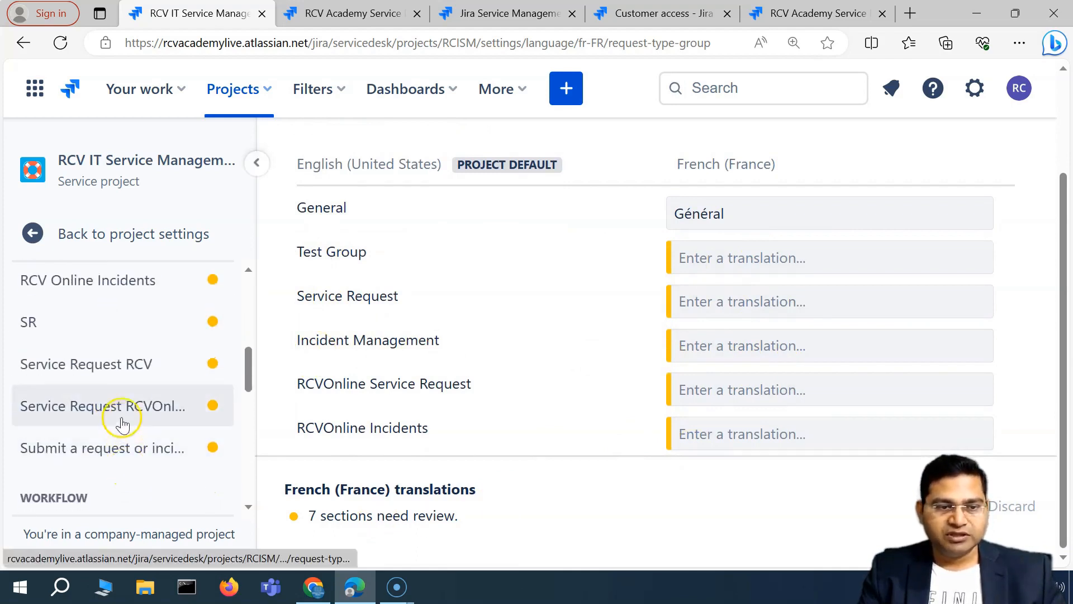
pyautogui.click(123, 370)
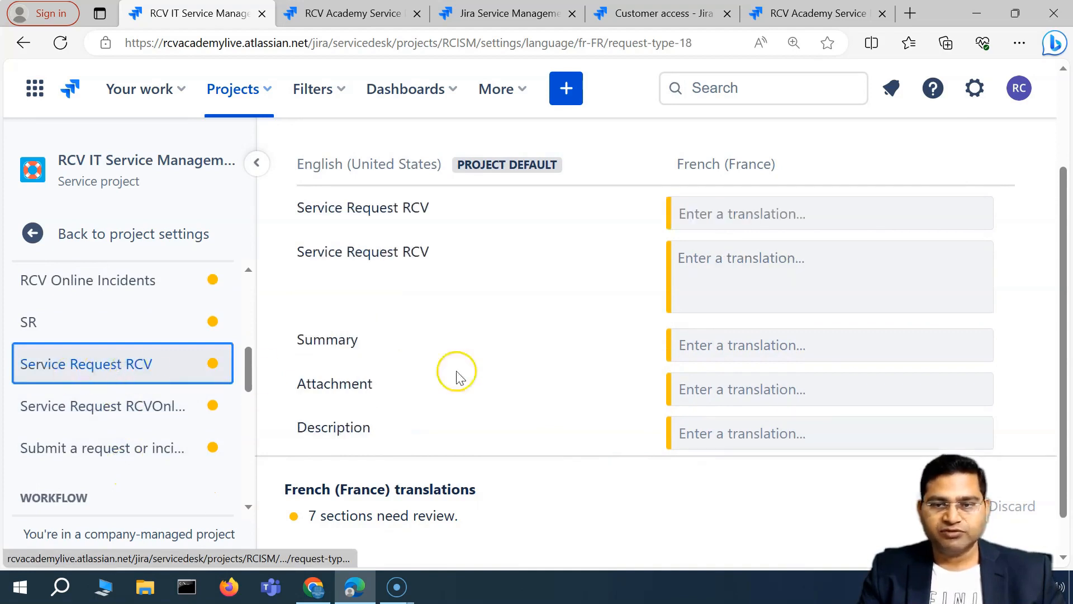
pyautogui.scroll(-1, 825, 372)
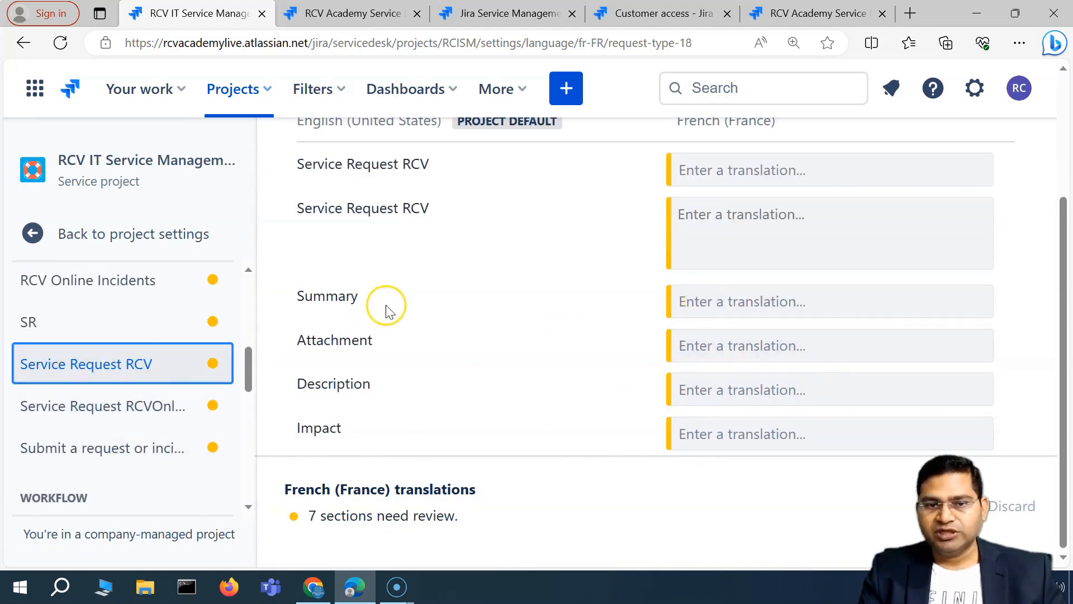
# Examine the Summary, Attachment, Description and Impact translation fields of Service Request RCV and the other translation sections
pyautogui.click(678, 302)
pyautogui.click(739, 343)
pyautogui.click(718, 390)
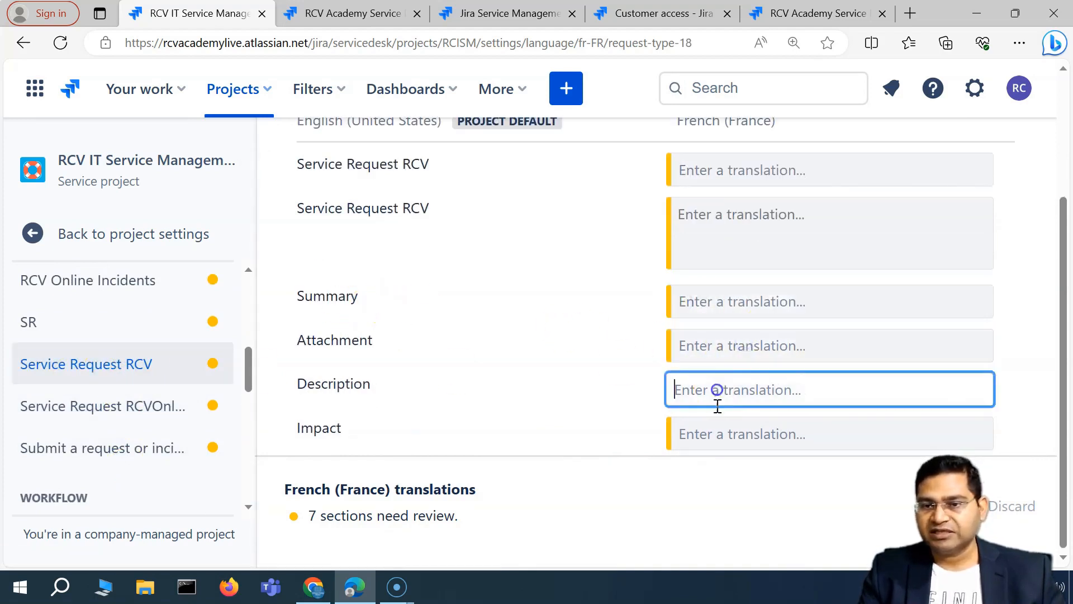
pyautogui.click(715, 426)
pyautogui.scroll(4, 413, 398)
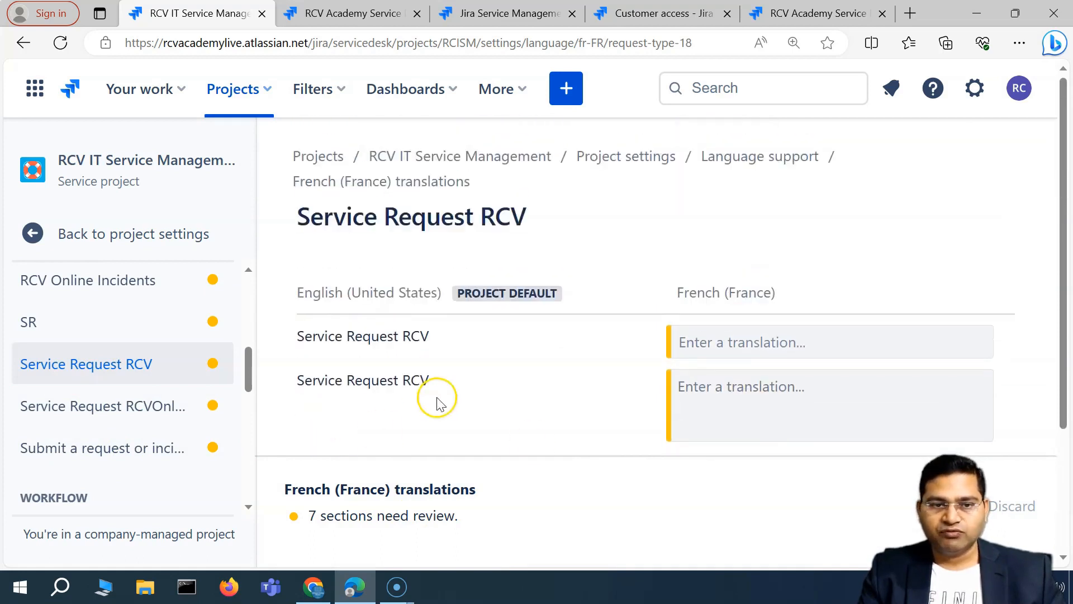
pyautogui.scroll(-3, 192, 430)
pyautogui.scroll(-3, 659, 477)
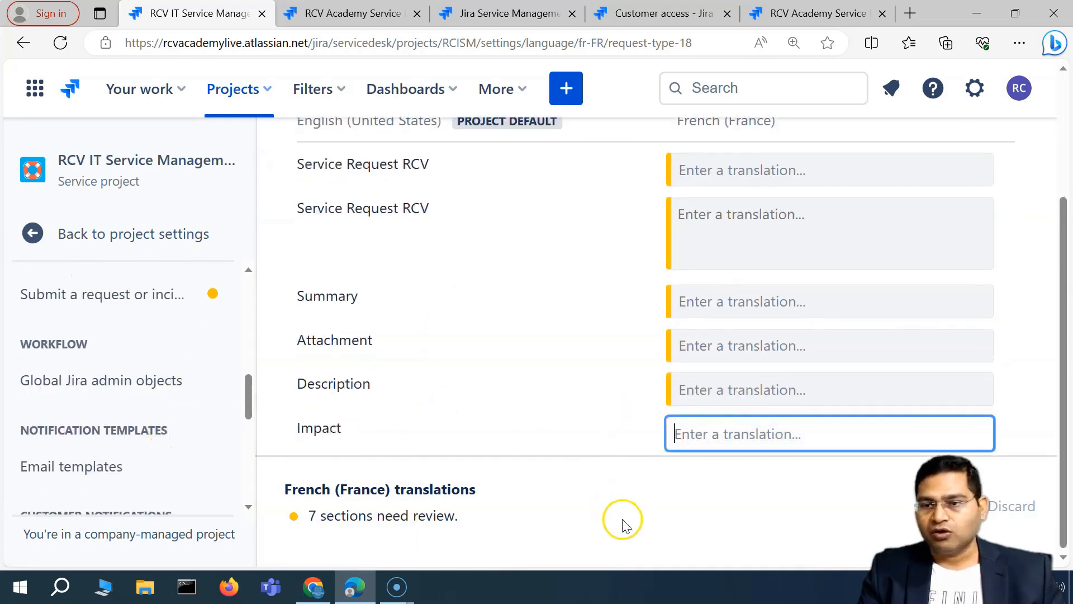
pyautogui.scroll(3, 477, 437)
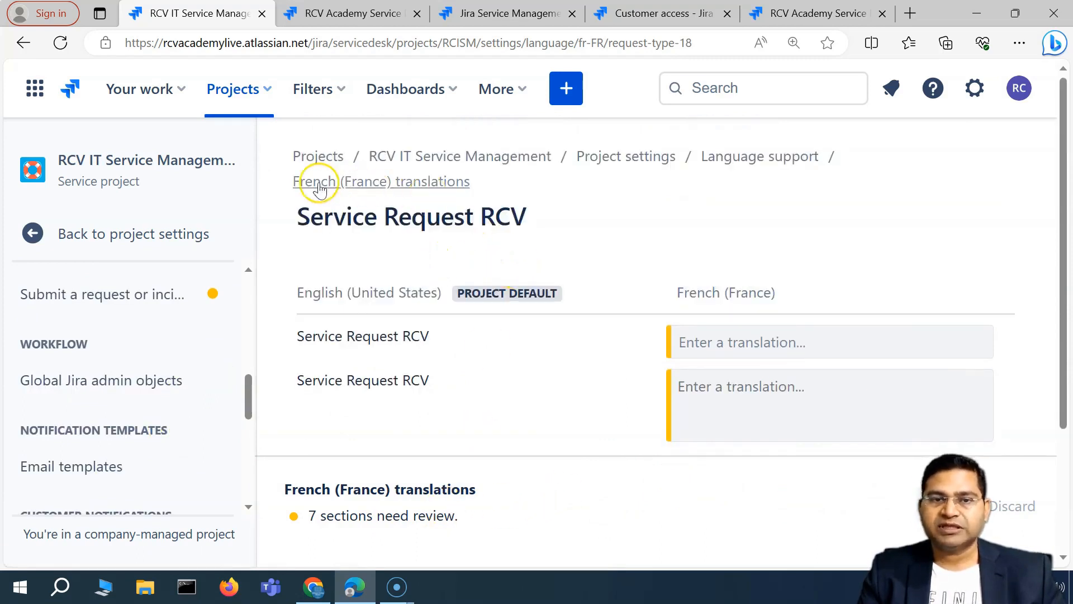
pyautogui.scroll(10, 163, 376)
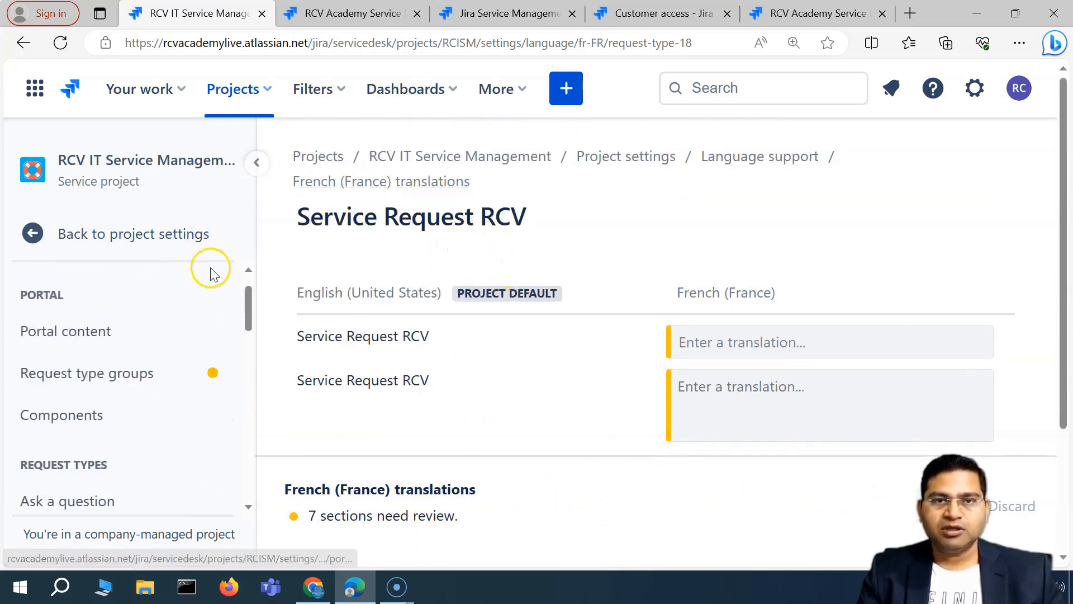
# Reload the customer portal and check the language of its welcome message and request groups
pyautogui.click(371, 15)
pyautogui.press('F5')
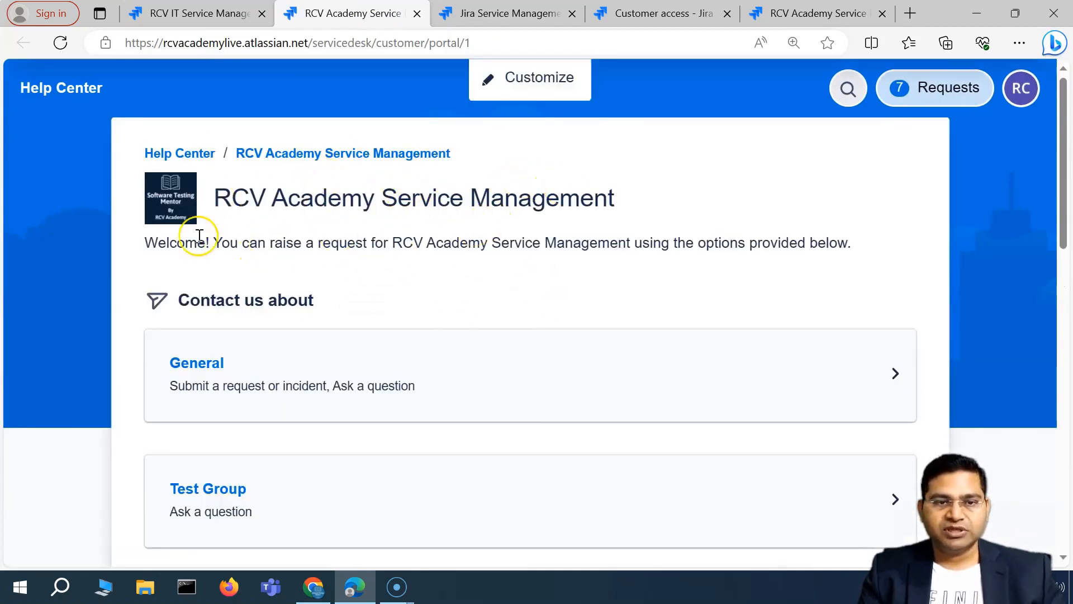
pyautogui.moveTo(146, 246); pyautogui.dragTo(851, 246)
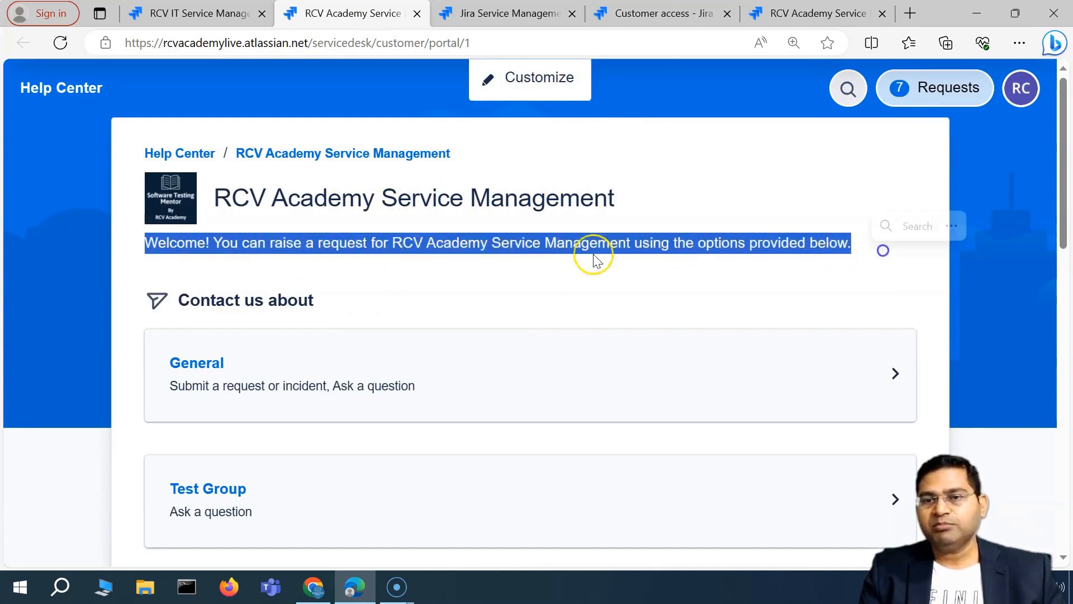
pyautogui.click(431, 273)
pyautogui.moveTo(147, 245); pyautogui.dragTo(858, 244)
pyautogui.click(604, 292)
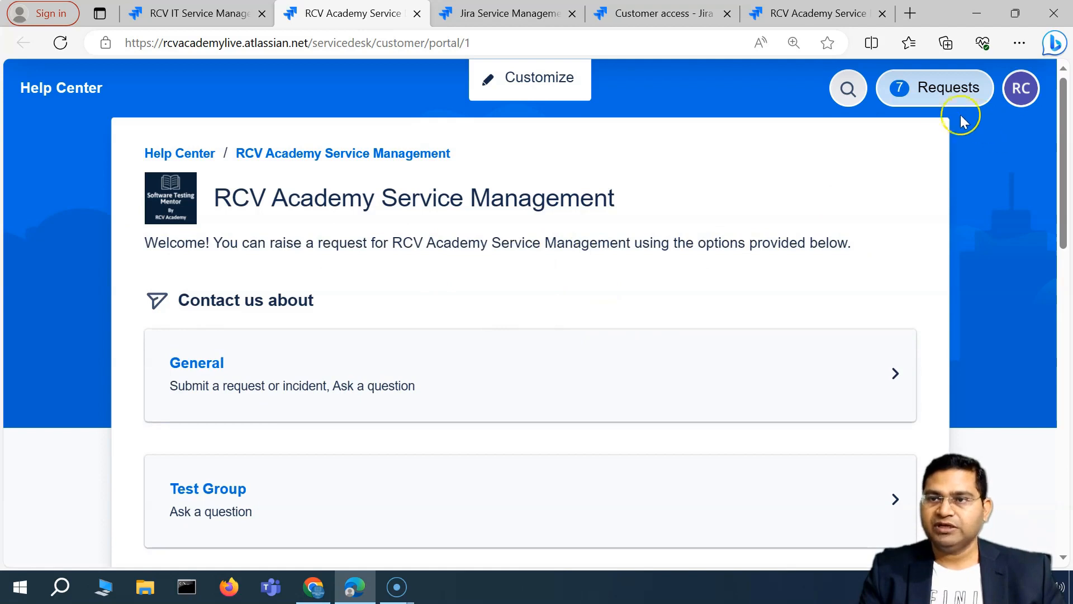
pyautogui.scroll(-5, 467, 380)
pyautogui.scroll(5, 391, 252)
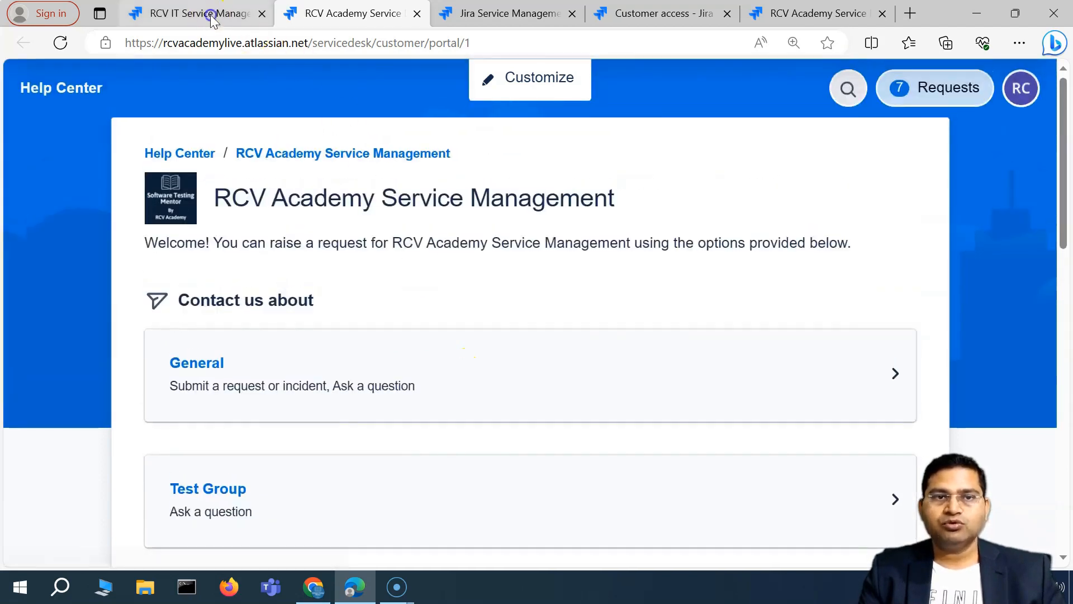
# Return to the project's language support overview, make French (France) unavailable to customers and remove the language
pyautogui.click(211, 12)
pyautogui.click(31, 233)
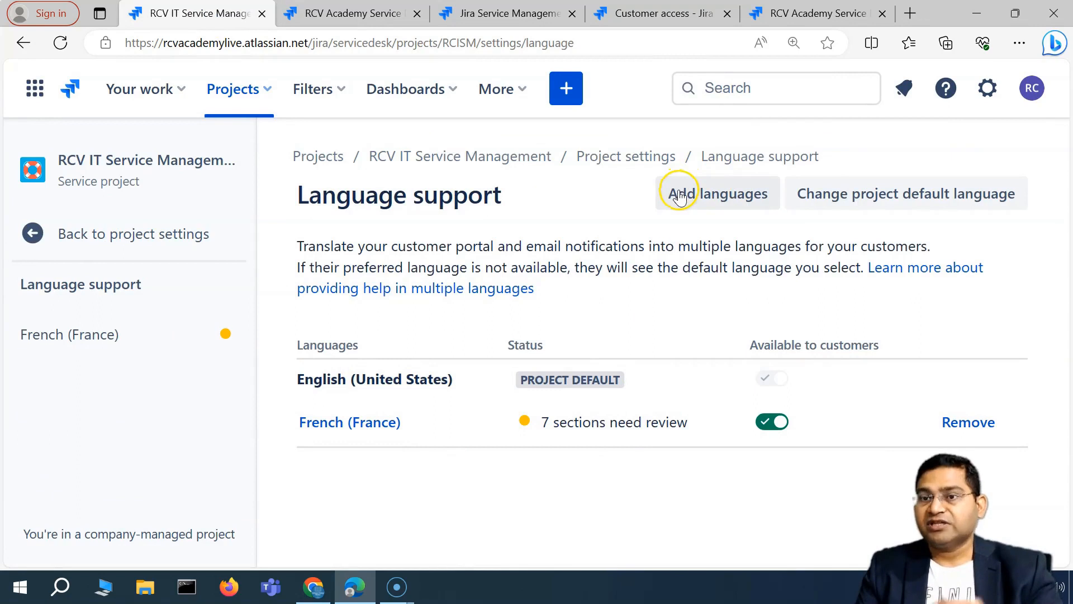
pyautogui.moveTo(468, 195); pyautogui.dragTo(510, 204)
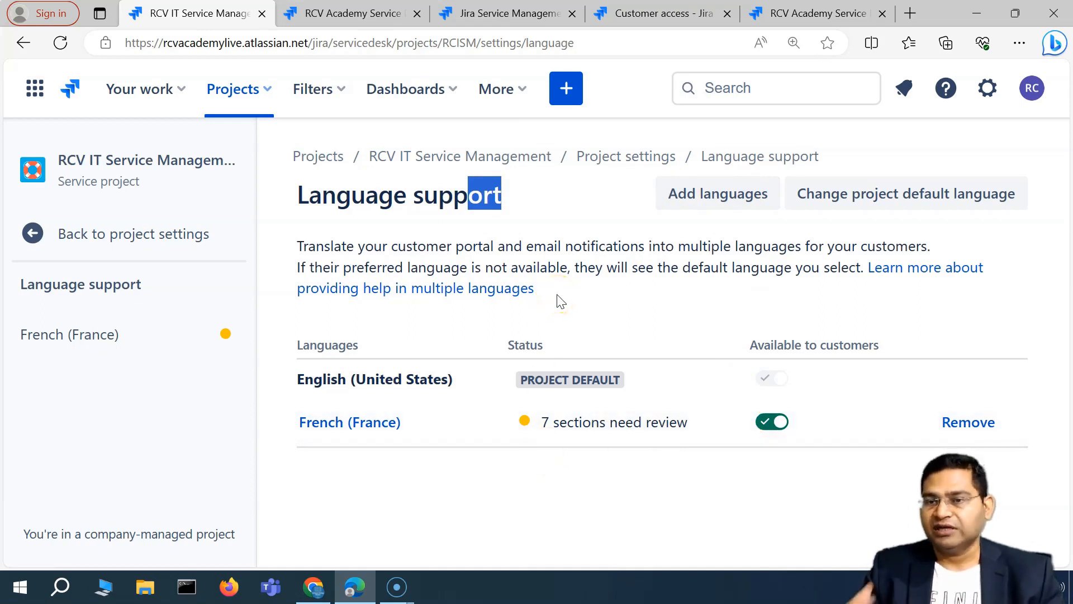
pyautogui.click(763, 429)
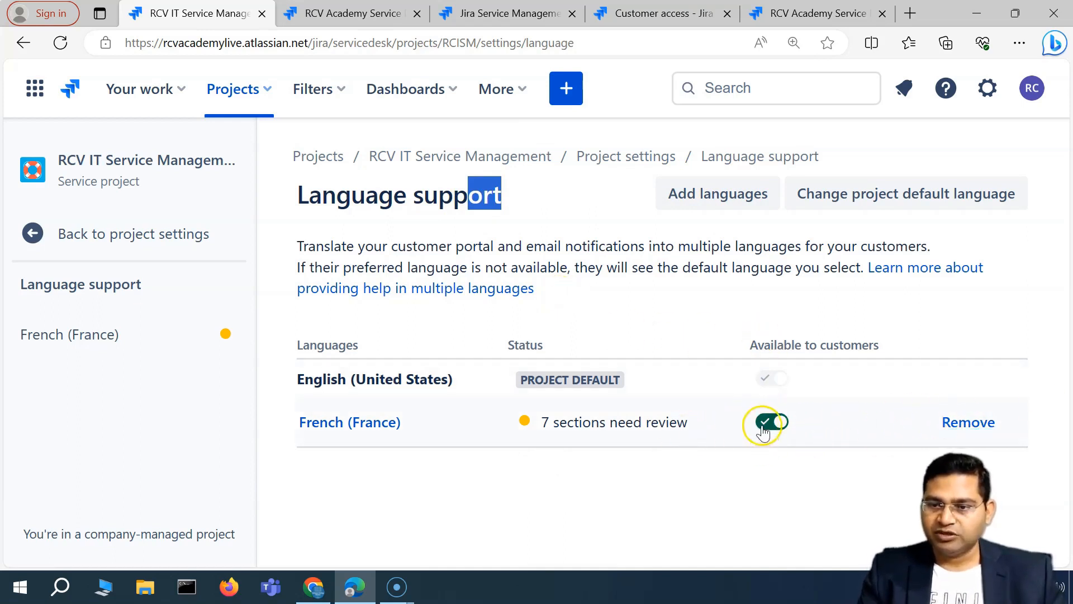
pyautogui.click(764, 424)
pyautogui.click(968, 426)
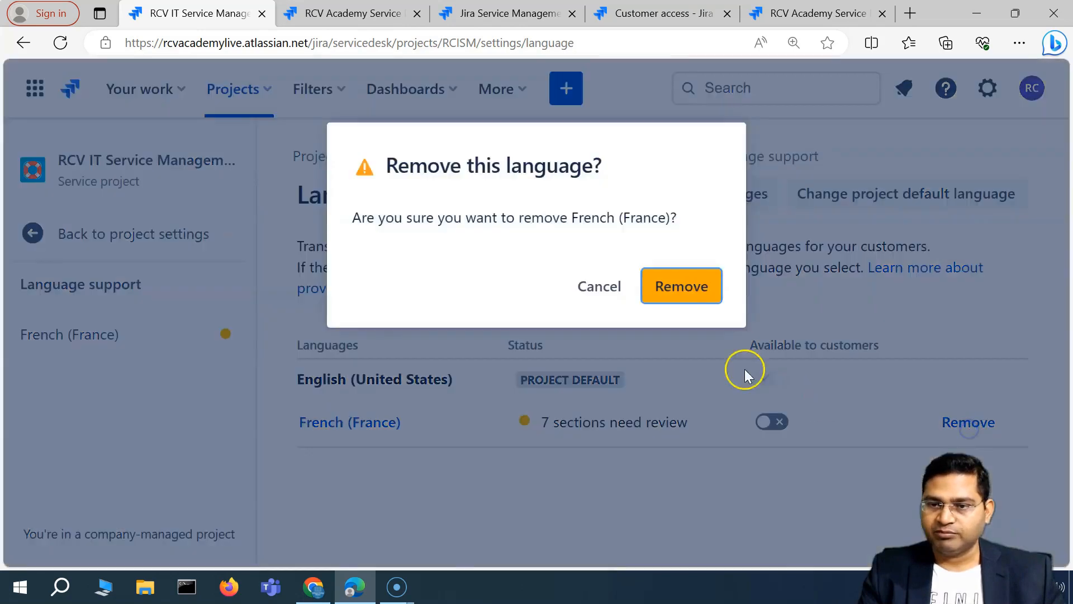
pyautogui.click(682, 301)
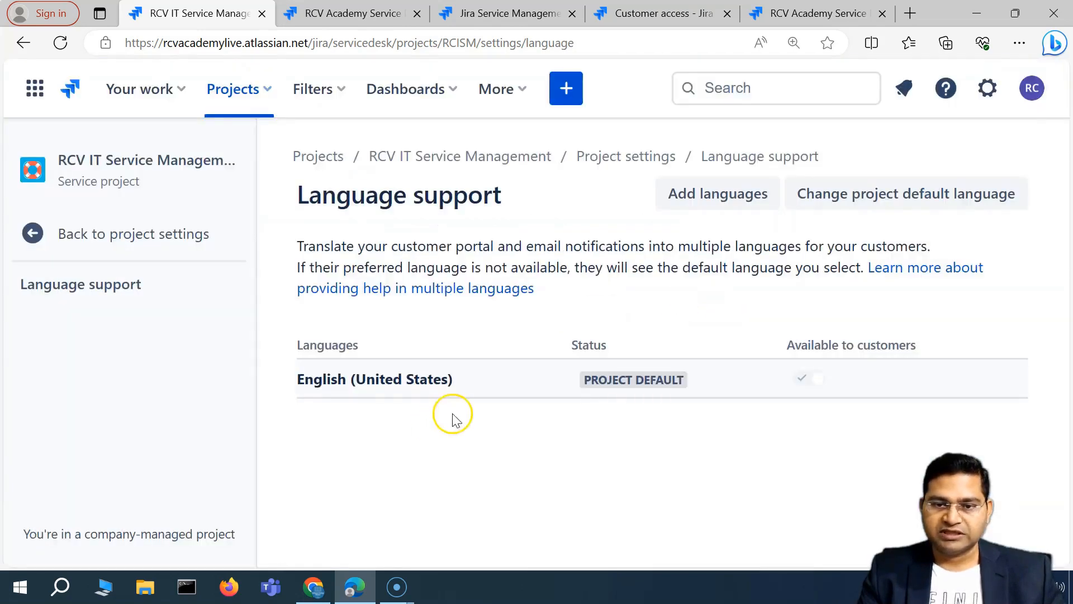
# Go back to the project settings and open the service project's portal settings
pyautogui.click(69, 230)
pyautogui.scroll(-6, 149, 412)
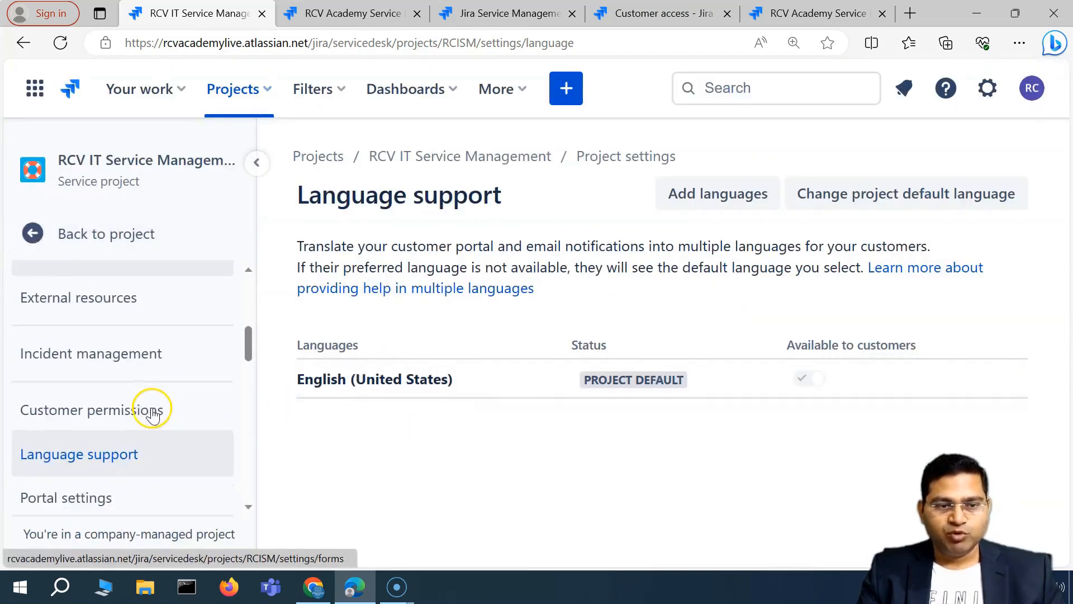
pyautogui.scroll(-2, 151, 412)
pyautogui.click(91, 386)
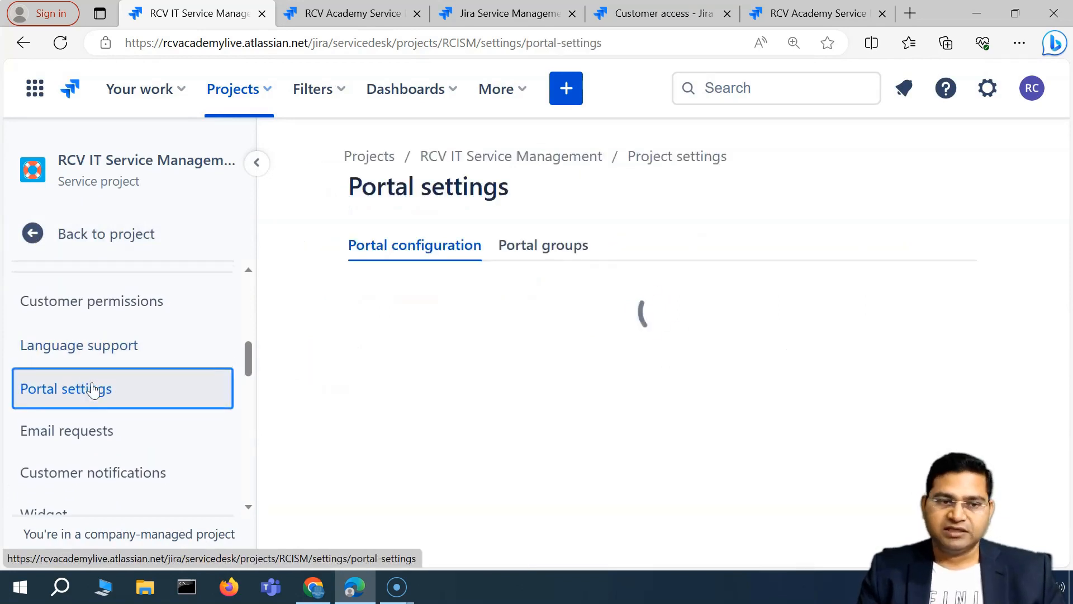
# Examine the portal URL, name and introduction text in the portal settings, and compare the name with the customer portal's heading
pyautogui.scroll(-4, 537, 350)
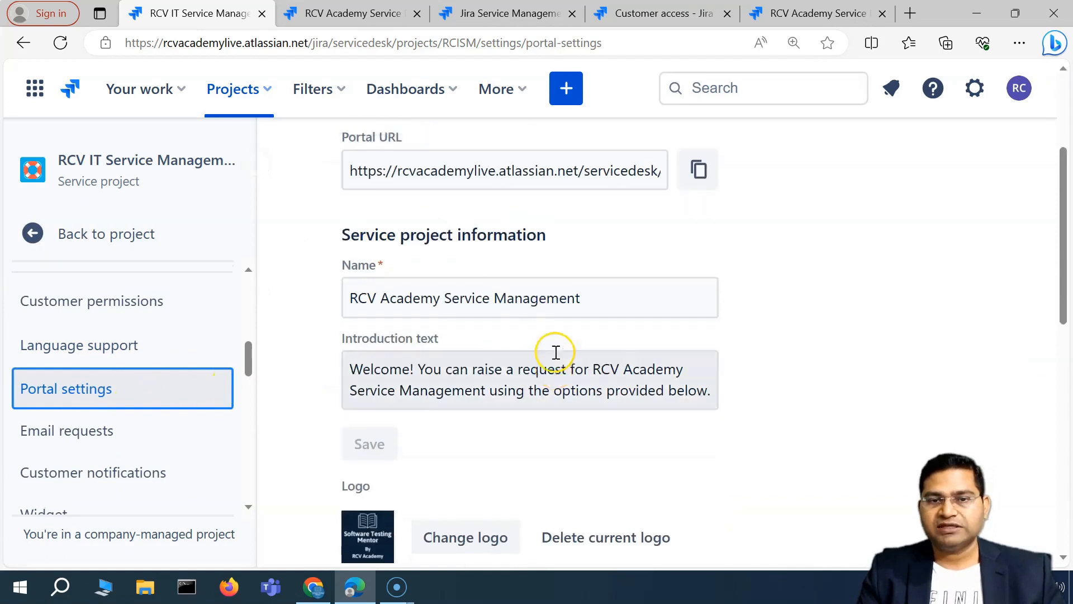
pyautogui.scroll(1, 383, 228)
pyautogui.scroll(3, 615, 269)
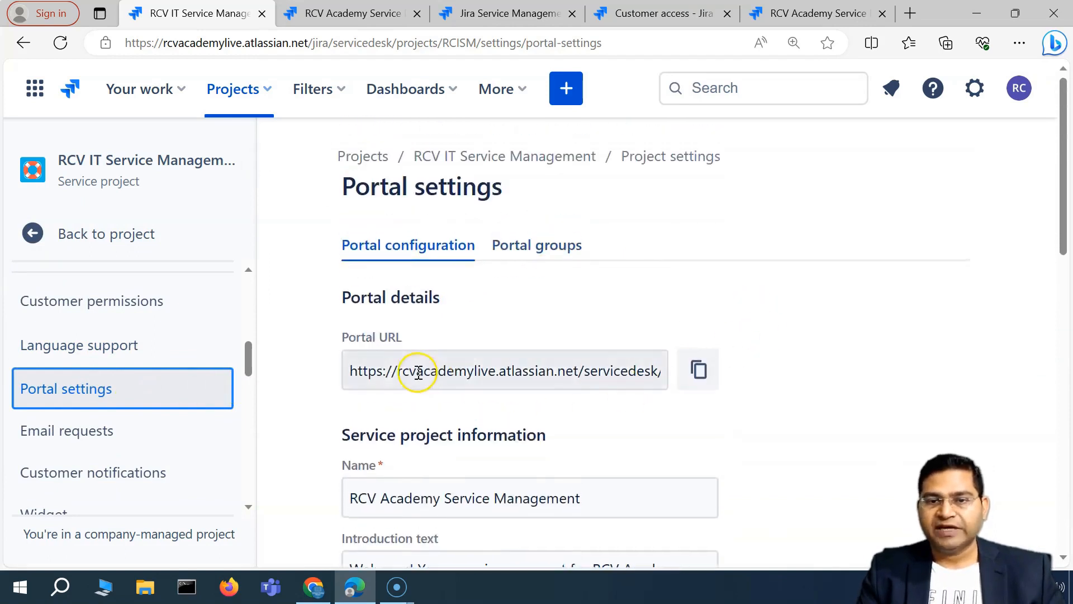
pyautogui.moveTo(661, 371); pyautogui.dragTo(728, 380)
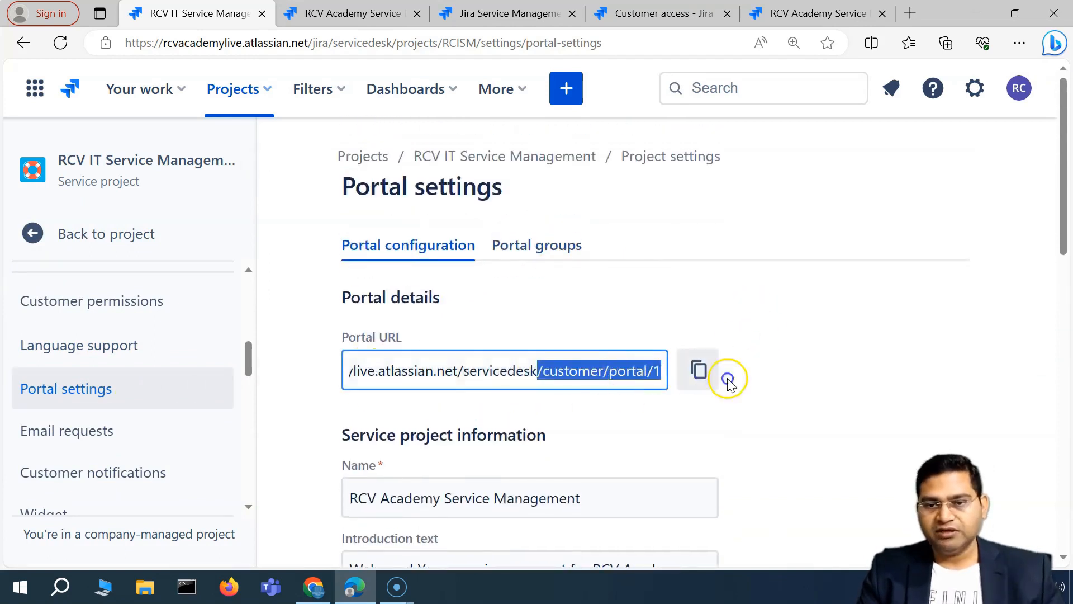
pyautogui.click(587, 426)
pyautogui.scroll(-3, 587, 426)
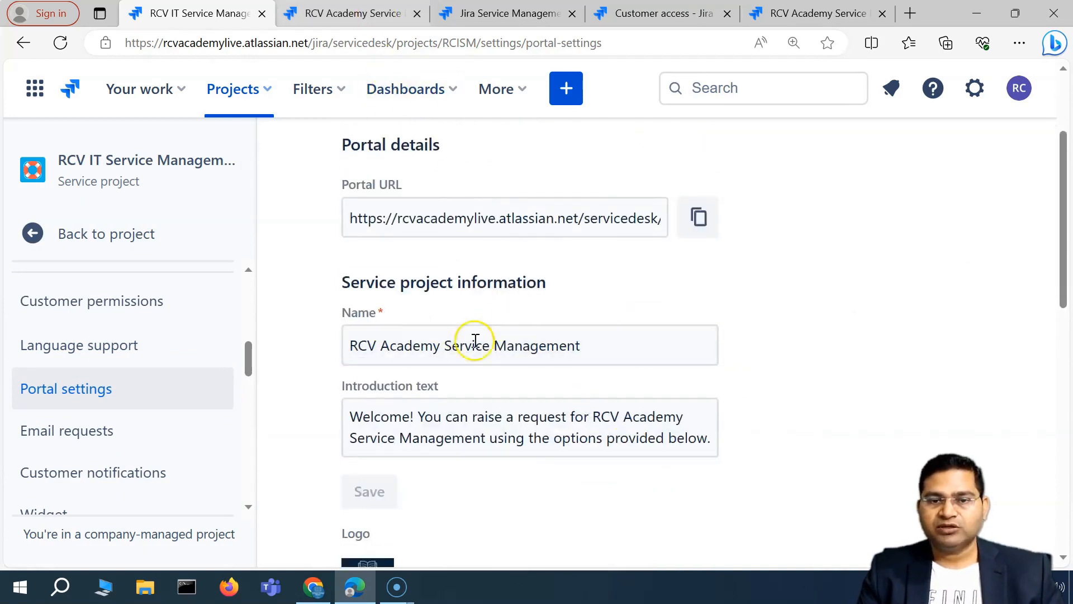
pyautogui.click(346, 13)
pyautogui.moveTo(228, 194); pyautogui.dragTo(618, 197)
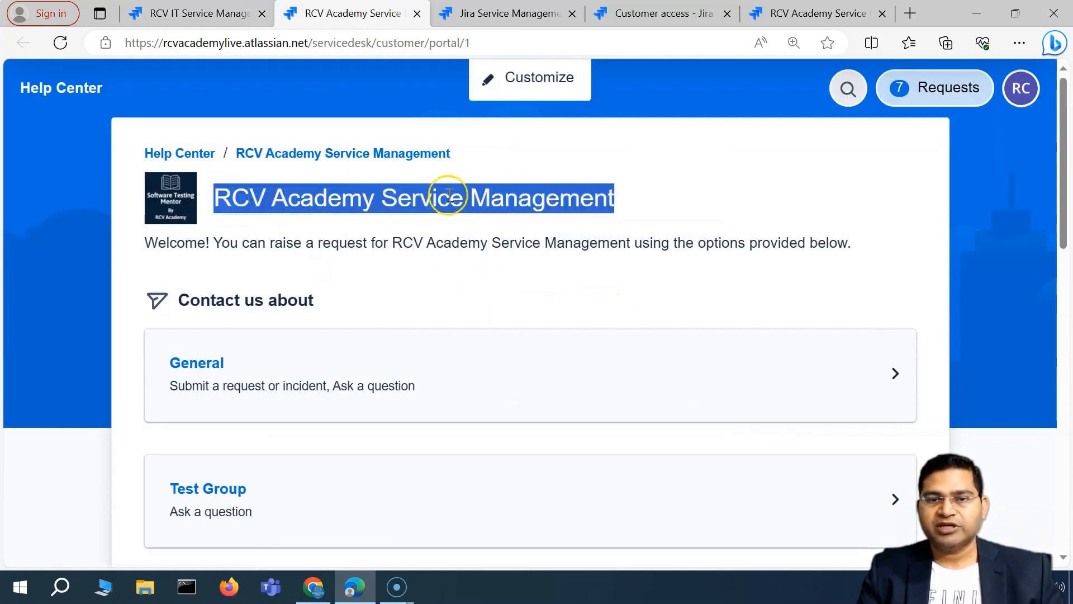
# Change the portal name to "RCV Academy IT Service Management" and insert "IT" before "Service Management" in the introduction text
pyautogui.click(180, 12)
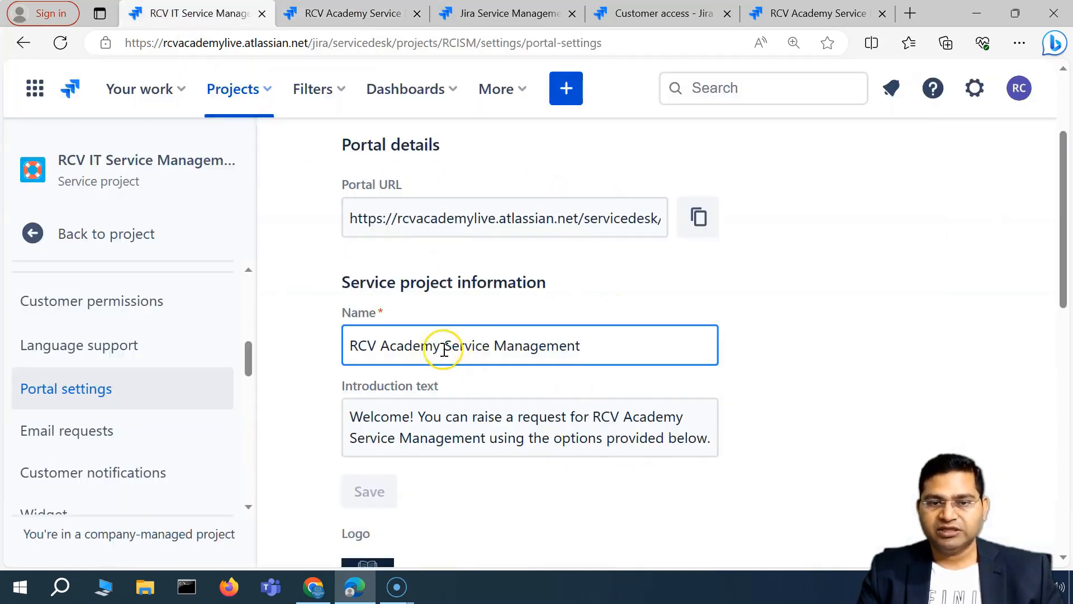
pyautogui.write('IT')
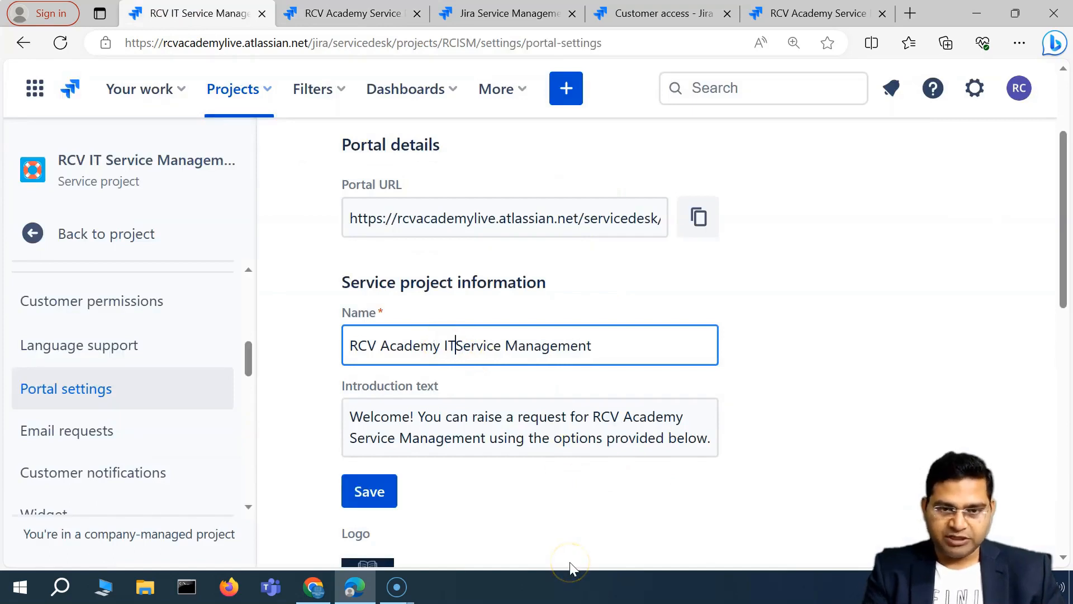
pyautogui.scroll(-4, 526, 250)
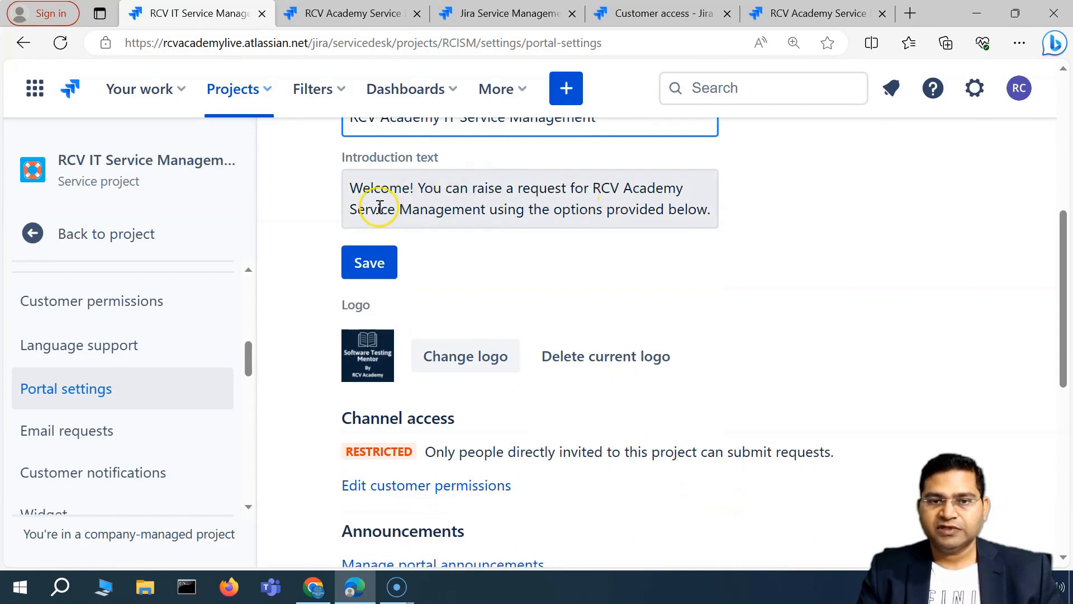
pyautogui.click(352, 210)
pyautogui.write('IT')
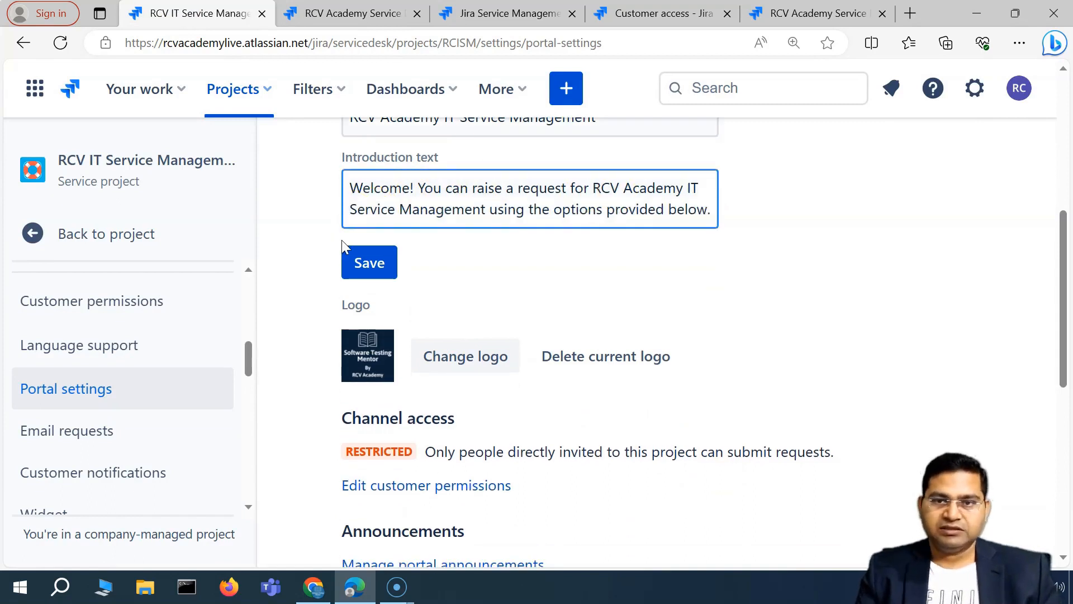
pyautogui.click(354, 16)
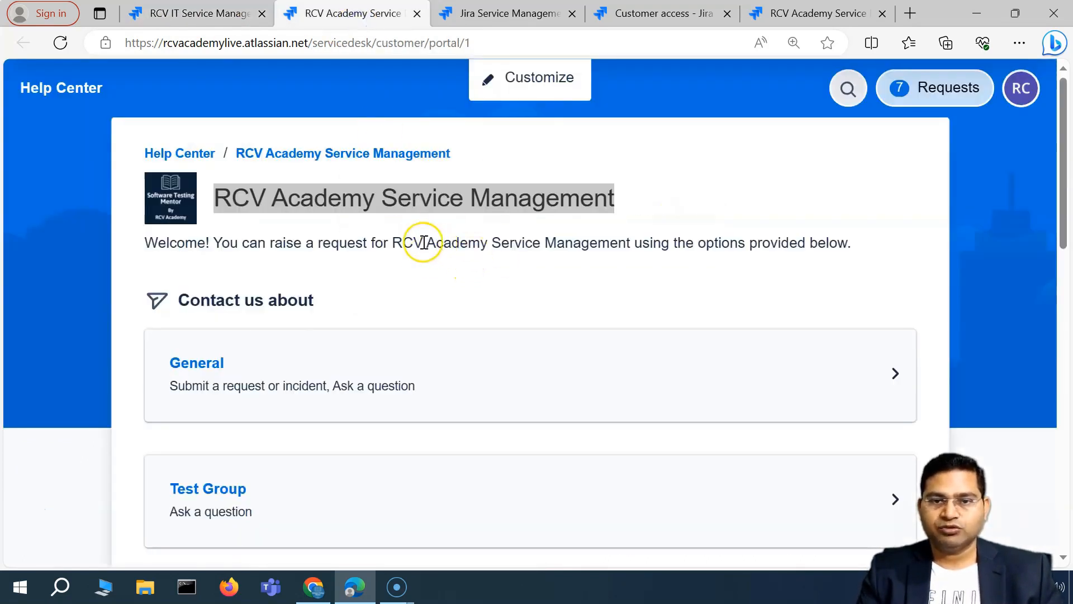
pyautogui.click(193, 14)
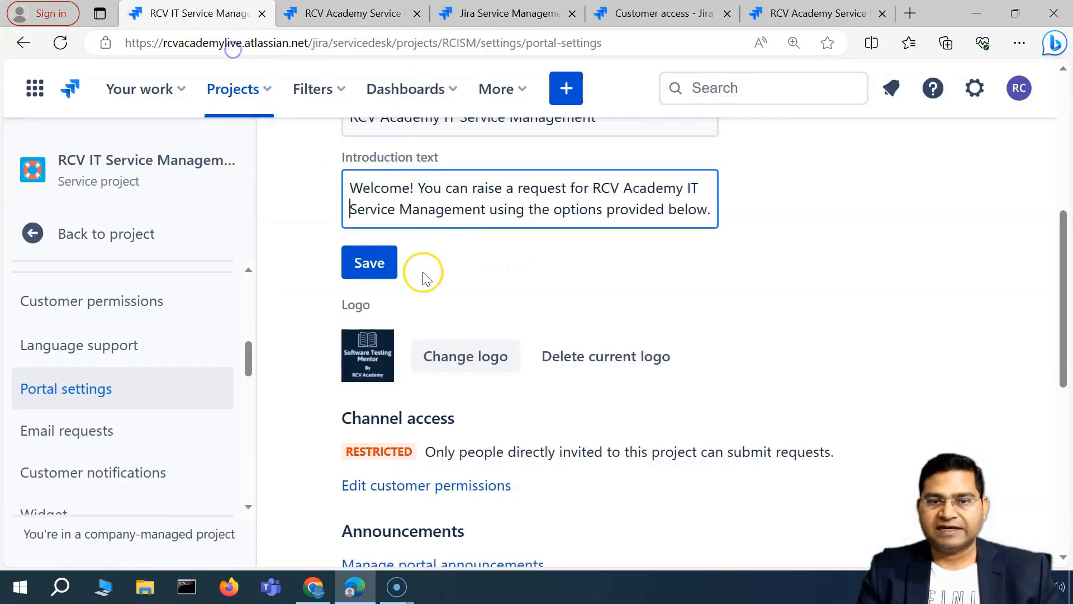
# Reload the customer portal and check its heading and the "IT Service Management" wording in the introduction text
pyautogui.click(355, 14)
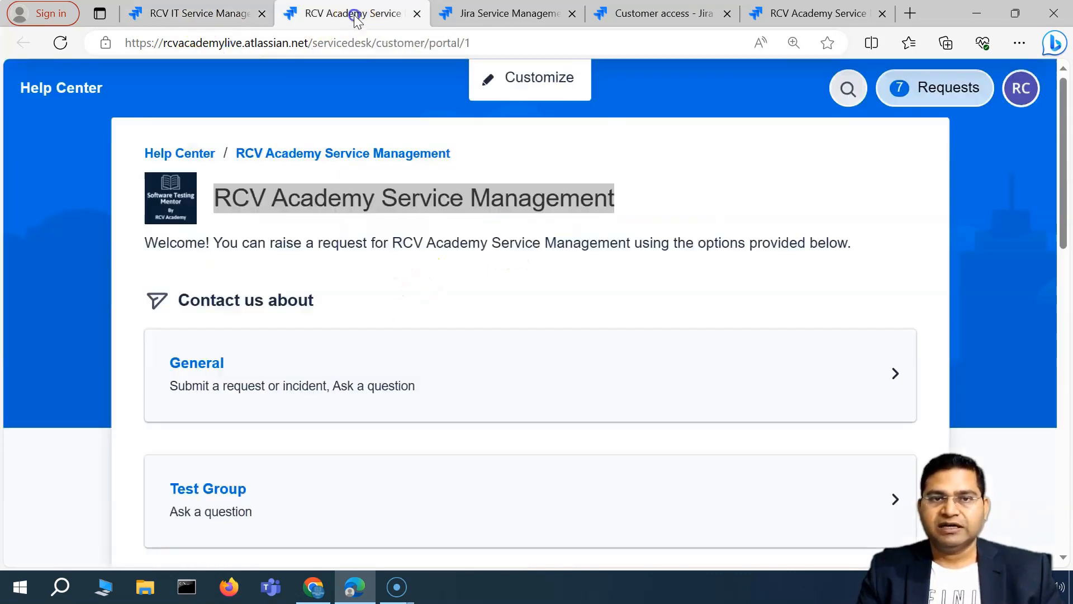
pyautogui.click(513, 46)
pyautogui.press('Return')
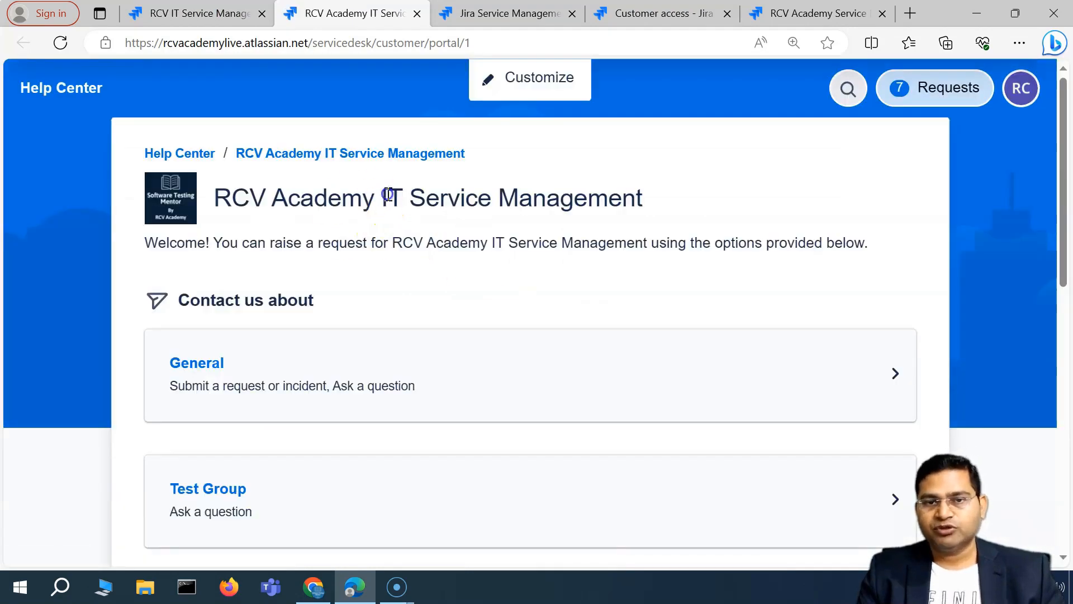
pyautogui.moveTo(490, 243); pyautogui.dragTo(551, 242)
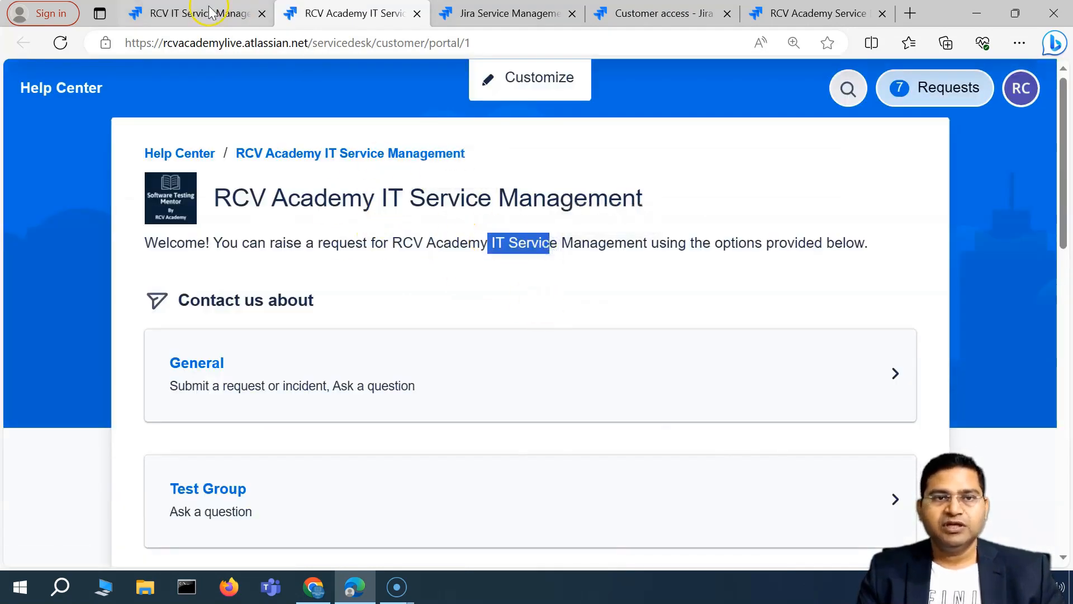
# Go back to the portal settings and examine the logo options and the channel access restriction on who can submit requests
pyautogui.click(204, 12)
pyautogui.scroll(-3, 447, 414)
pyautogui.scroll(5, 355, 264)
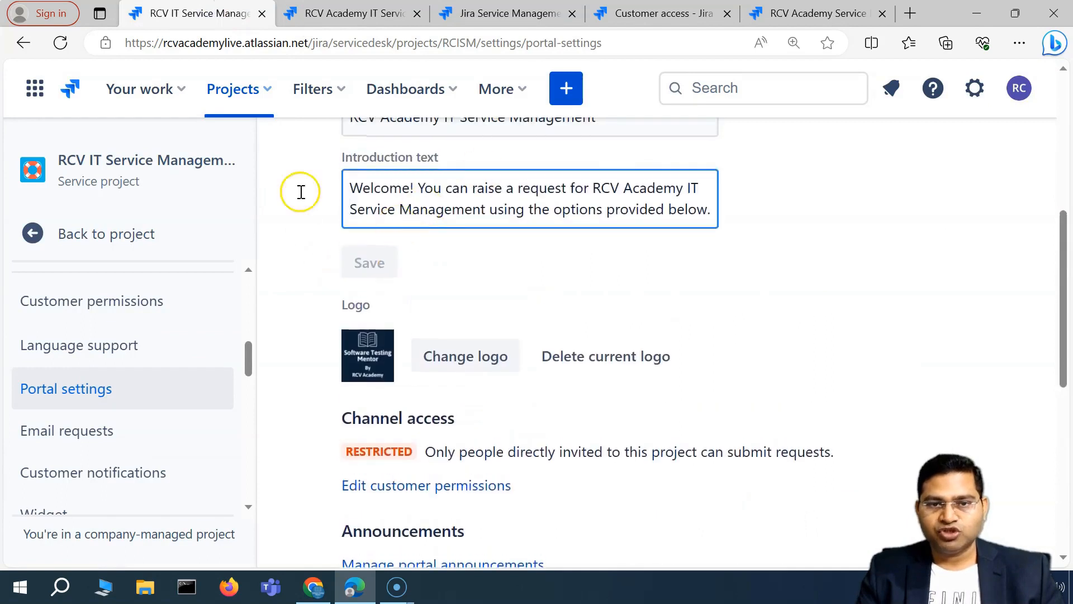
pyautogui.scroll(-3, 449, 364)
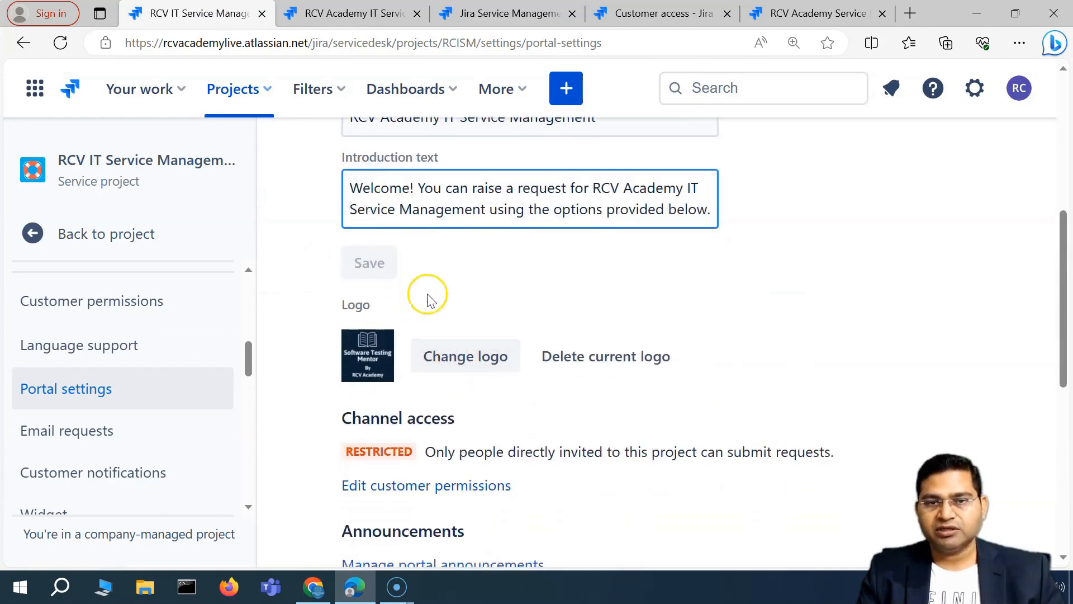
pyautogui.scroll(-1, 427, 295)
pyautogui.scroll(-1, 439, 340)
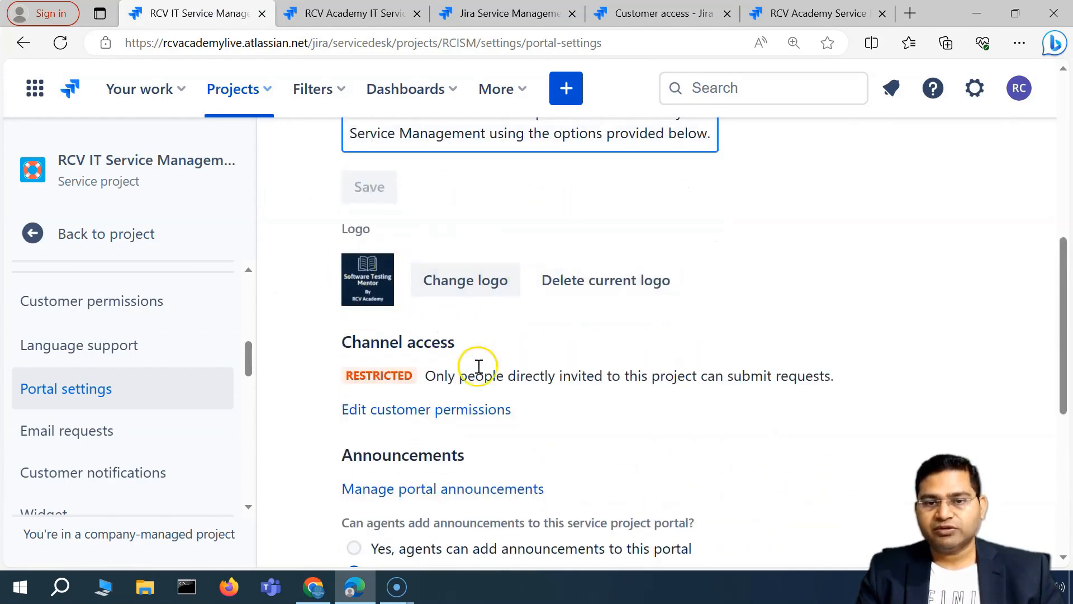
pyautogui.scroll(-1, 392, 291)
pyautogui.moveTo(362, 268); pyautogui.dragTo(460, 301)
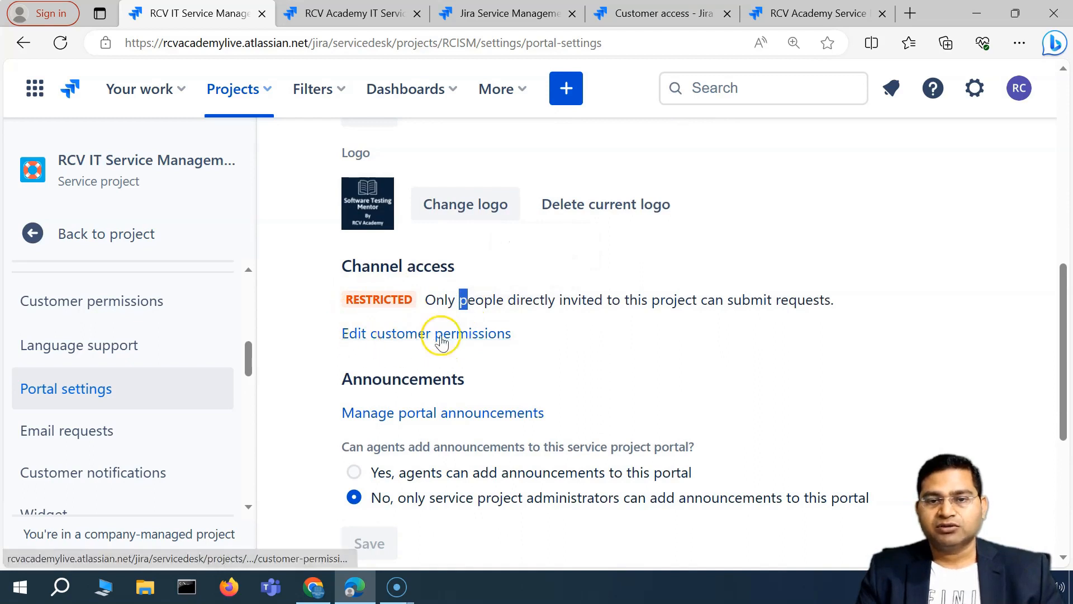
pyautogui.moveTo(526, 297); pyautogui.dragTo(615, 297)
pyautogui.click(681, 248)
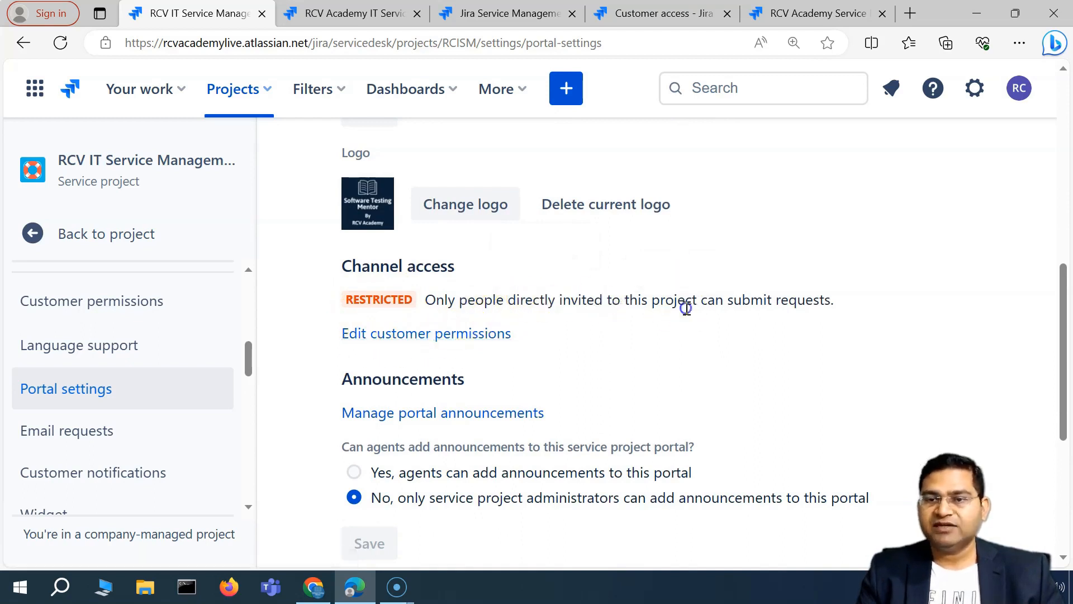
# Review who may add announcements to the service project portal, and check the customer portal page for comparison
pyautogui.scroll(-3, 395, 335)
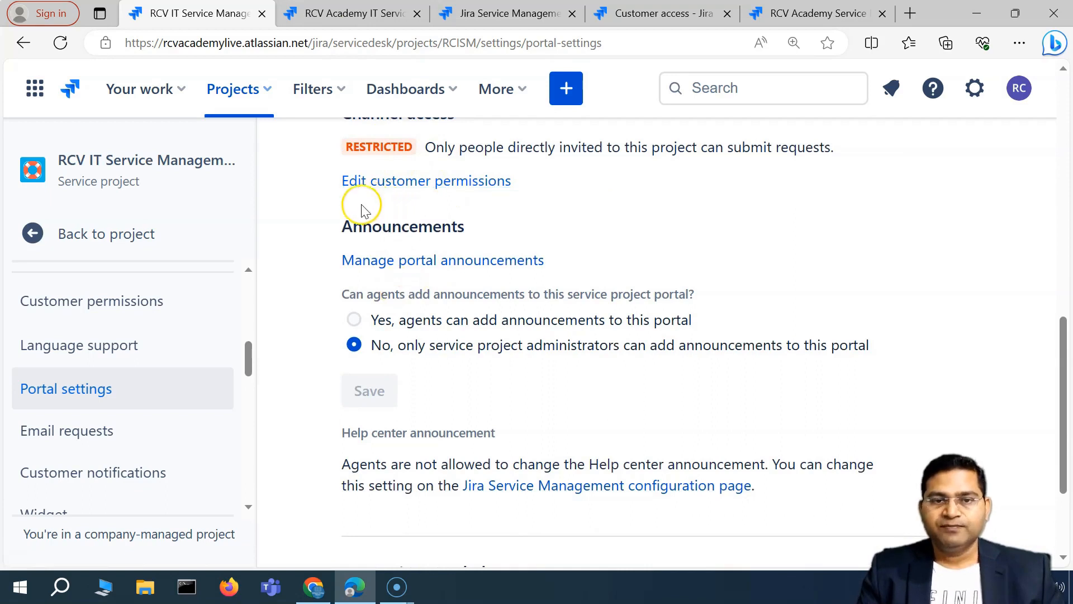
pyautogui.moveTo(378, 349); pyautogui.dragTo(527, 348)
pyautogui.click(615, 346)
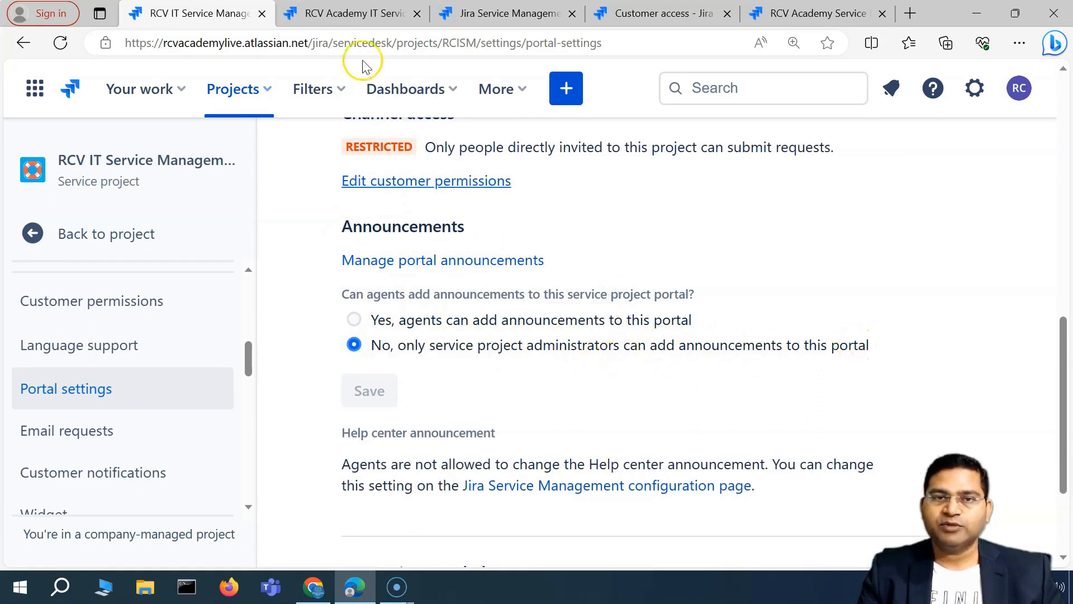
pyautogui.click(353, 13)
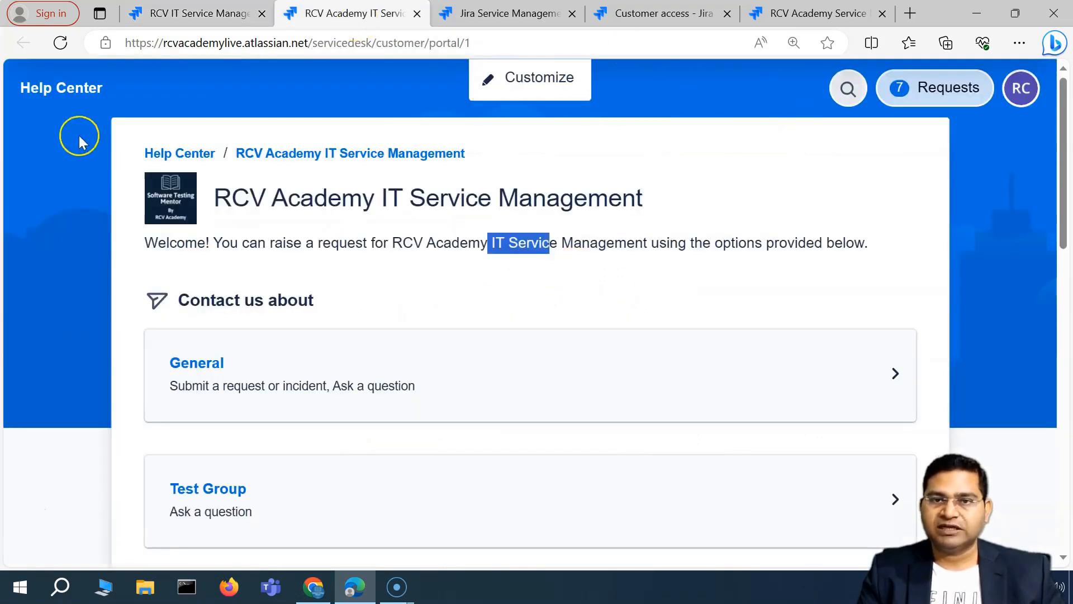
pyautogui.click(193, 18)
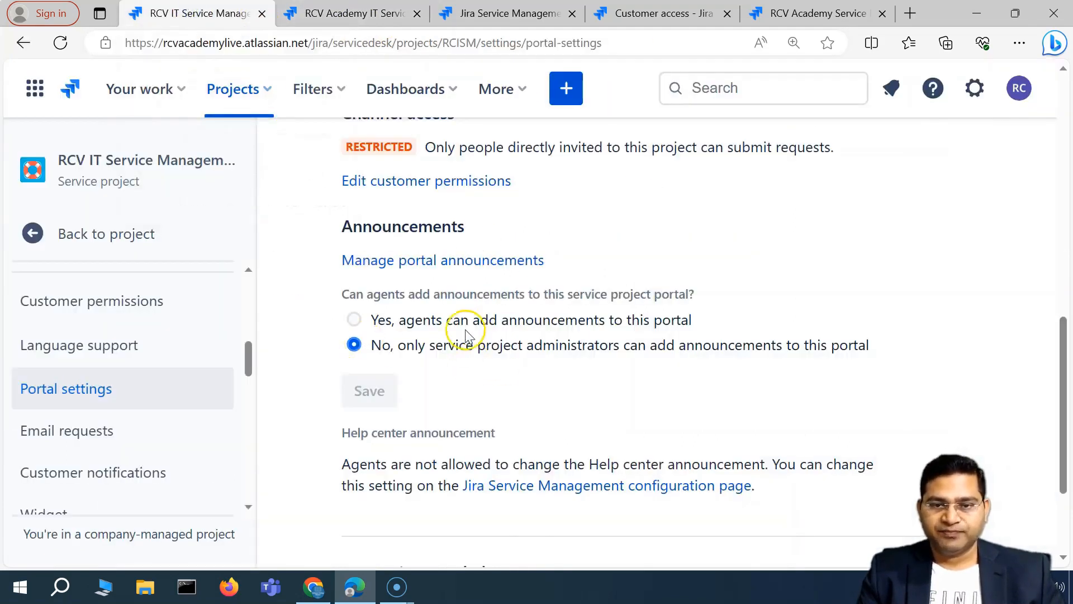
# Try allowing agents to add announcements to this portal, and switch the choice back to service project administrators only
pyautogui.click(400, 326)
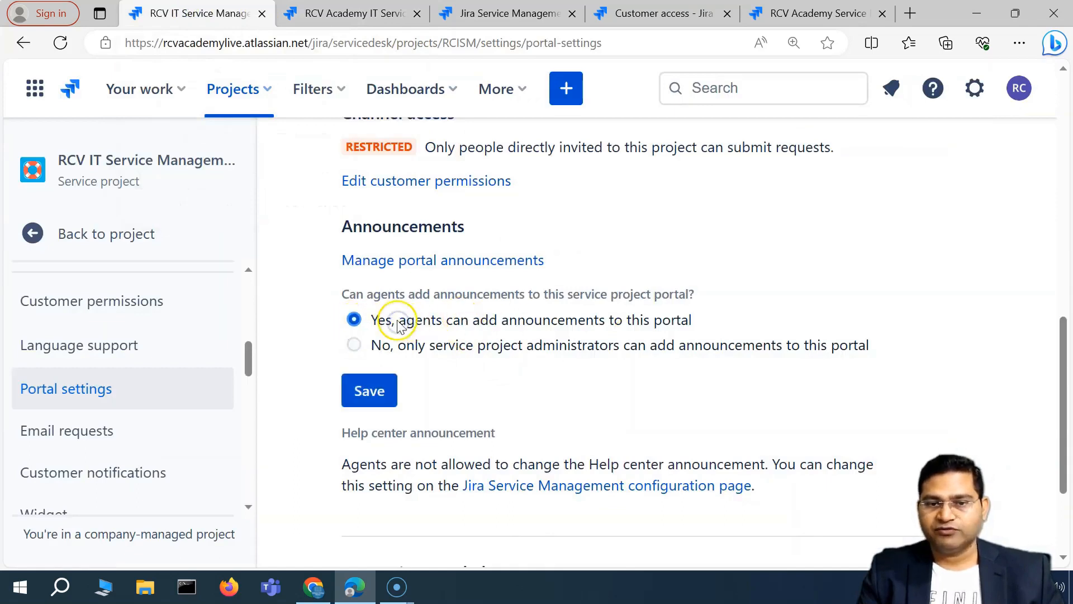
pyautogui.scroll(-3, 506, 327)
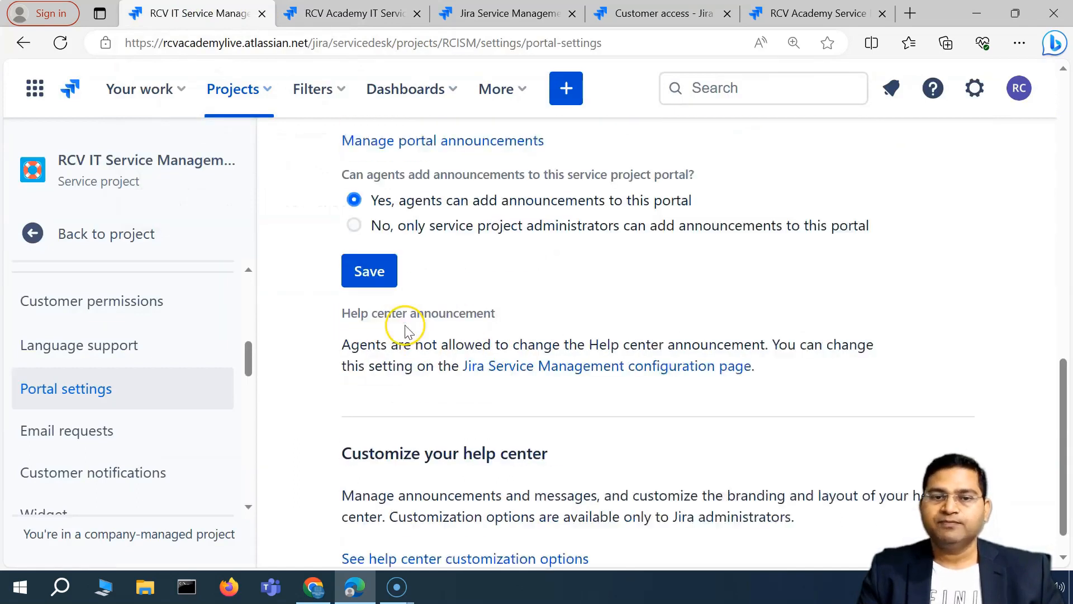
pyautogui.click(402, 197)
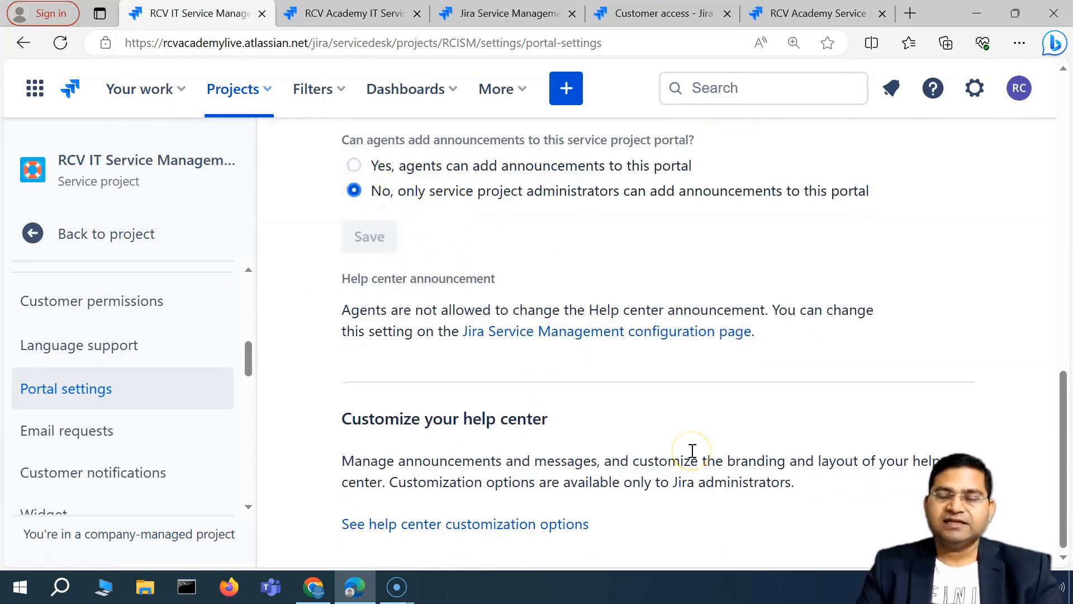
# Look through the portal groups of the service project and return to the portal configuration
pyautogui.scroll(10, 581, 466)
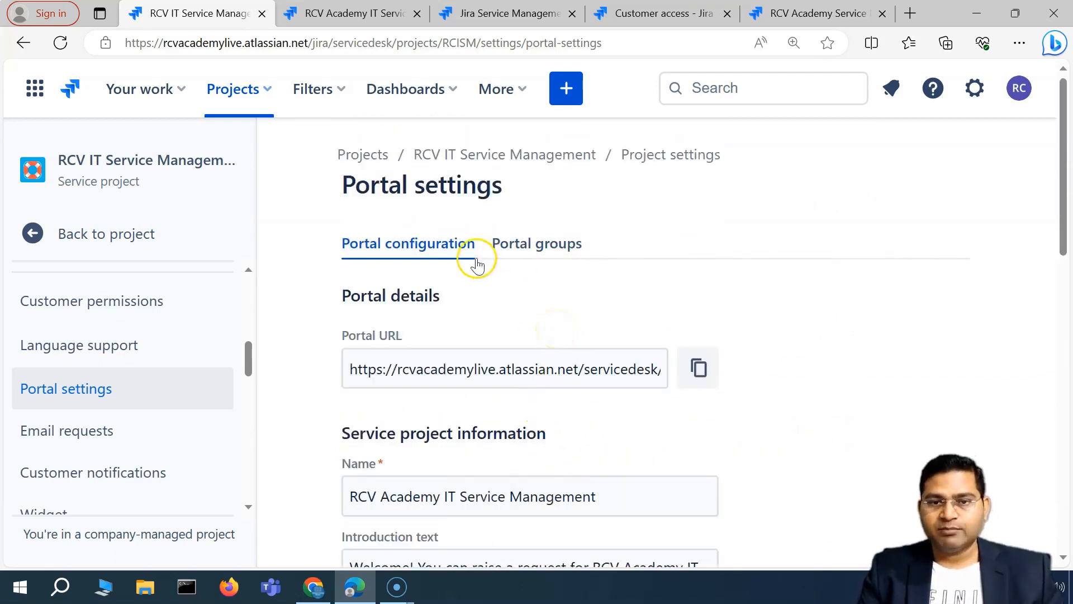
pyautogui.click(547, 241)
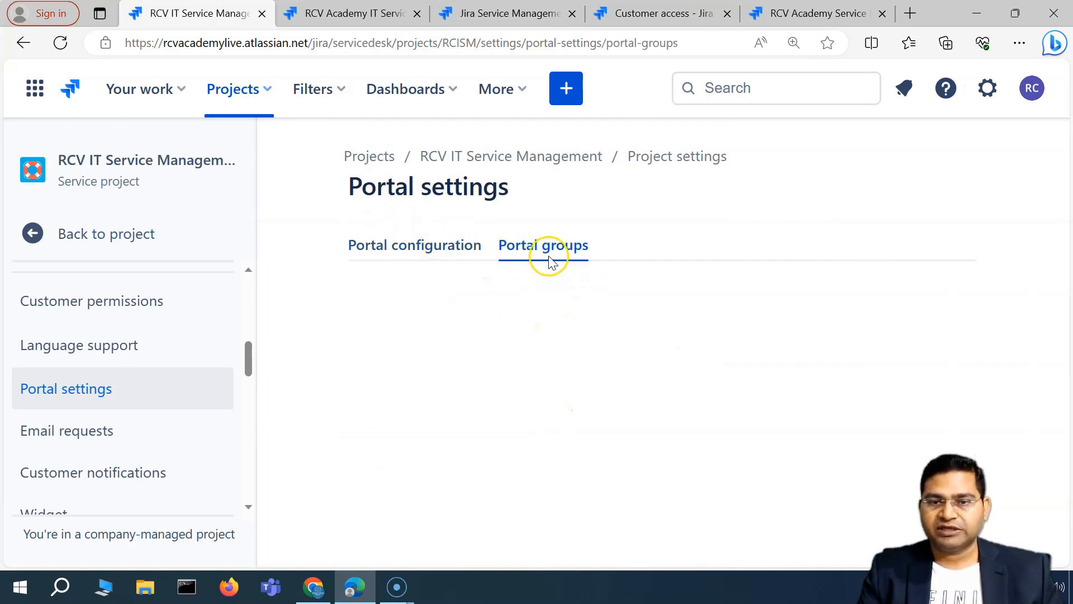
pyautogui.scroll(-5, 573, 426)
pyautogui.scroll(-2, 487, 352)
pyautogui.scroll(7, 486, 353)
pyautogui.click(422, 246)
# Open the project's email request settings and examine the default email account and the custom email account options
pyautogui.scroll(-1, 91, 396)
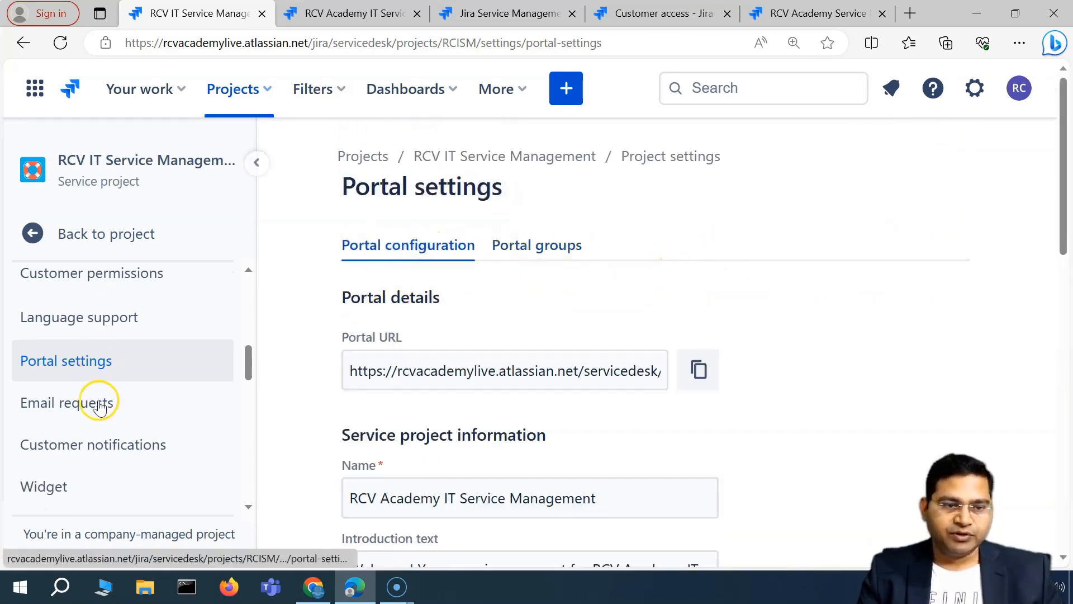
pyautogui.click(73, 404)
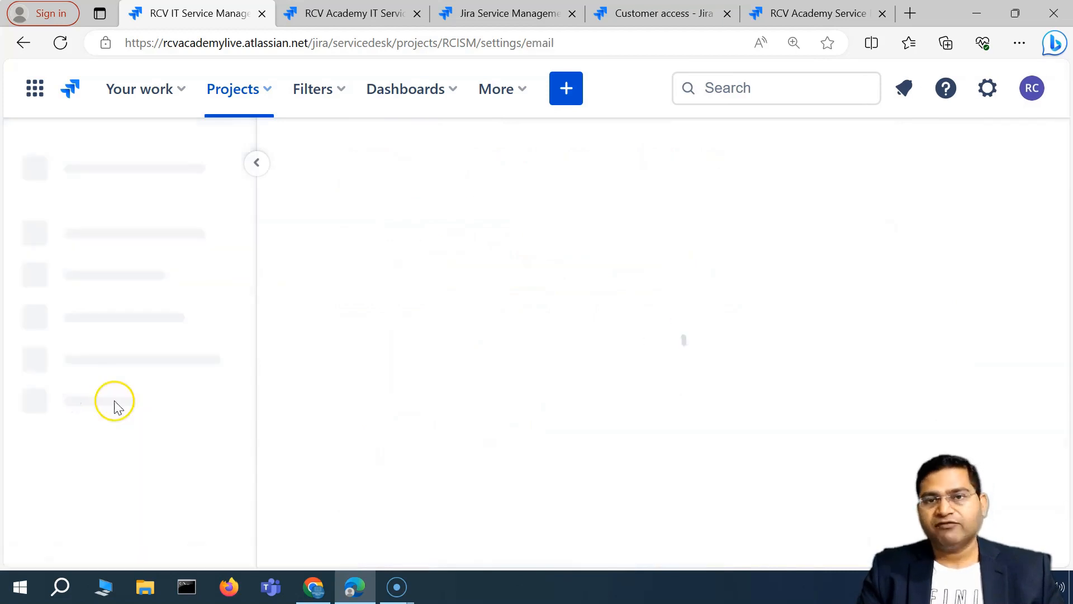
pyautogui.scroll(-3, 554, 391)
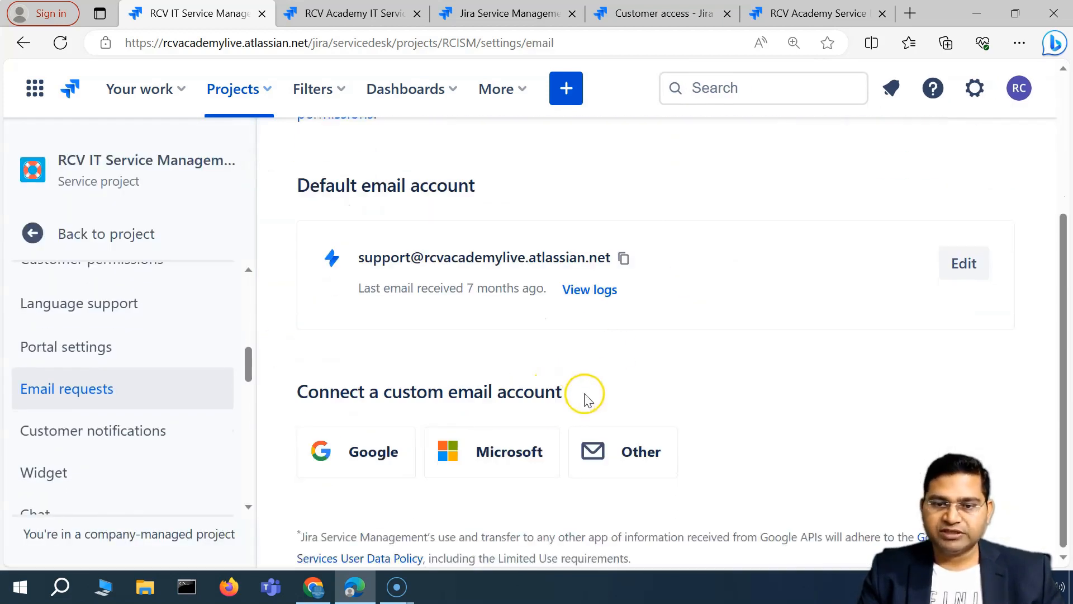
pyautogui.scroll(3, 398, 316)
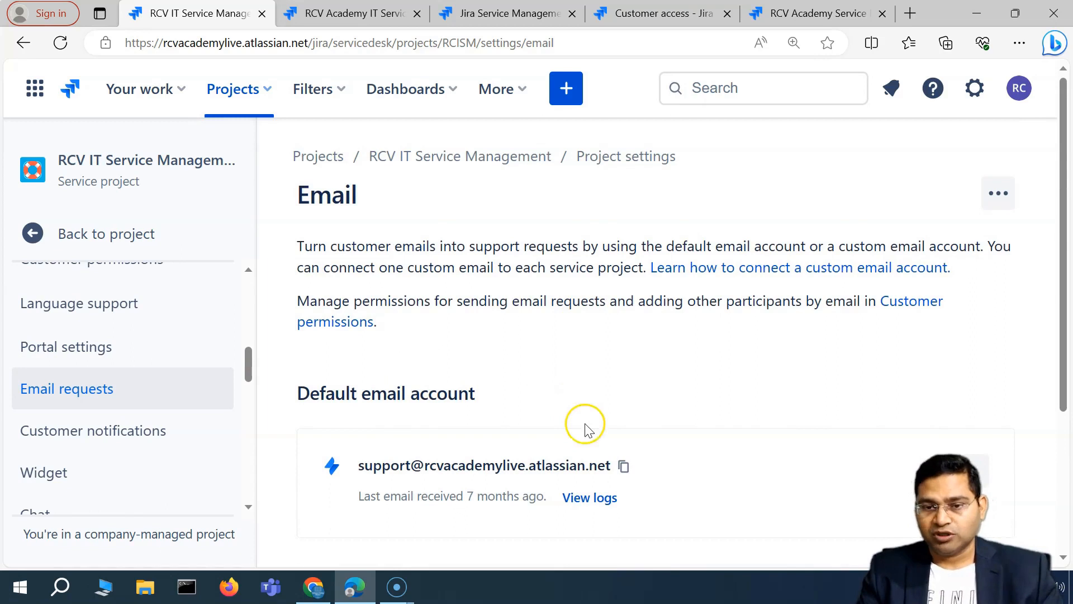
pyautogui.scroll(-3, 585, 429)
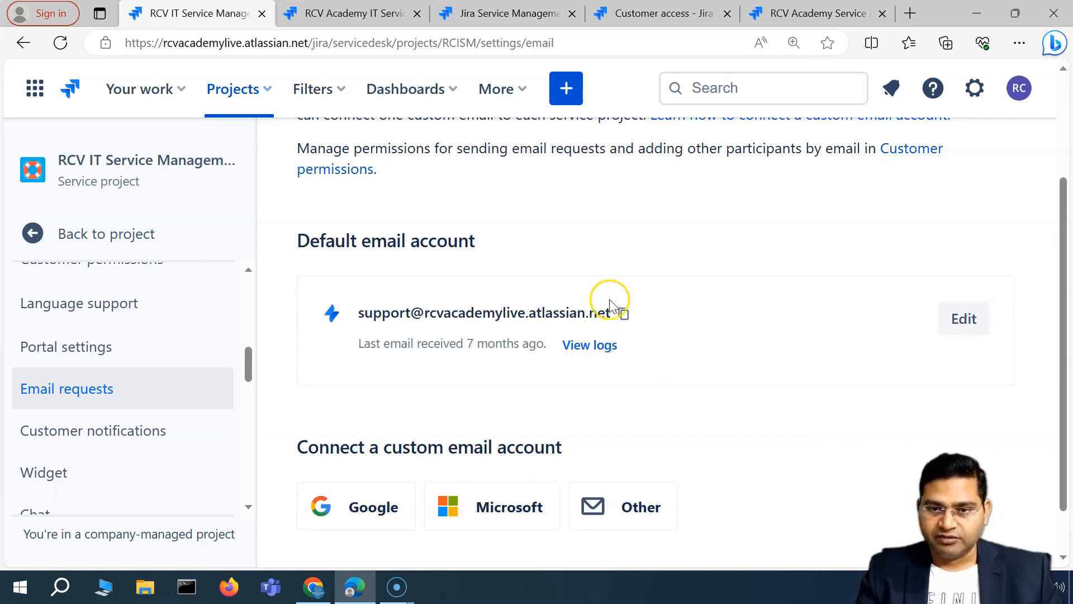
# Copy the default email account's address and, in Gmail, start a message to it with the subject "Test Service Request via email"
pyautogui.click(624, 313)
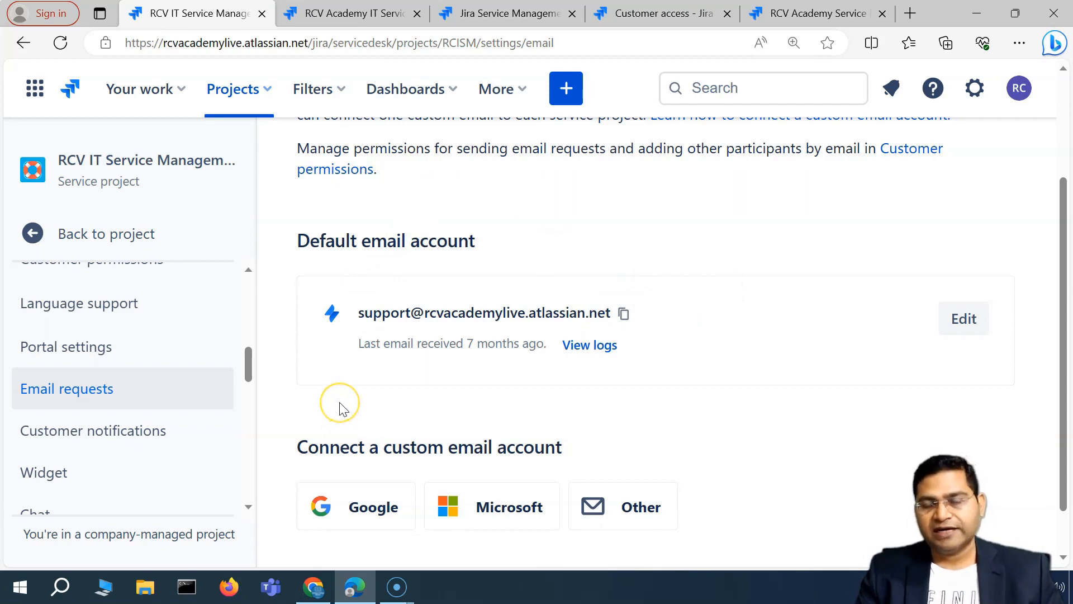
pyautogui.click(314, 587)
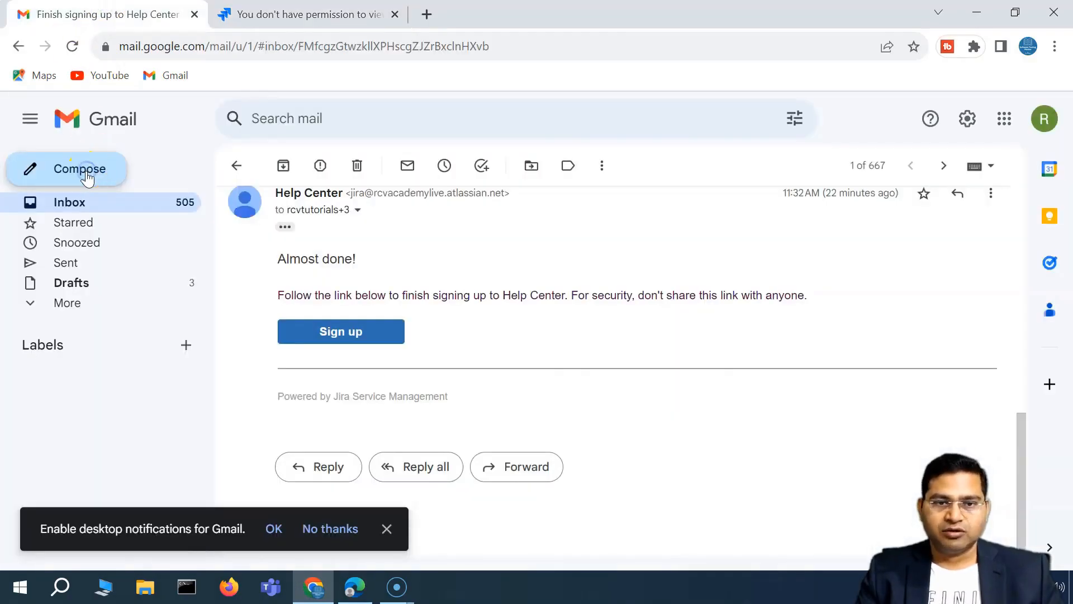
pyautogui.click(86, 178)
pyautogui.click(631, 232)
pyautogui.hotkey('ctrl', 'v')
pyautogui.click(694, 289)
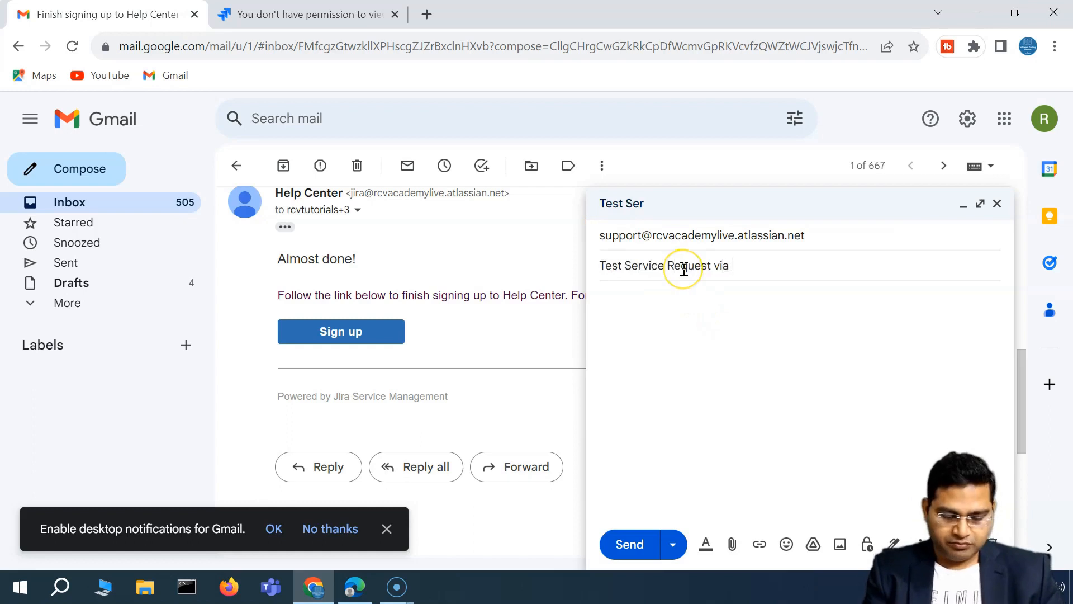
# Reuse the subject "Test Service Request via email" as the message body and send the email
pyautogui.moveTo(761, 266); pyautogui.dragTo(586, 269)
pyautogui.click(624, 305)
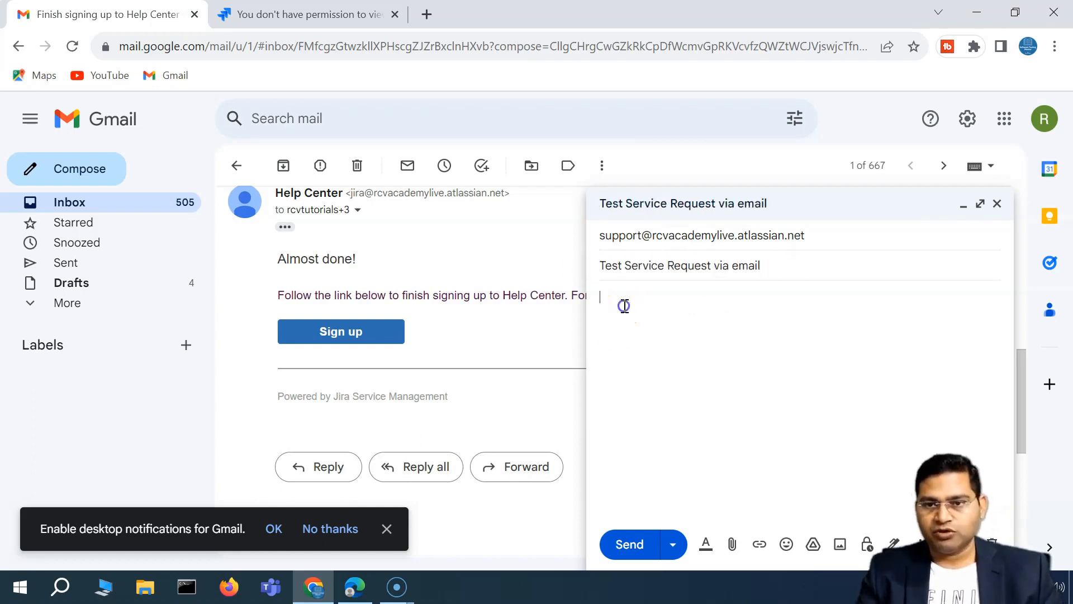
pyautogui.hotkey('ctrl', 'v')
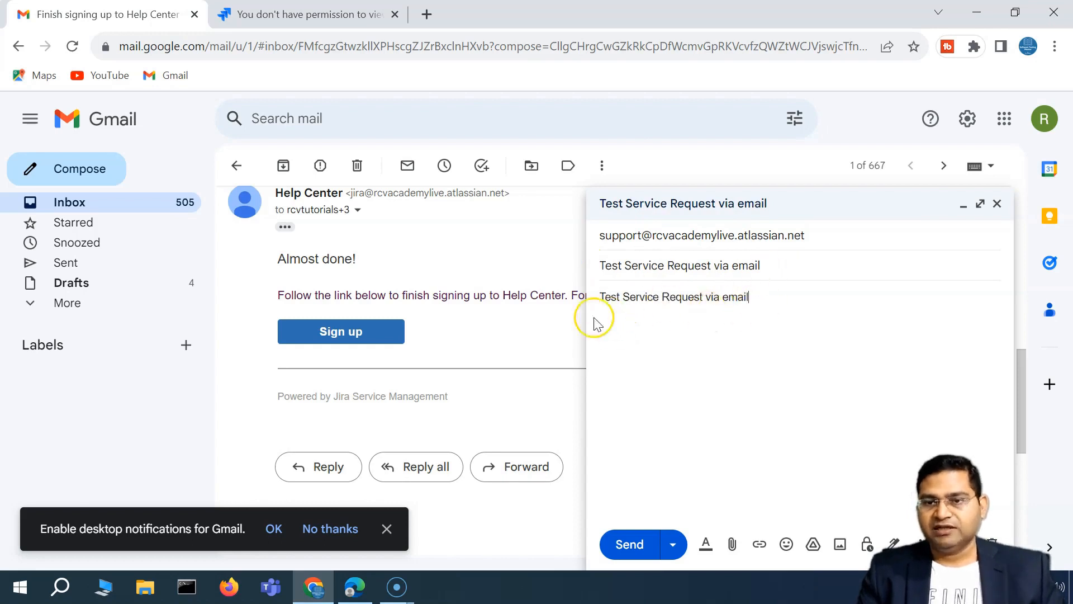
pyautogui.click(610, 300)
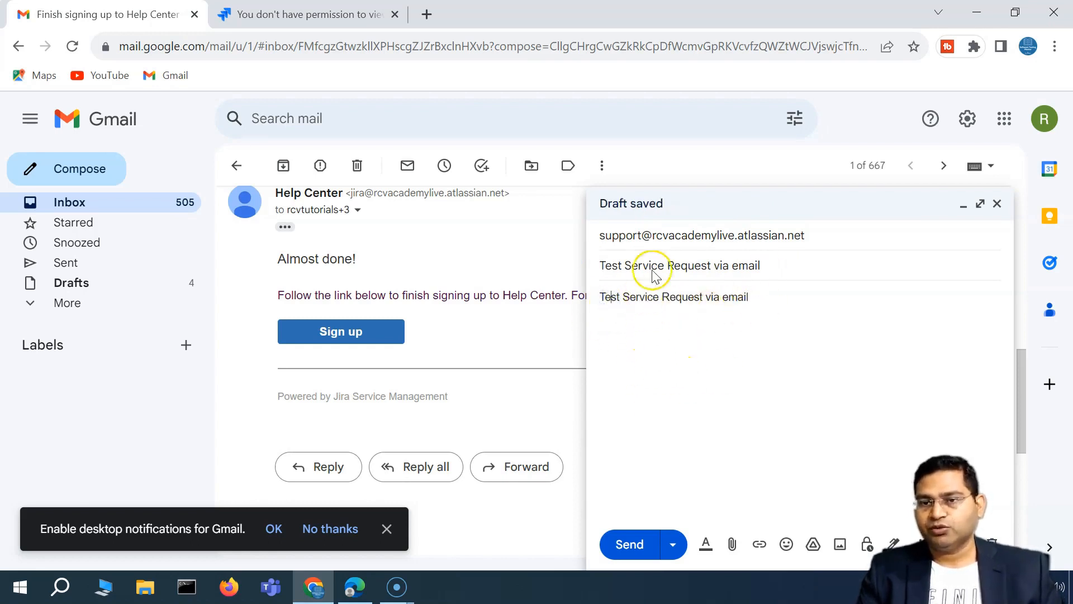
pyautogui.click(630, 546)
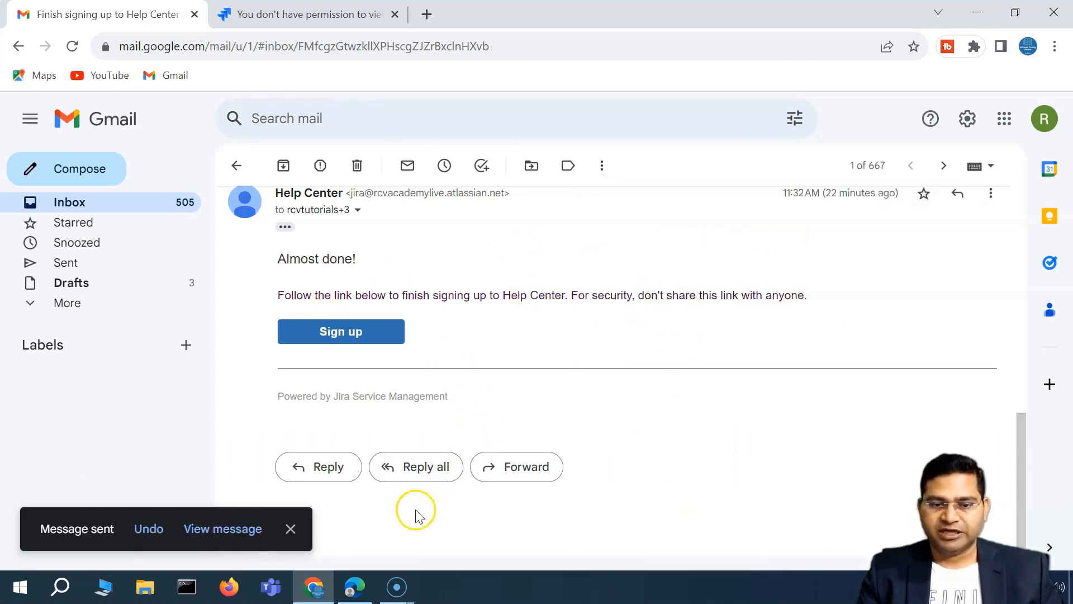
pyautogui.click(354, 584)
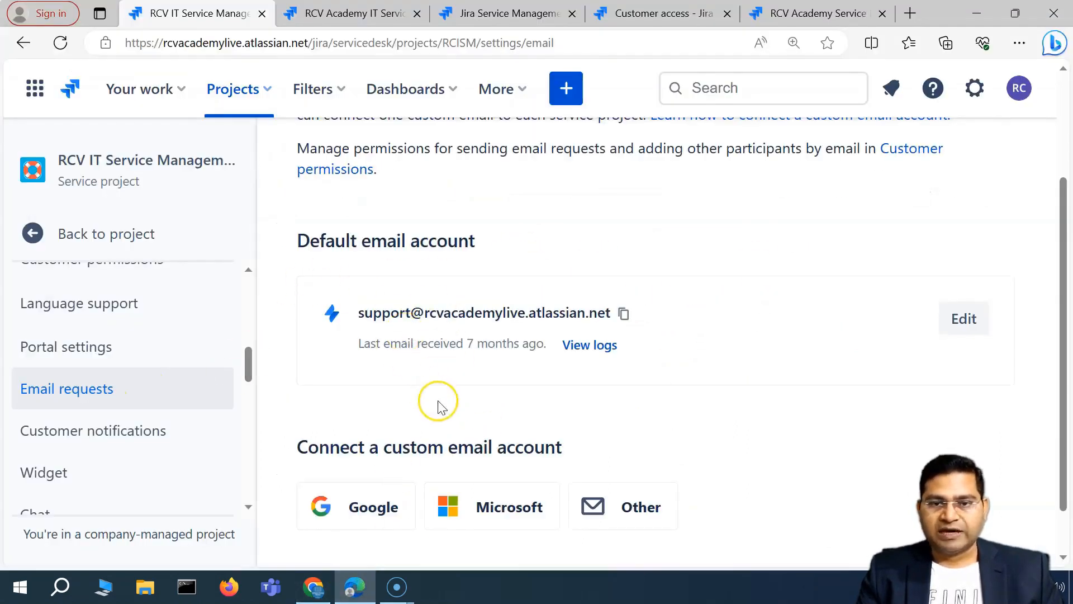
pyautogui.scroll(-1, 510, 364)
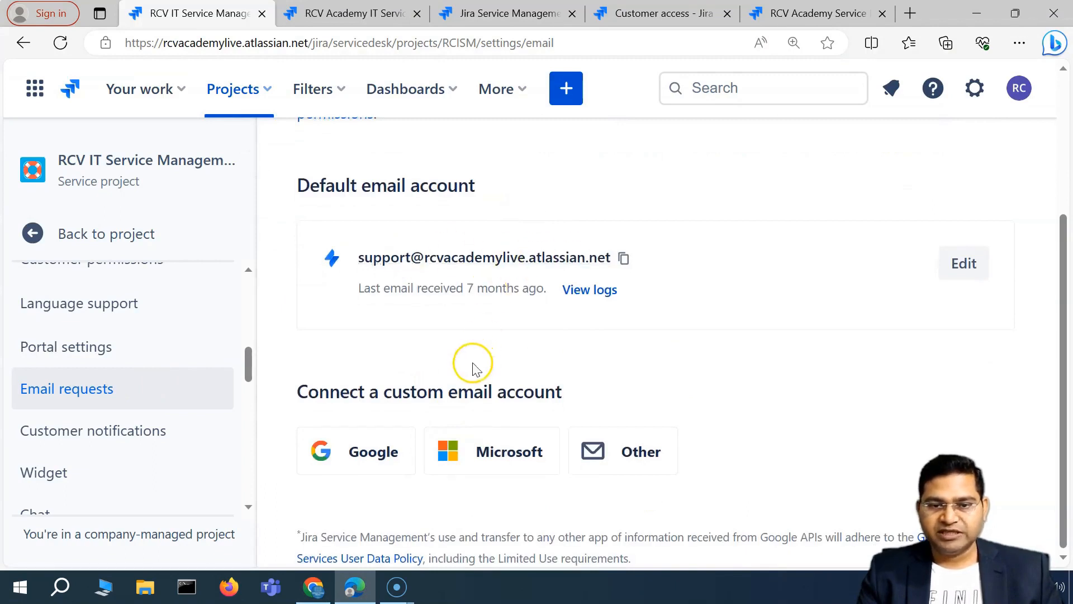
pyautogui.scroll(4, 473, 369)
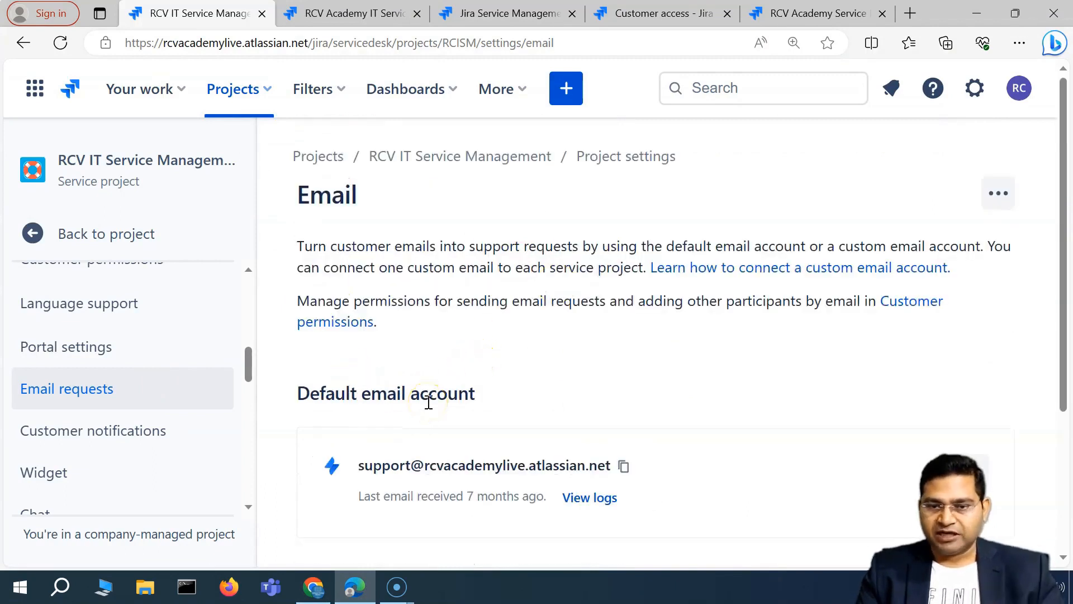
pyautogui.scroll(-4, 427, 404)
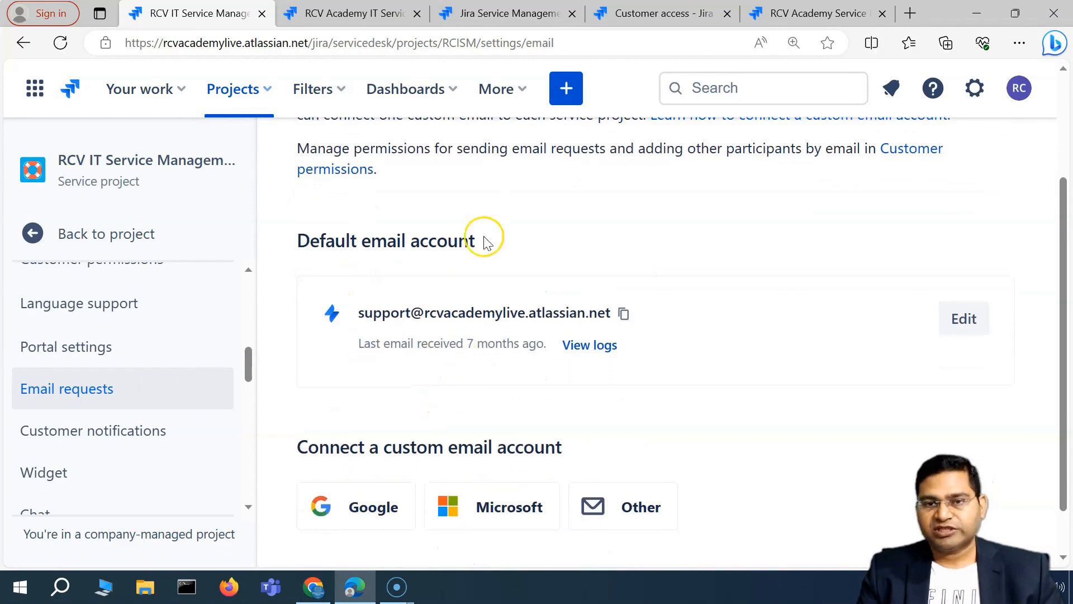
pyautogui.moveTo(299, 393); pyautogui.dragTo(575, 388)
pyautogui.click(427, 383)
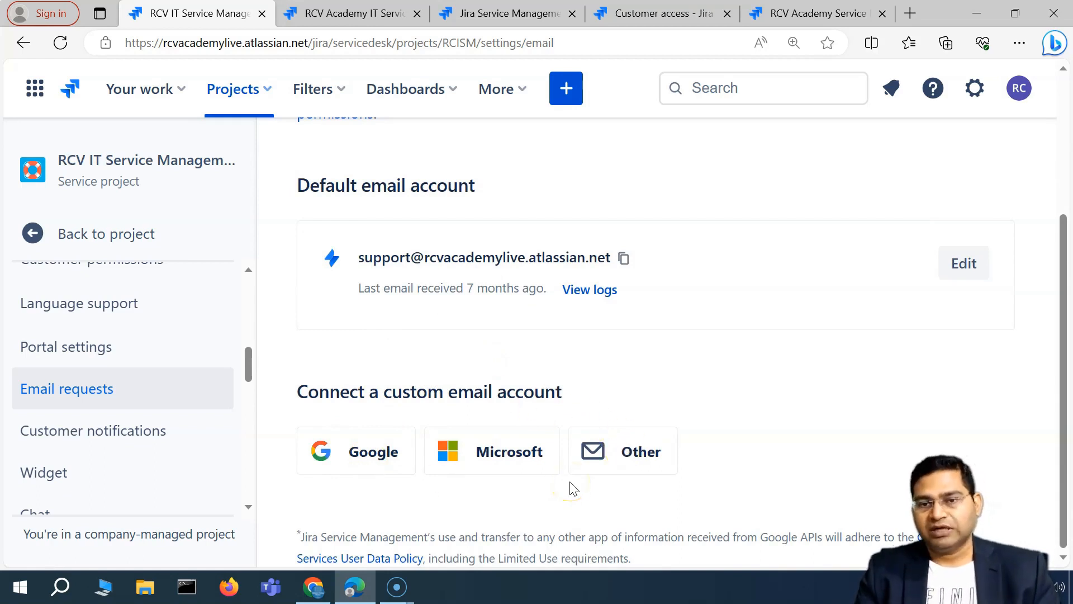
pyautogui.click(628, 455)
pyautogui.scroll(-5, 347, 420)
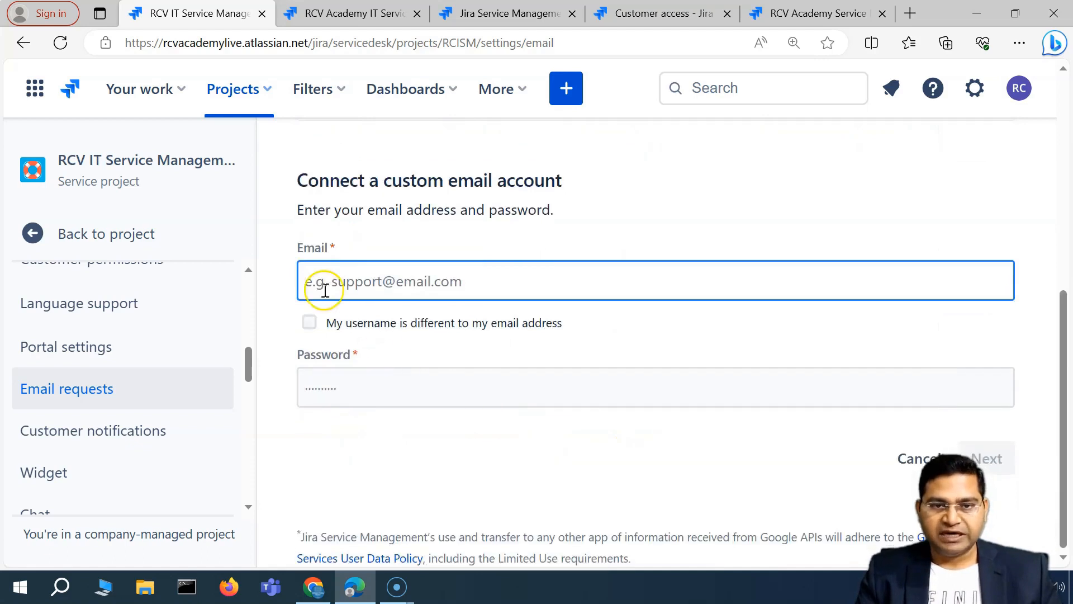
# Review the email settings page, covering the default email account and the connection form for a custom email account
pyautogui.scroll(2, 425, 341)
pyautogui.scroll(2, 435, 351)
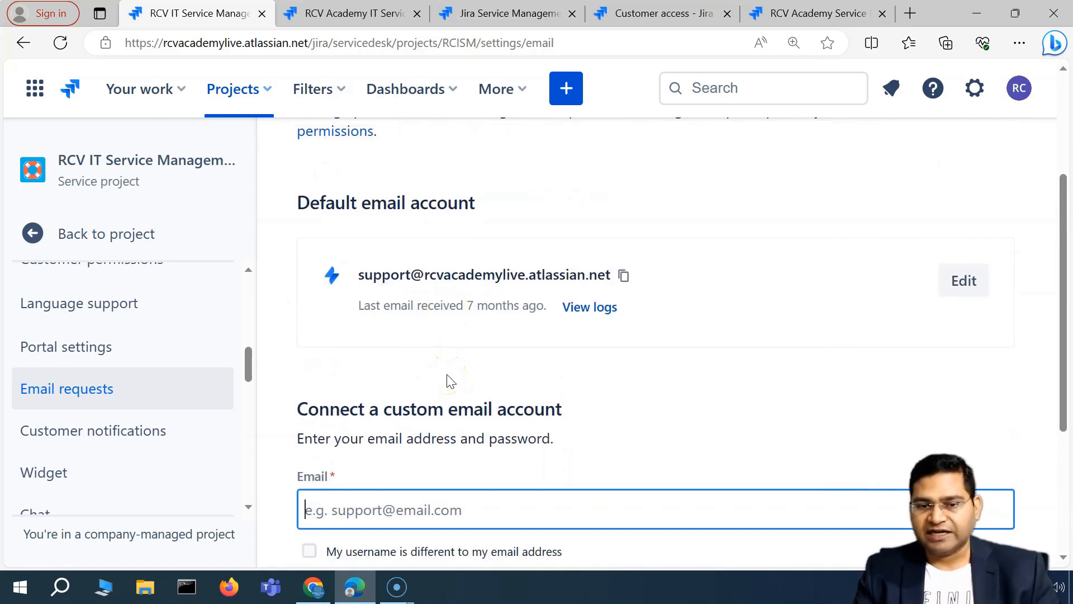
pyautogui.scroll(-3, 438, 389)
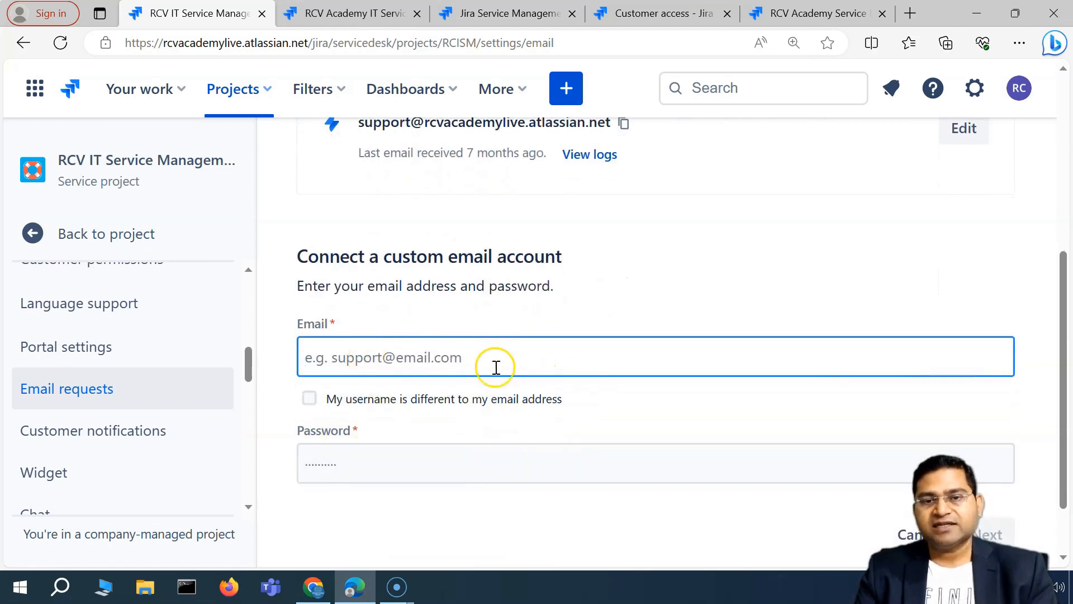
pyautogui.scroll(-2, 499, 369)
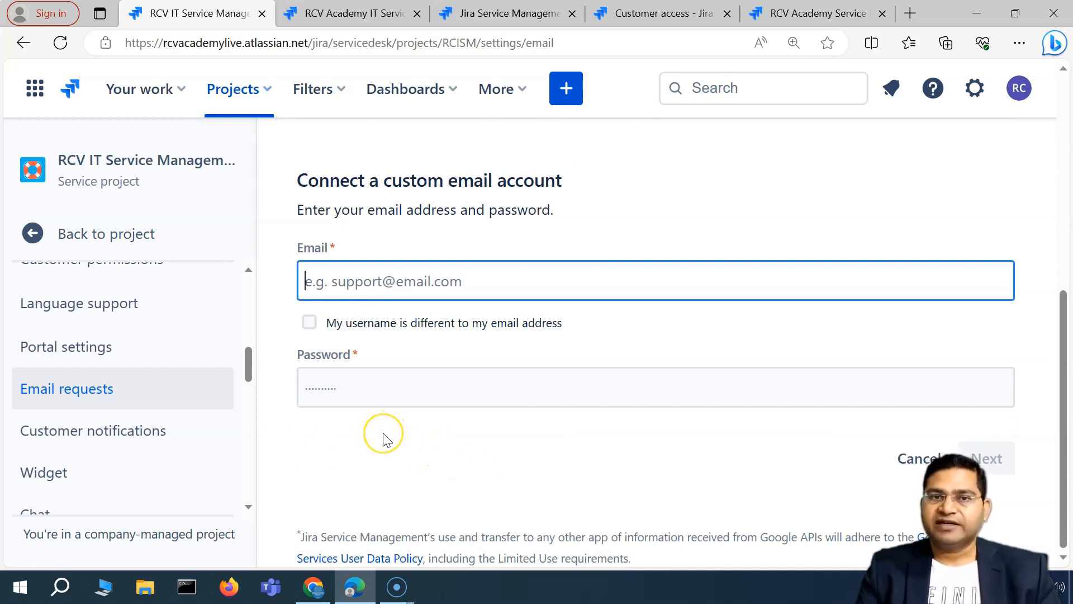
pyautogui.scroll(6, 388, 440)
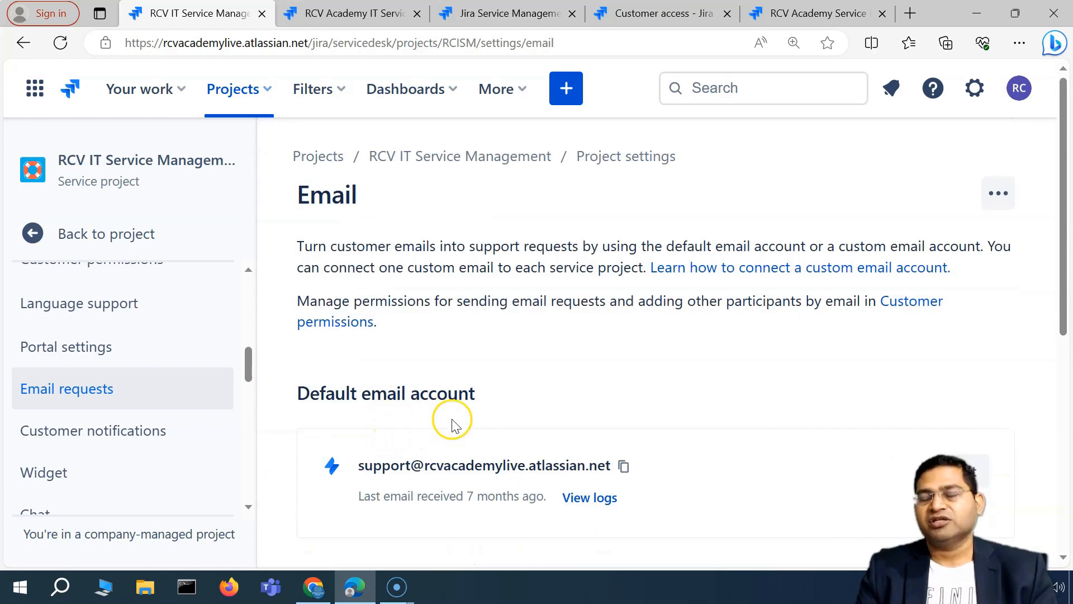
pyautogui.scroll(8, 198, 403)
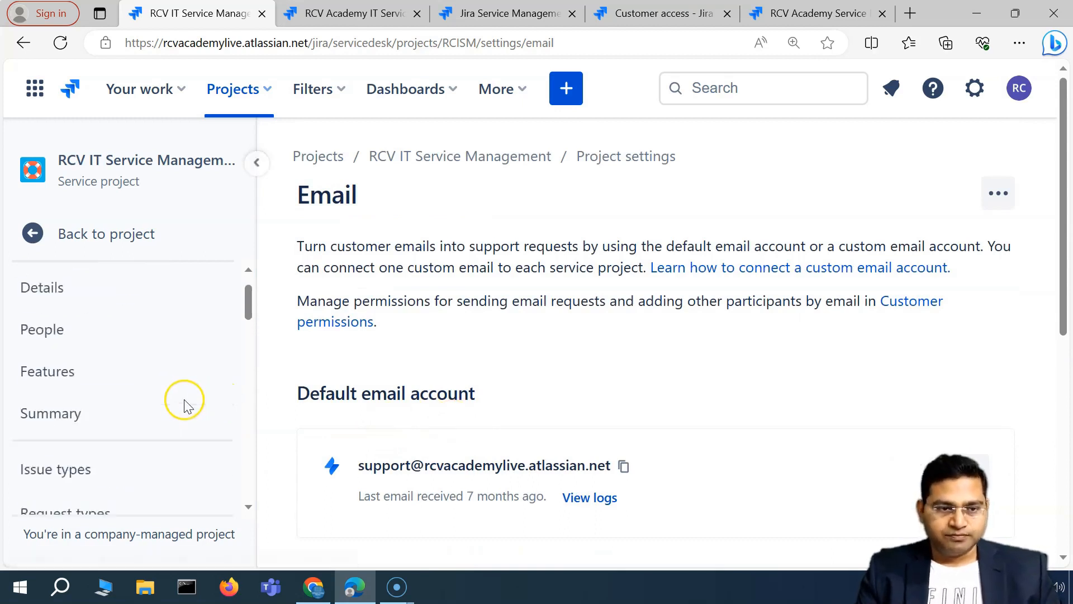
pyautogui.scroll(-5, 182, 391)
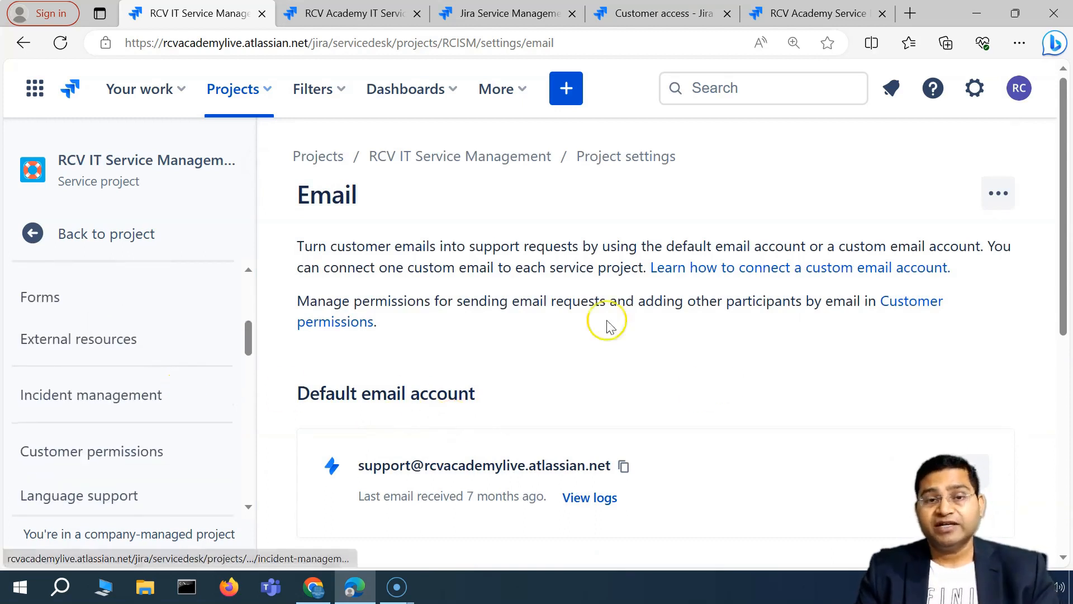
pyautogui.scroll(-4, 428, 273)
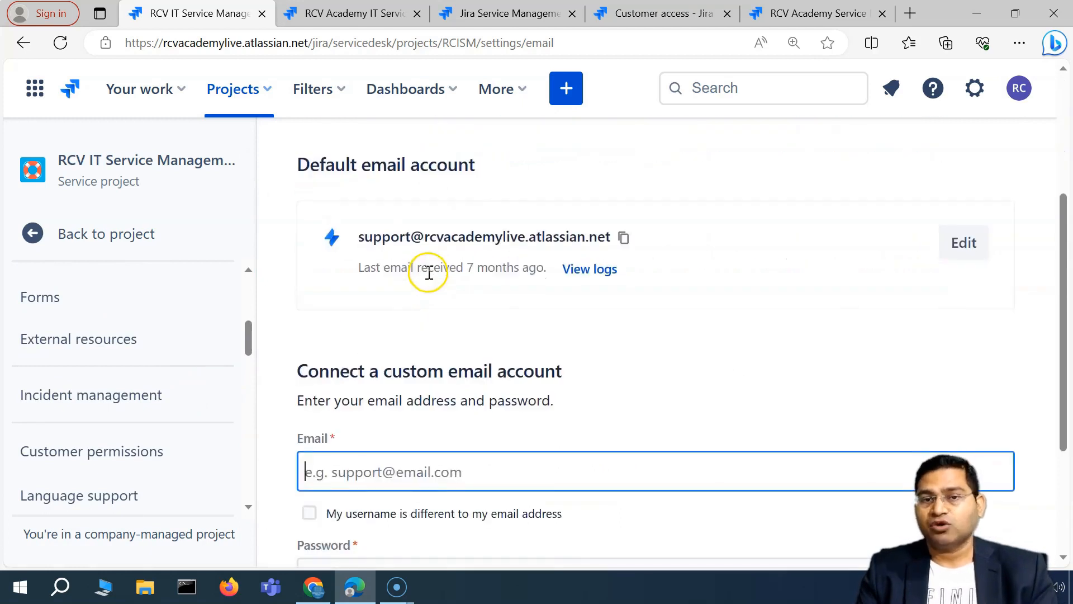
pyautogui.scroll(4, 429, 274)
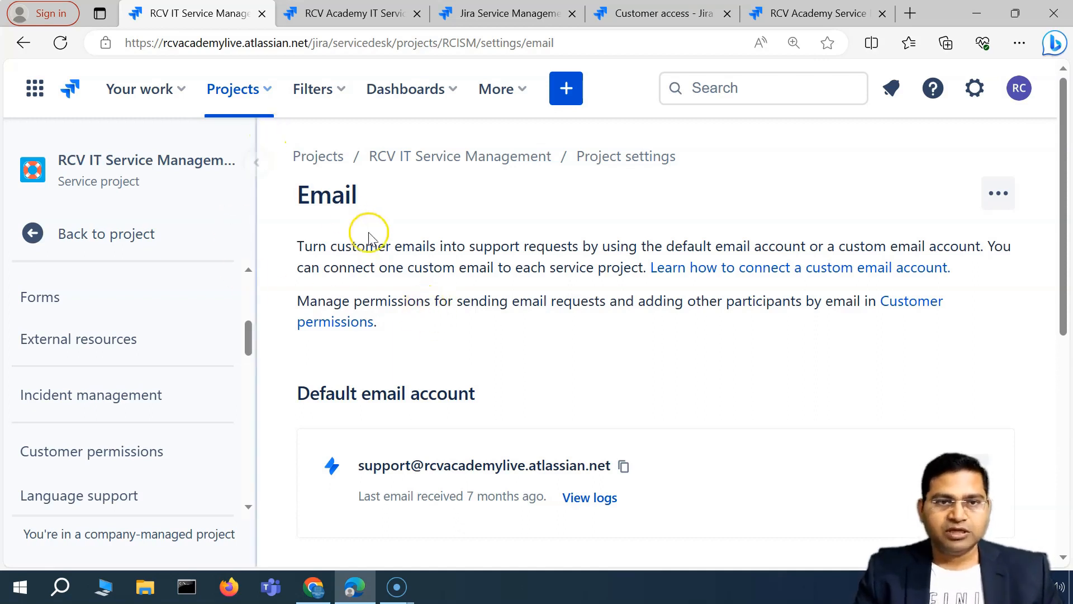
pyautogui.scroll(-6, 437, 335)
pyautogui.scroll(6, 485, 413)
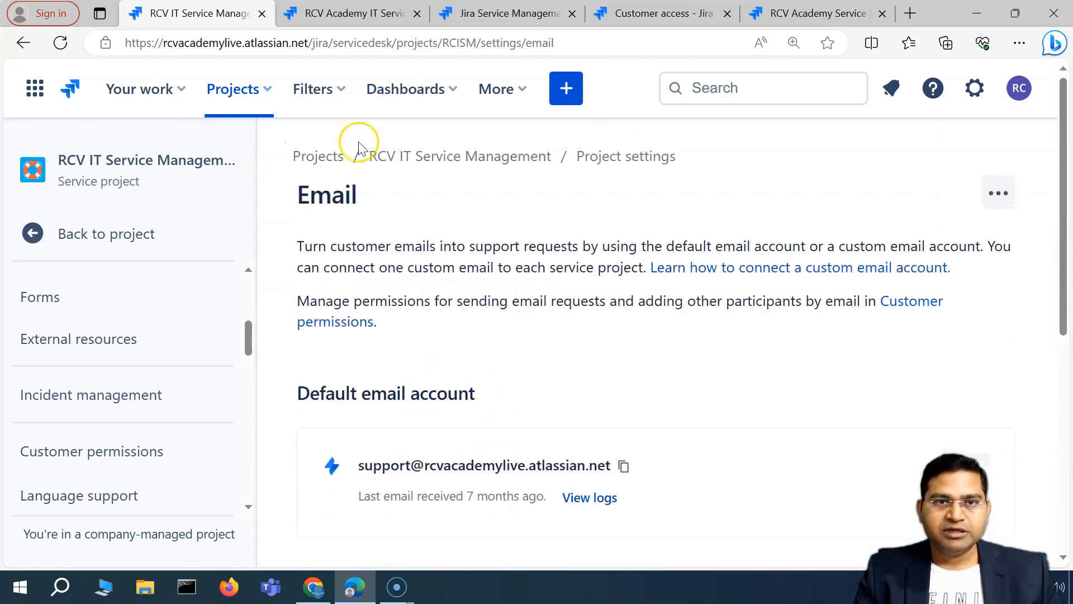
# Go back from the email settings to the project and open its Service requests
pyautogui.scroll(3, 110, 316)
pyautogui.click(106, 234)
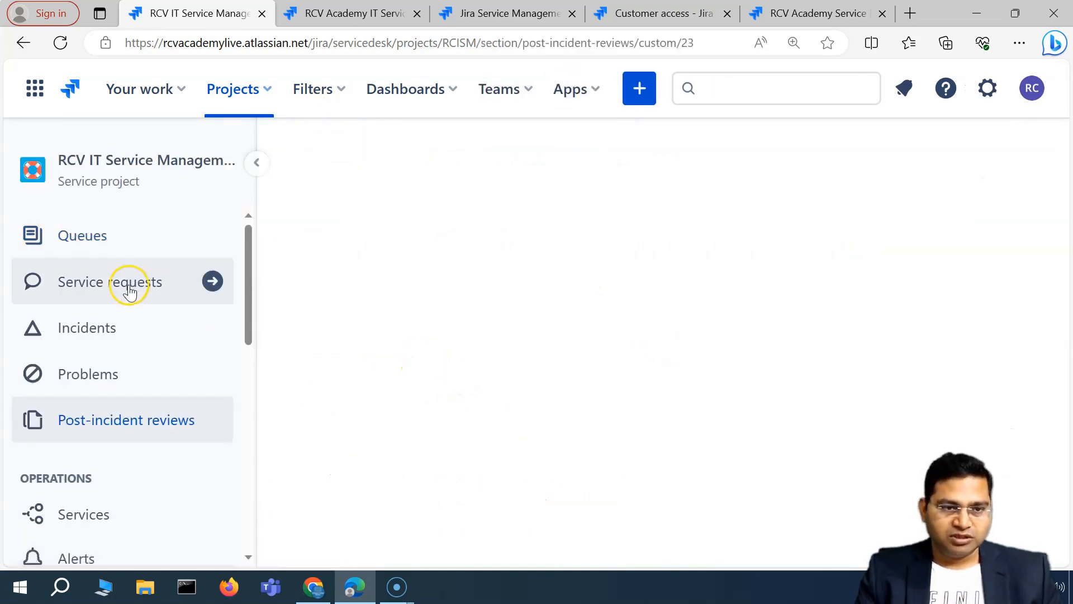
pyautogui.click(90, 292)
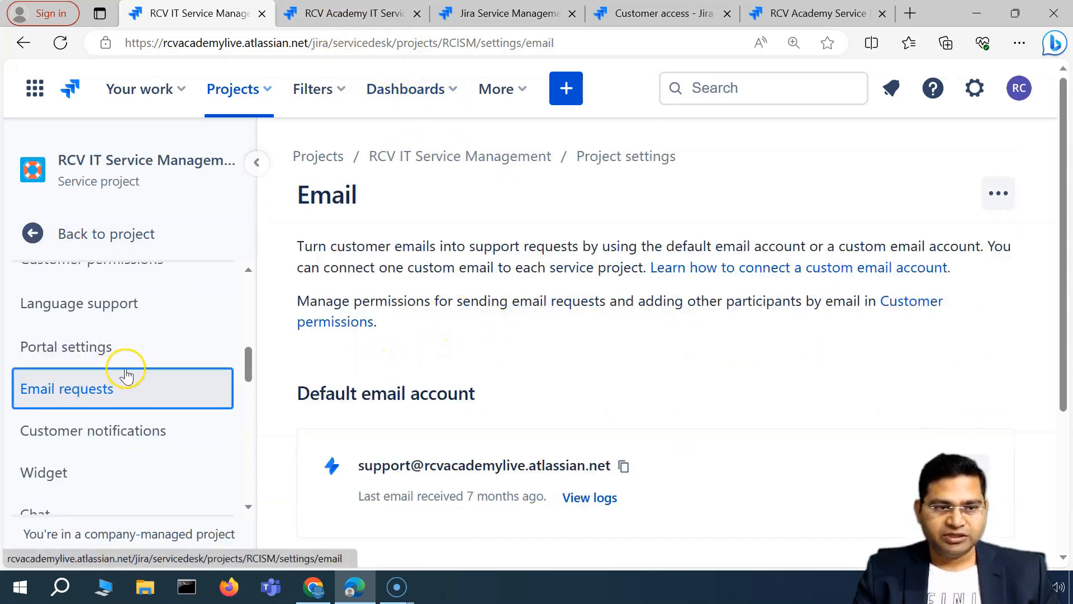
# In the project's Customer permissions, set the channel access to Open and save the settings
pyautogui.scroll(1, 220, 336)
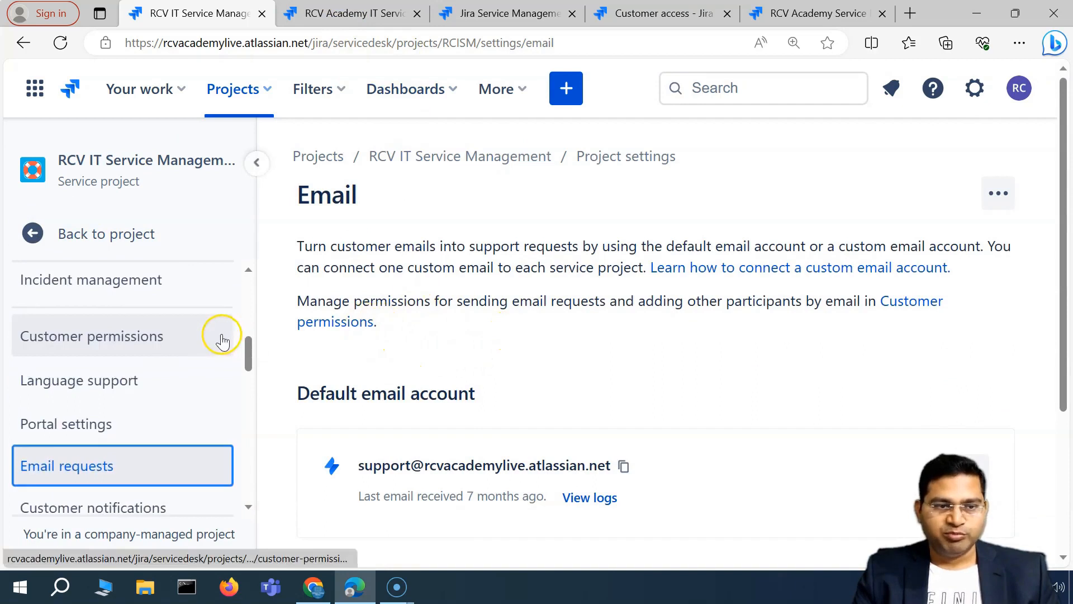
pyautogui.scroll(3, 146, 352)
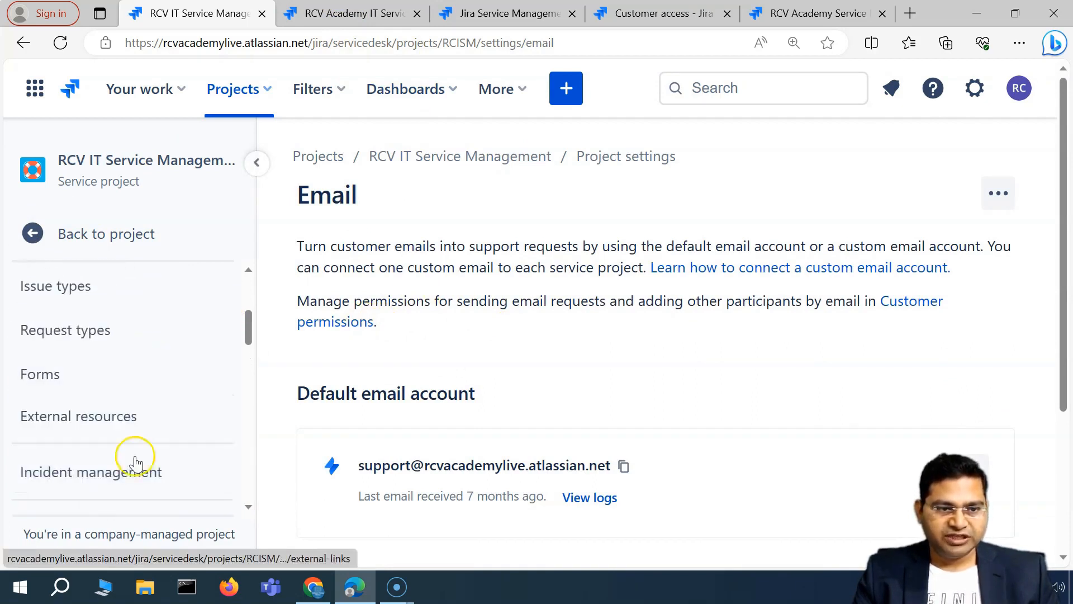
pyautogui.scroll(-1, 134, 456)
pyautogui.scroll(2, 134, 454)
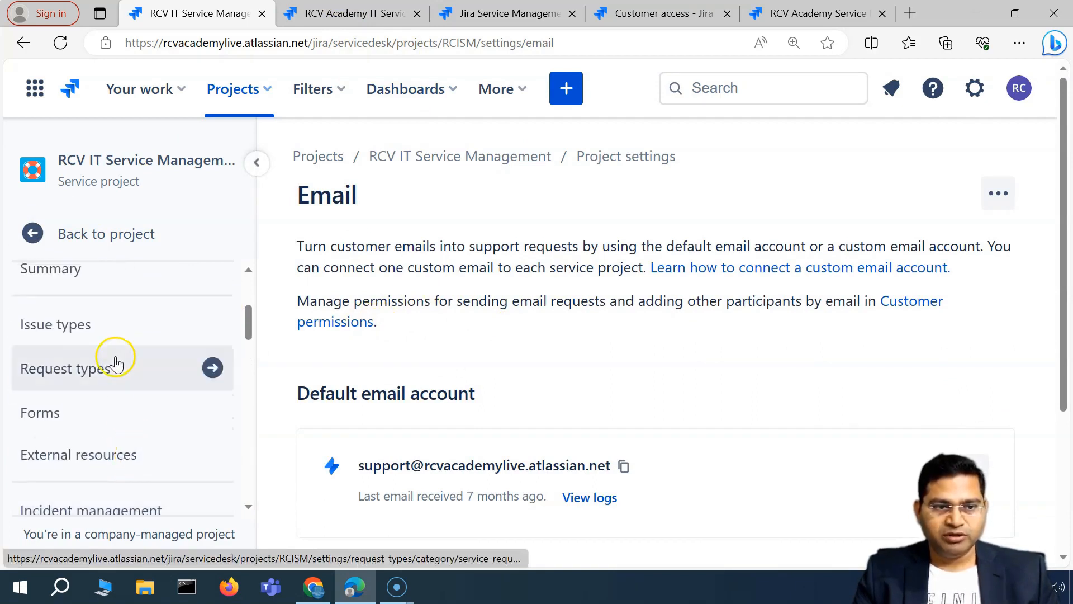
pyautogui.scroll(-2, 126, 414)
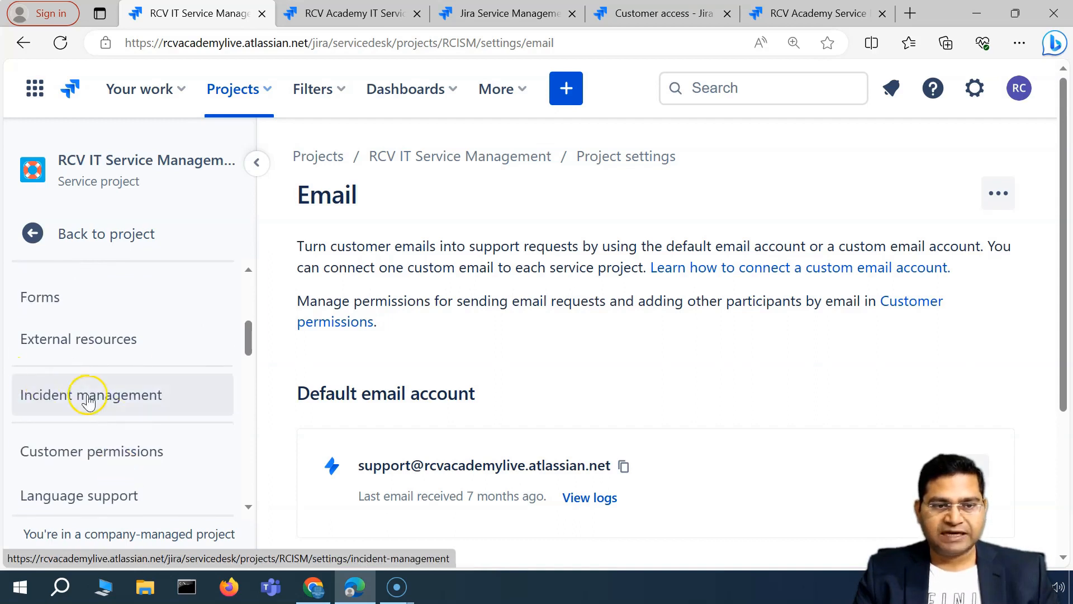
pyautogui.click(130, 457)
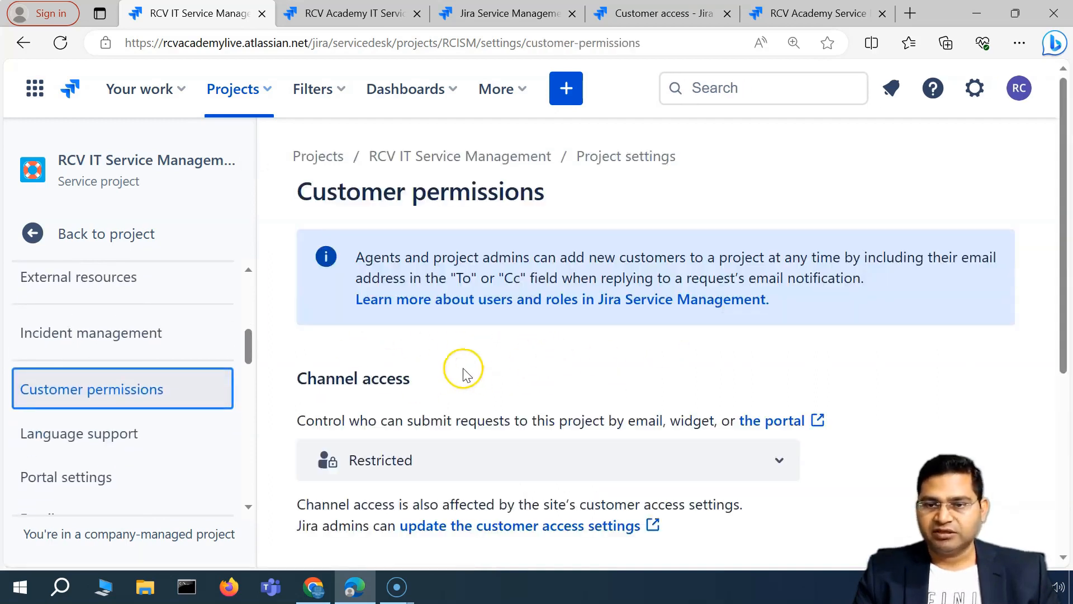
pyautogui.click(481, 460)
pyautogui.click(371, 492)
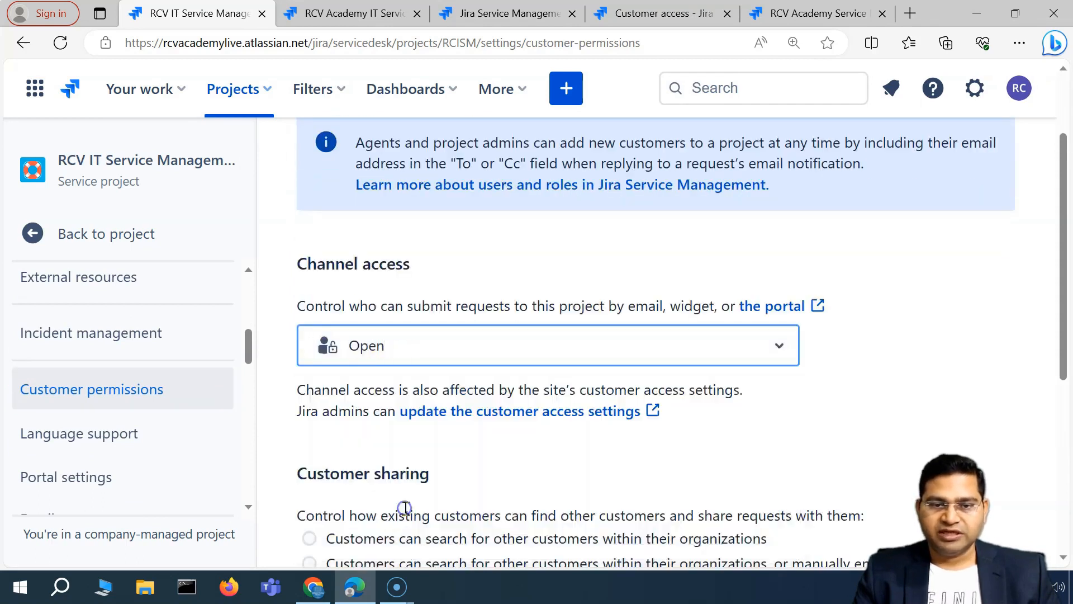
pyautogui.scroll(-5, 905, 374)
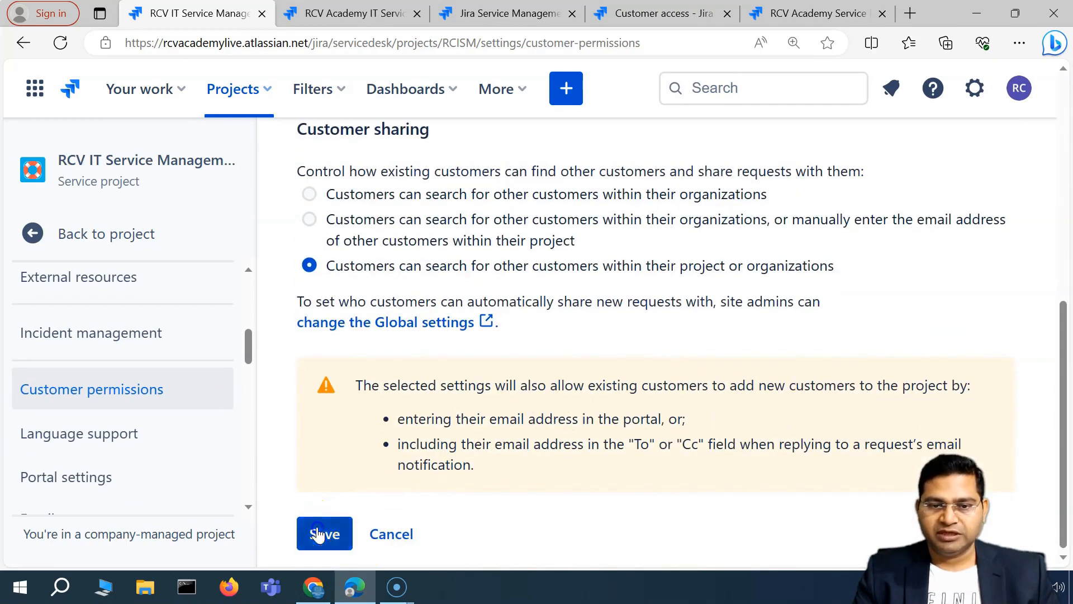
pyautogui.click(324, 532)
pyautogui.scroll(5, 375, 336)
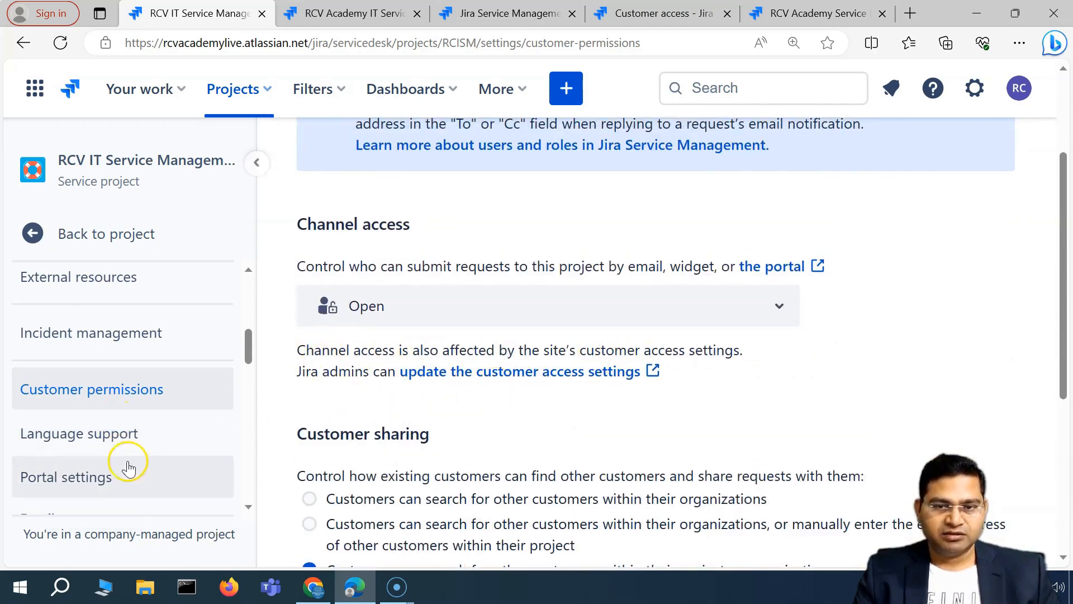
# Return to the Email requests settings and open the logs of the default email account
pyautogui.scroll(-5, 108, 439)
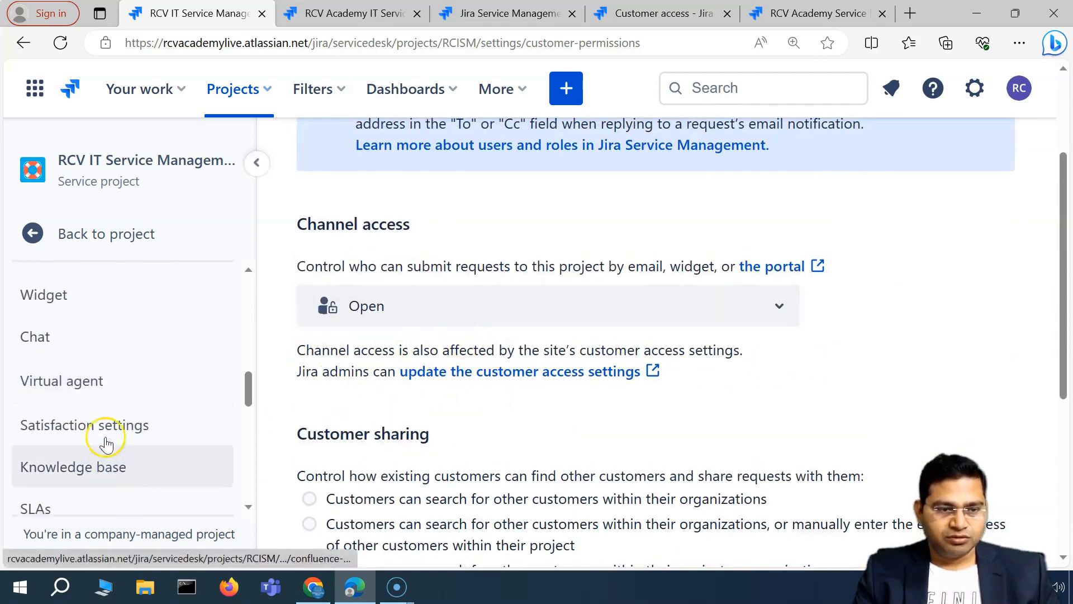
pyautogui.scroll(3, 106, 431)
pyautogui.click(108, 360)
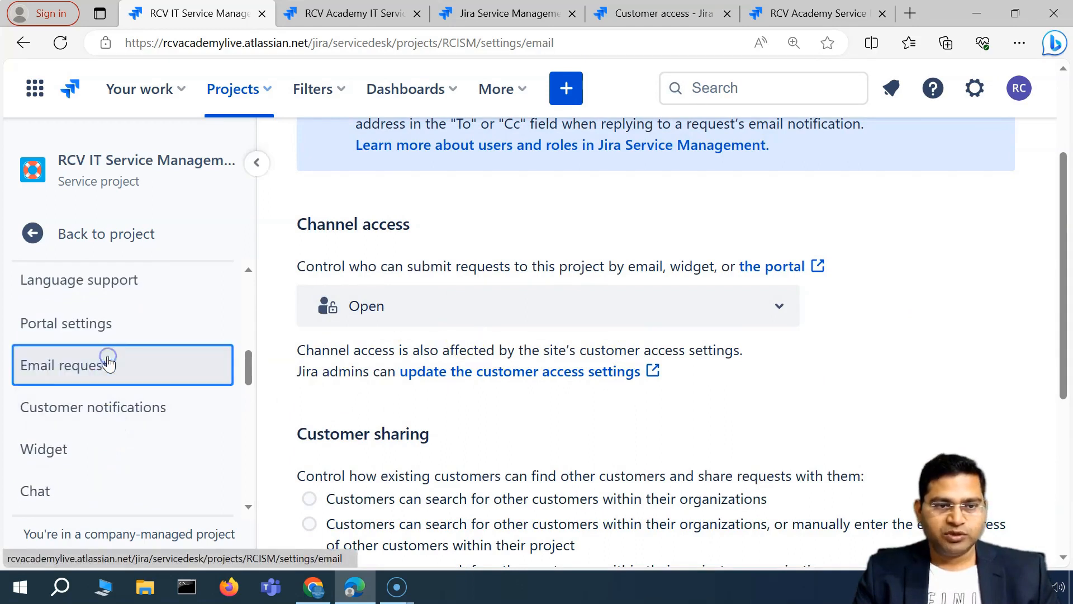
pyautogui.scroll(-3, 643, 330)
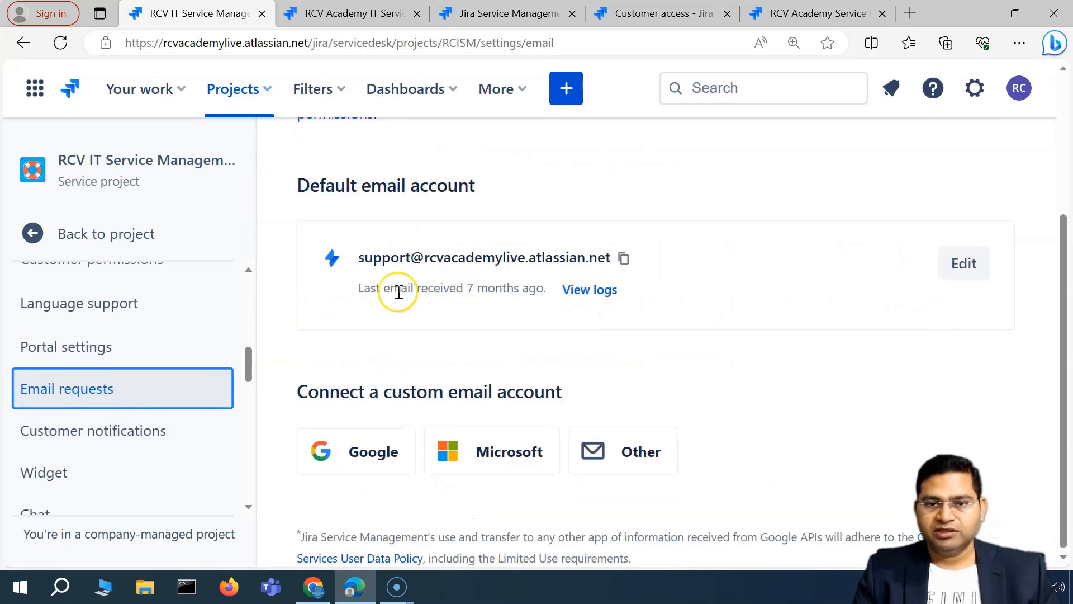
pyautogui.moveTo(454, 294); pyautogui.dragTo(506, 290)
pyautogui.click(587, 291)
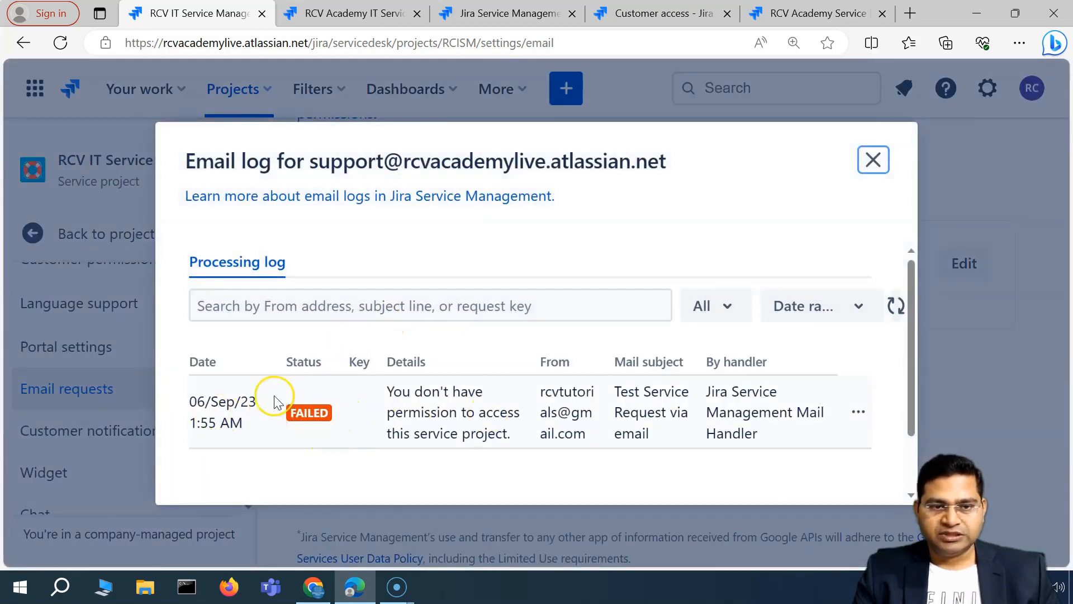
# Examine the processing log entry for "Test Service Request via email", including its date, status, details and sender
pyautogui.moveTo(393, 393); pyautogui.dragTo(515, 441)
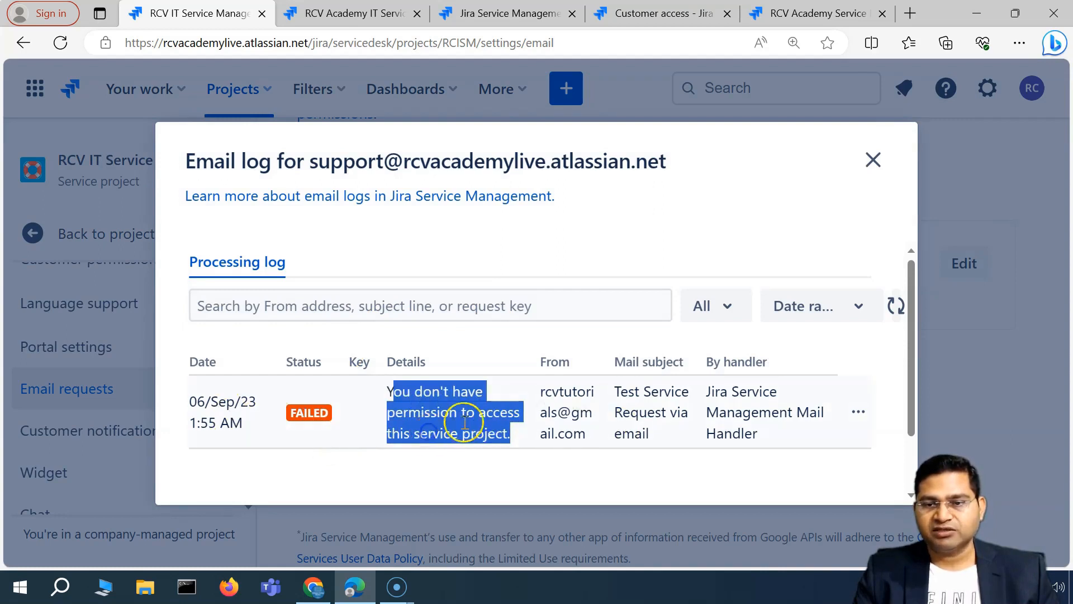
pyautogui.click(638, 177)
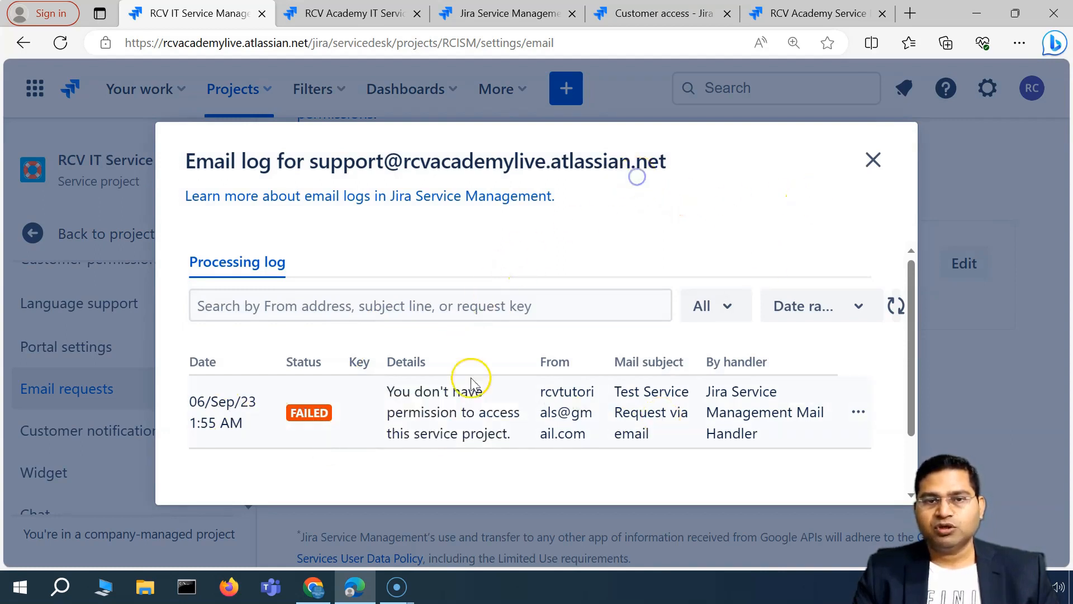
pyautogui.moveTo(322, 428); pyautogui.dragTo(238, 428)
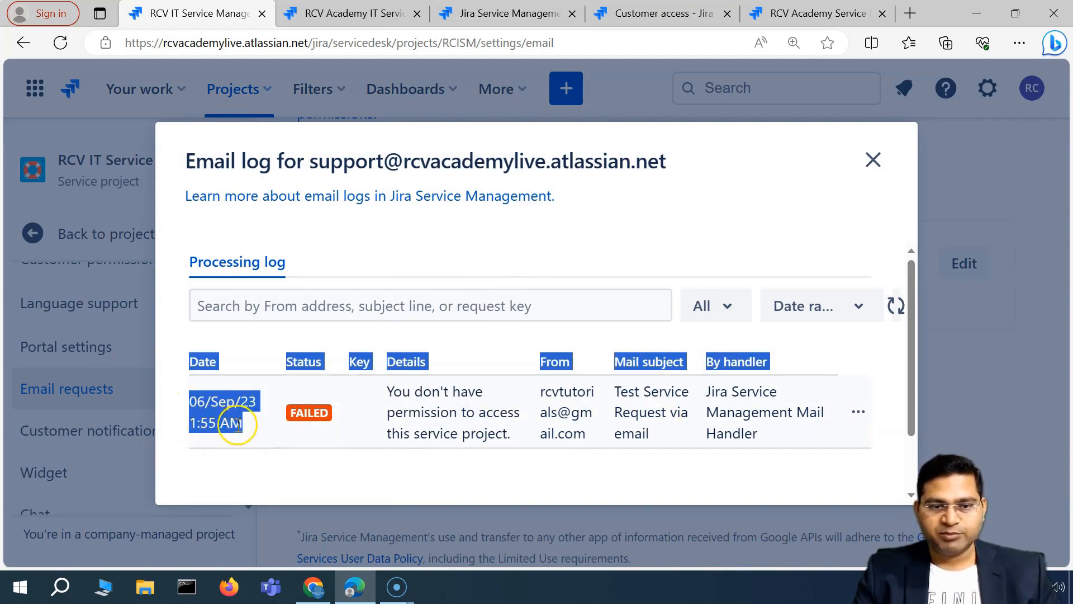
pyautogui.click(238, 425)
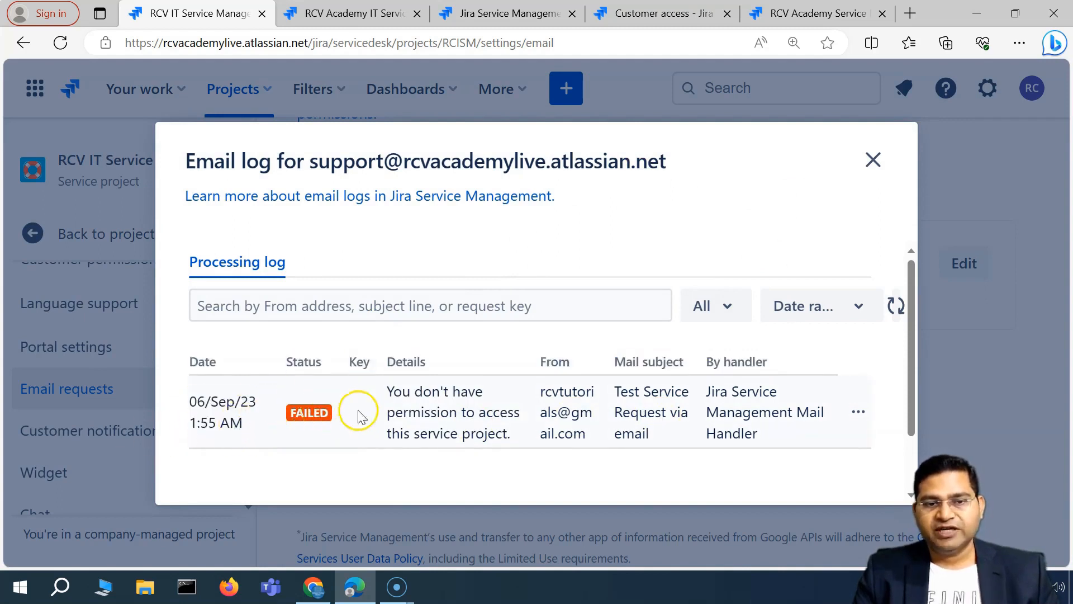
pyautogui.scroll(-2, 602, 414)
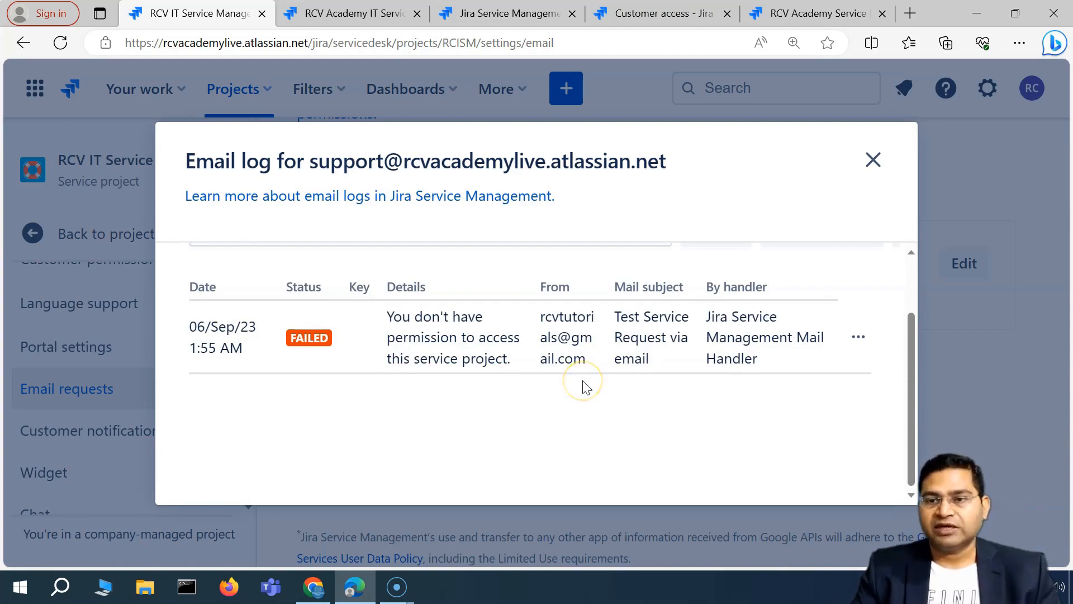
pyautogui.moveTo(388, 317); pyautogui.dragTo(545, 358)
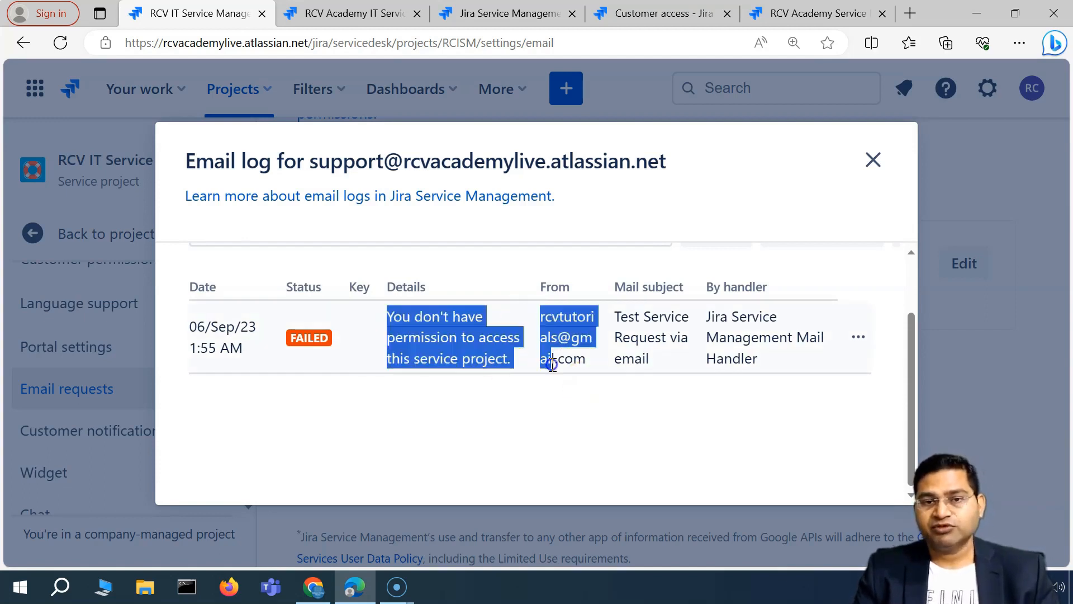
pyautogui.click(473, 405)
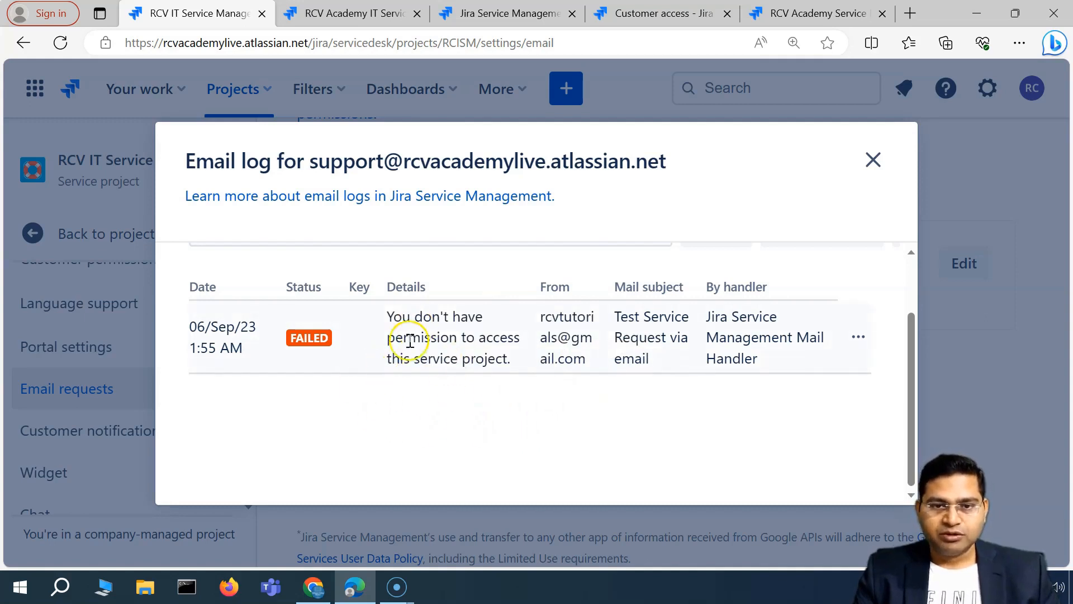
# Copy the support address from the email log and, in Gmail, send it a message with the subject "SR from email"
pyautogui.moveTo(313, 162); pyautogui.dragTo(670, 168)
pyautogui.hotkey('ctrl', 'c')
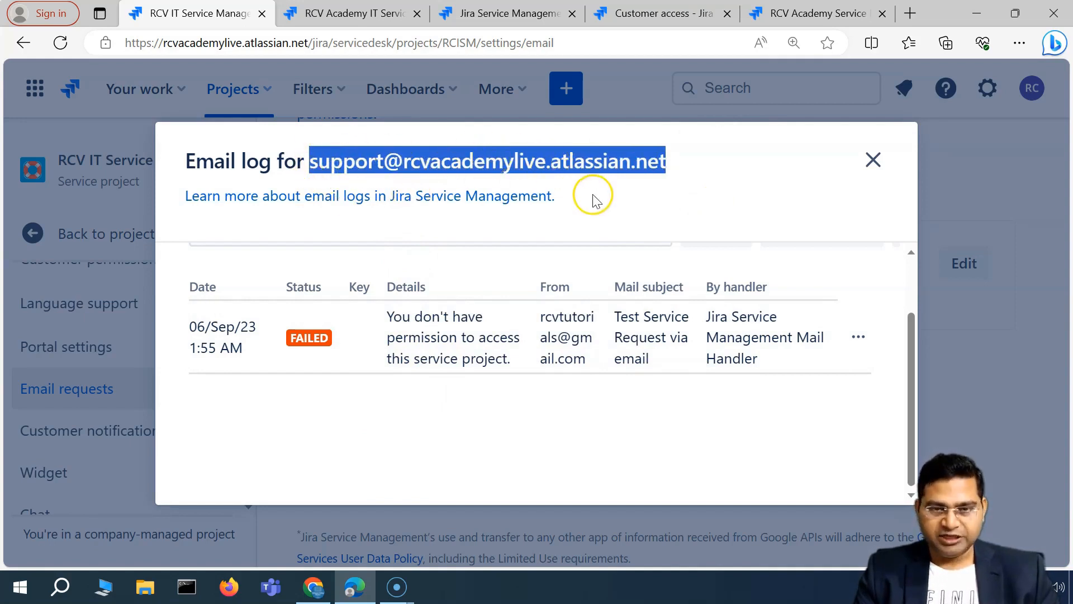
pyautogui.click(314, 587)
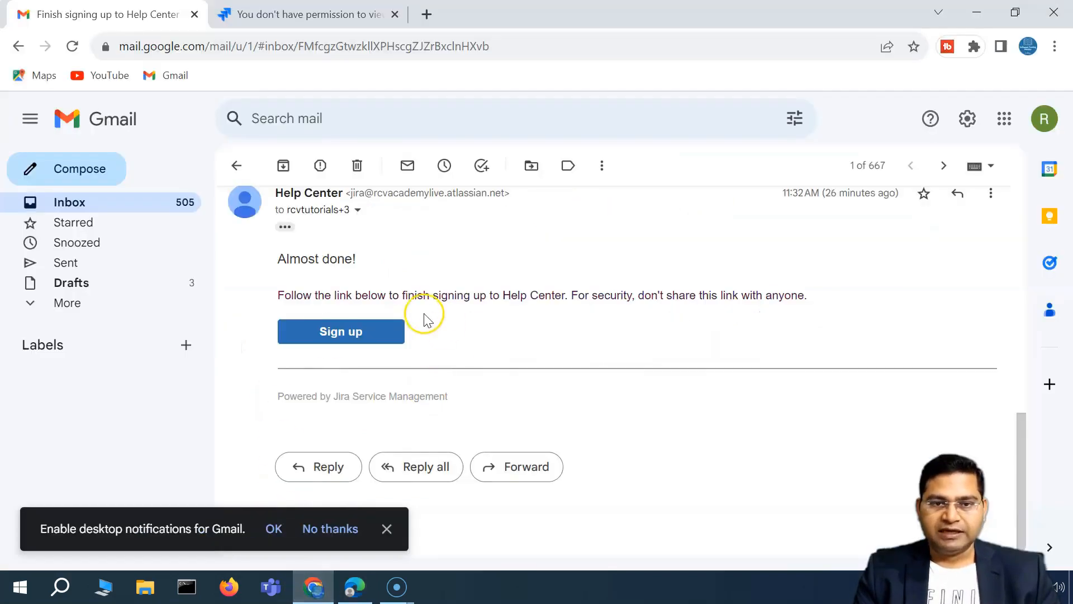
pyautogui.click(98, 170)
pyautogui.hotkey('ctrl', 'v')
pyautogui.press('Tab')
pyautogui.write('SR ')
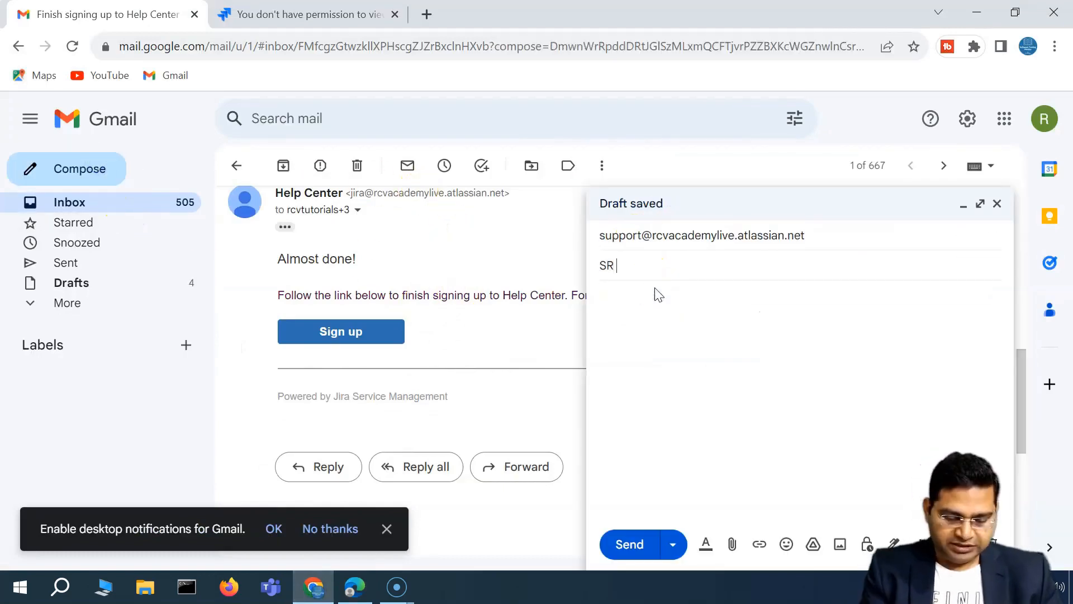
pyautogui.write('from email')
pyautogui.hotkey('ctrl', 'Return')
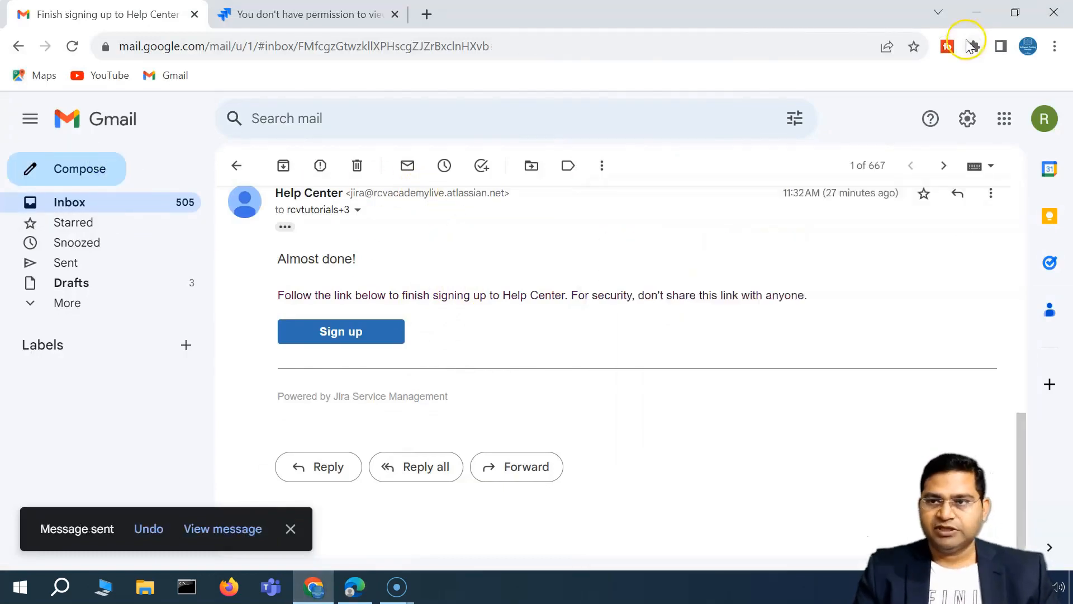
# Switch back to Jira and open the default email account's processing log again
pyautogui.hotkey('alt', 'Tab')
pyautogui.click(591, 298)
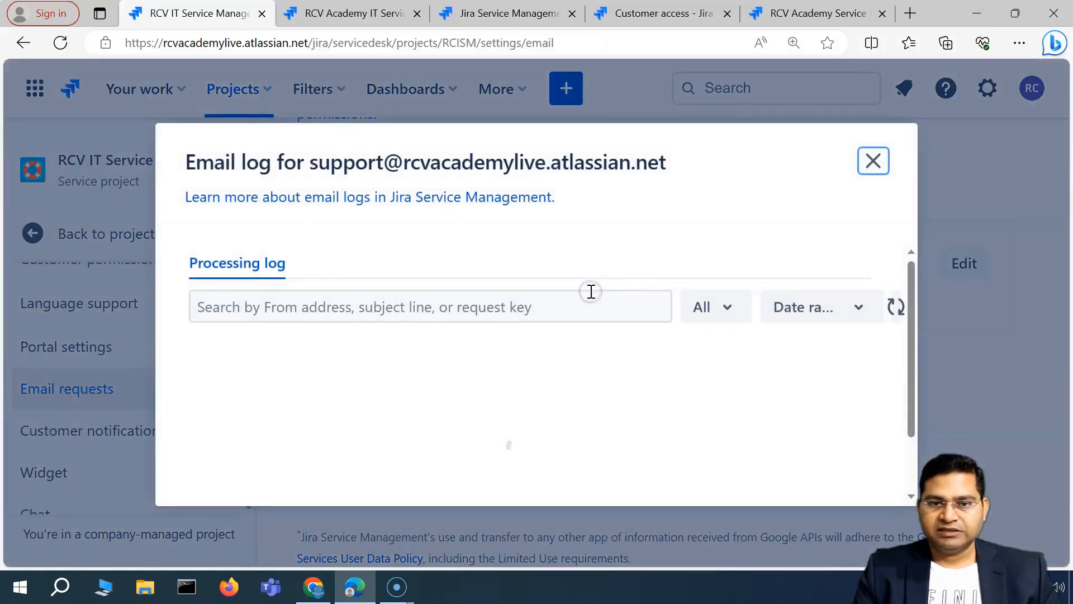
# Refresh the processing log and compare the "SR from email" and "Test Service Request via email" entries, checking their status, sender and the receiving support address
pyautogui.click(897, 305)
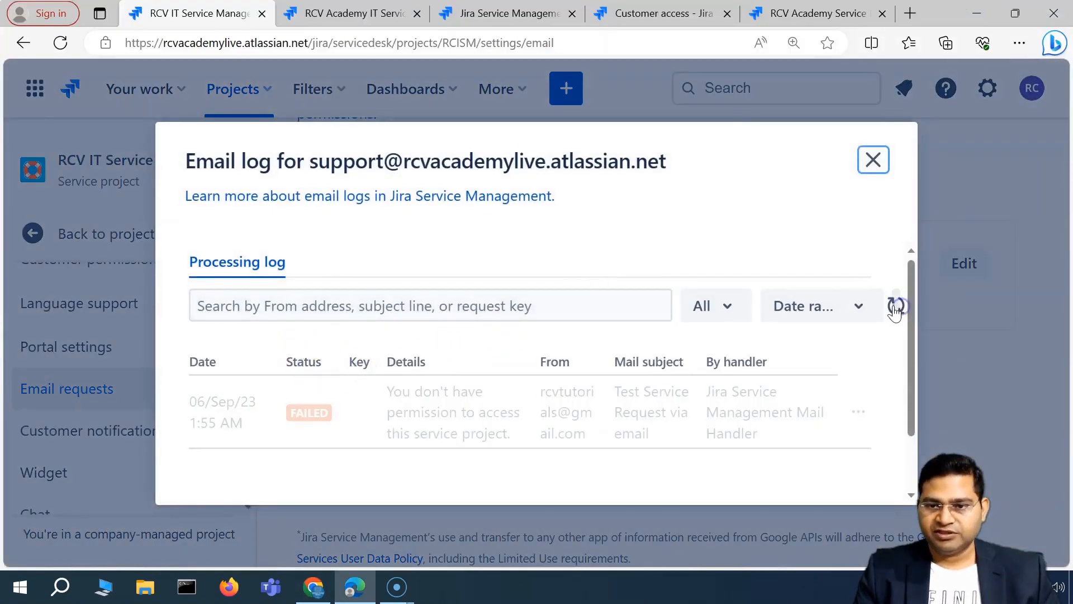
pyautogui.scroll(-2, 356, 406)
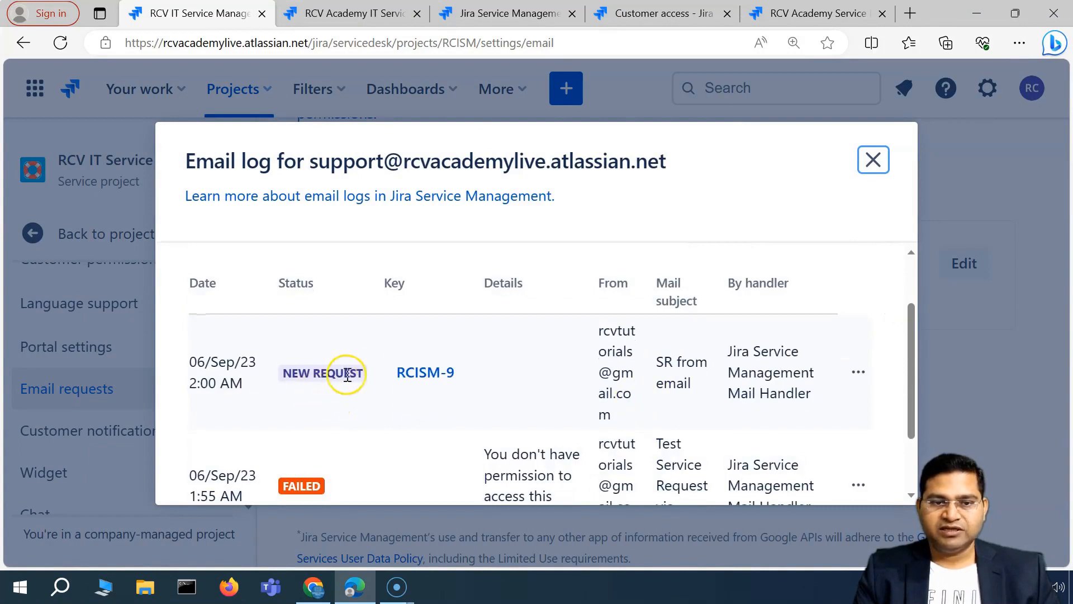
pyautogui.scroll(-1, 194, 367)
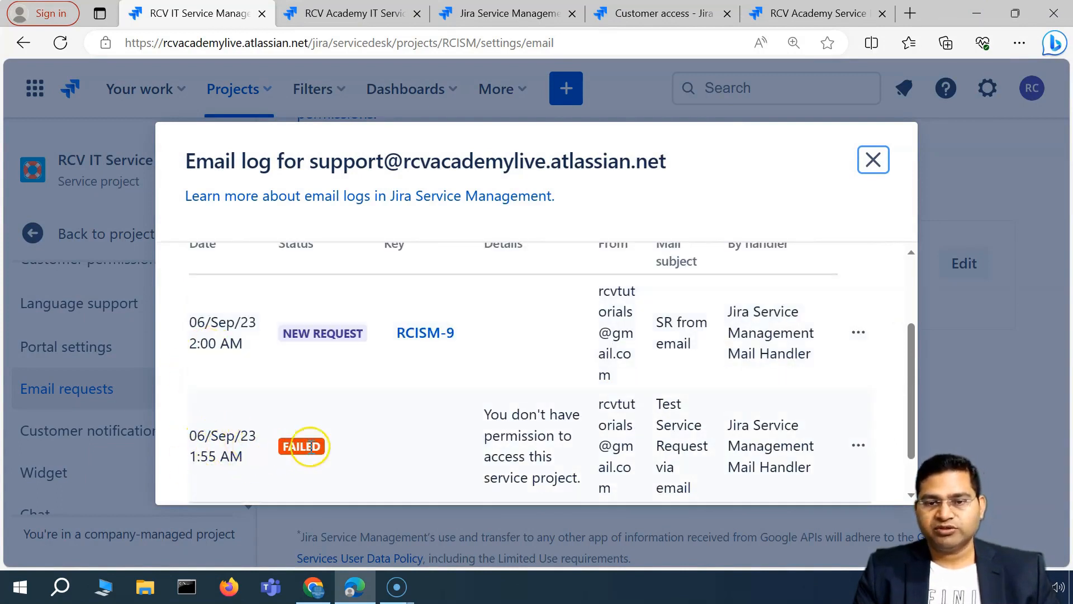
pyautogui.moveTo(598, 409); pyautogui.dragTo(610, 490)
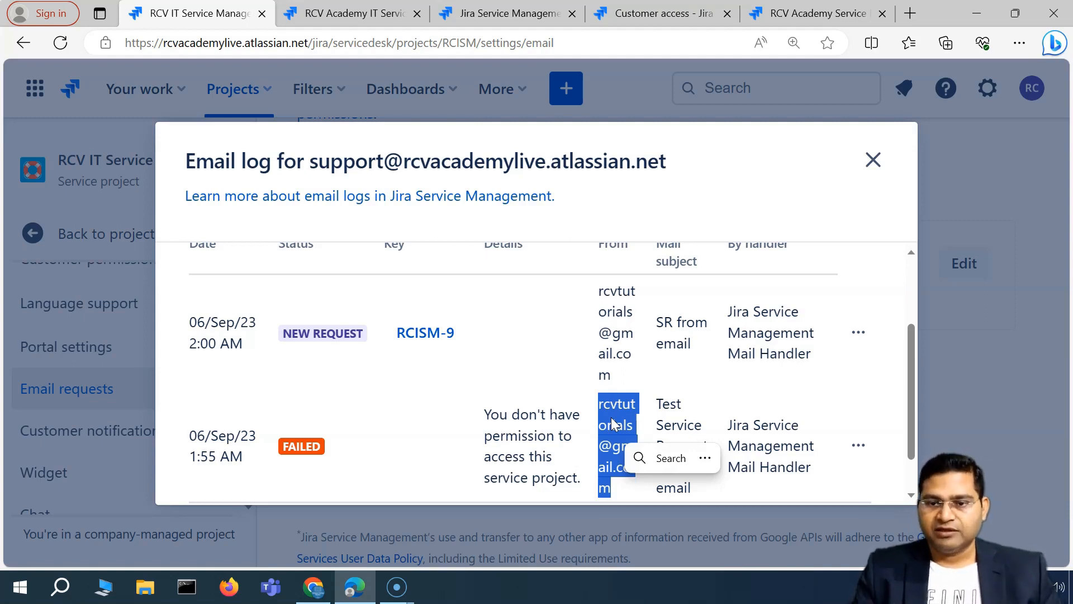
pyautogui.scroll(1, 326, 353)
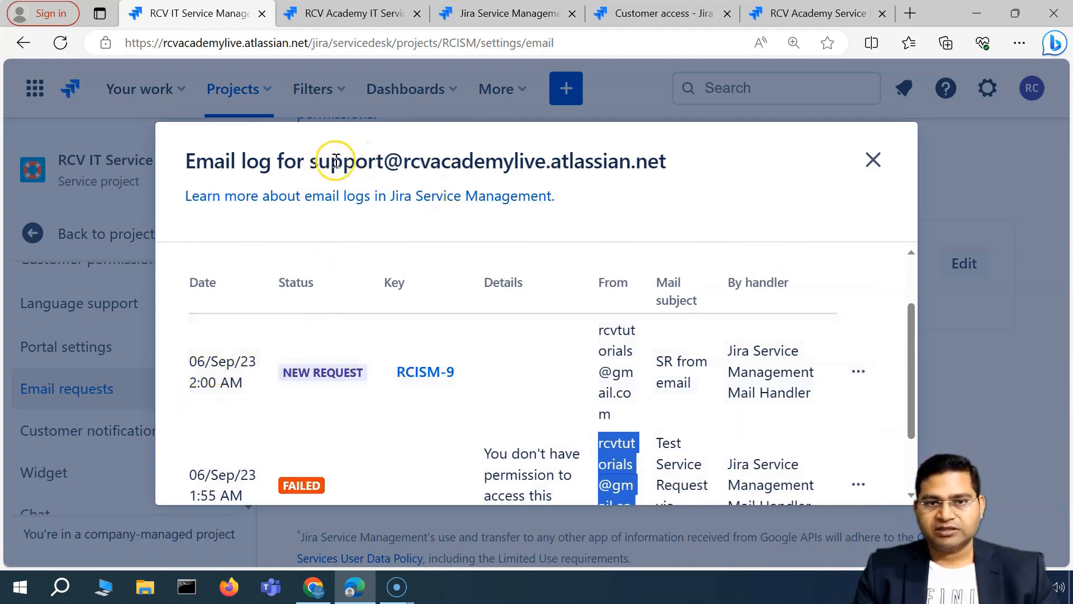
pyautogui.moveTo(687, 167); pyautogui.dragTo(314, 162)
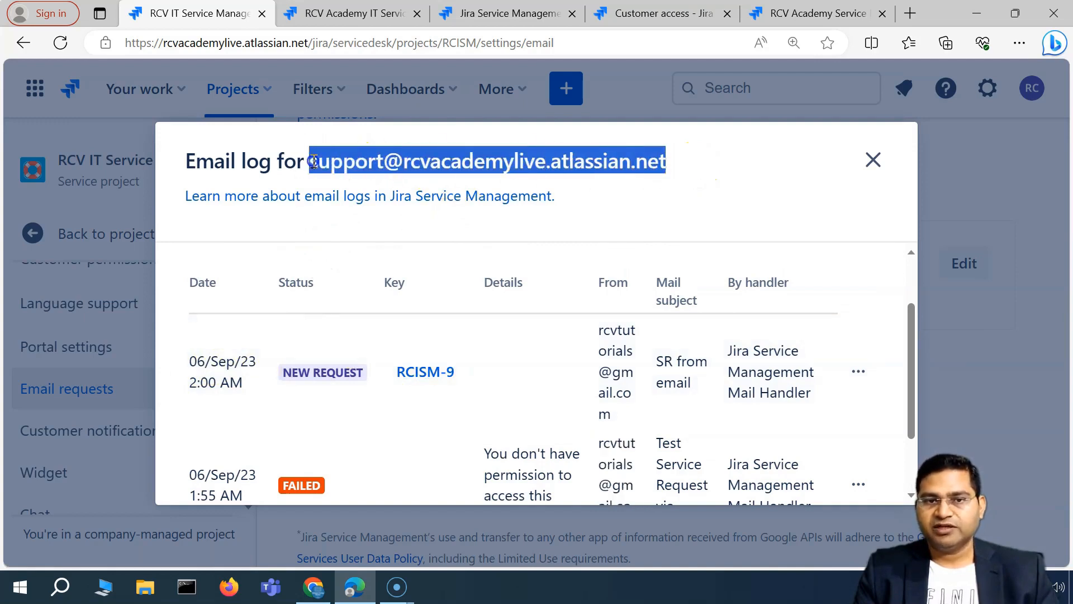
# View the request linked to the "SR from email" log entry, return to the Email requests settings and close the log
pyautogui.click(433, 378)
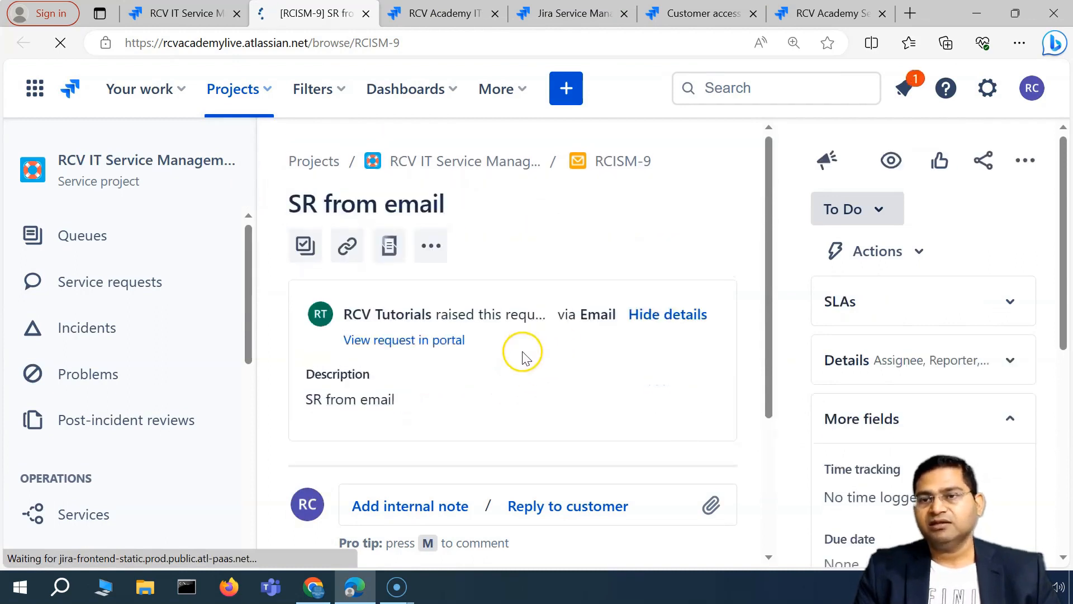
pyautogui.click(169, 13)
pyautogui.scroll(-2, 454, 435)
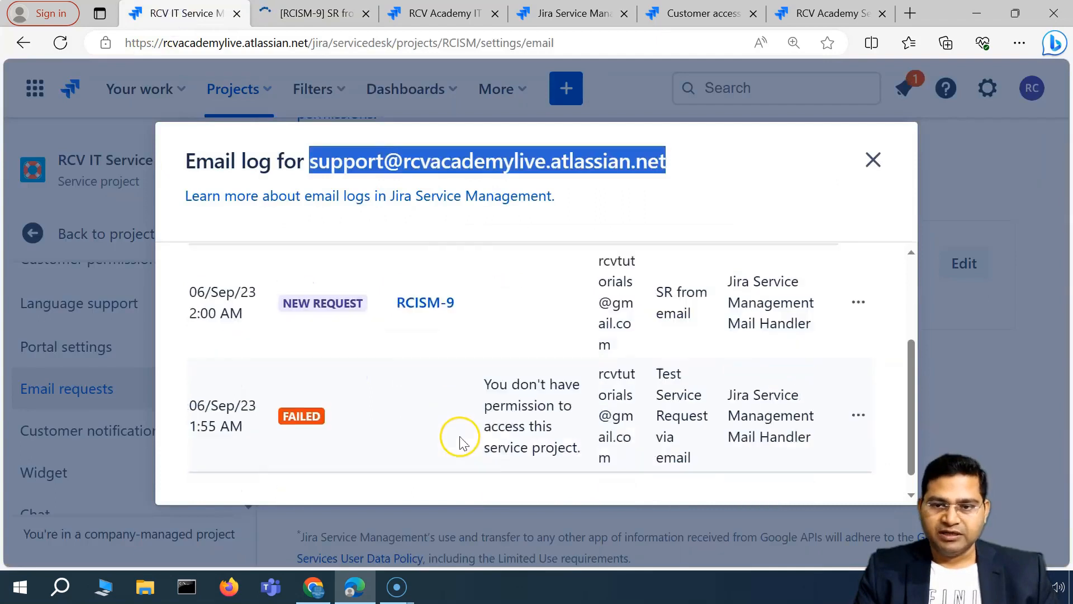
pyautogui.click(874, 167)
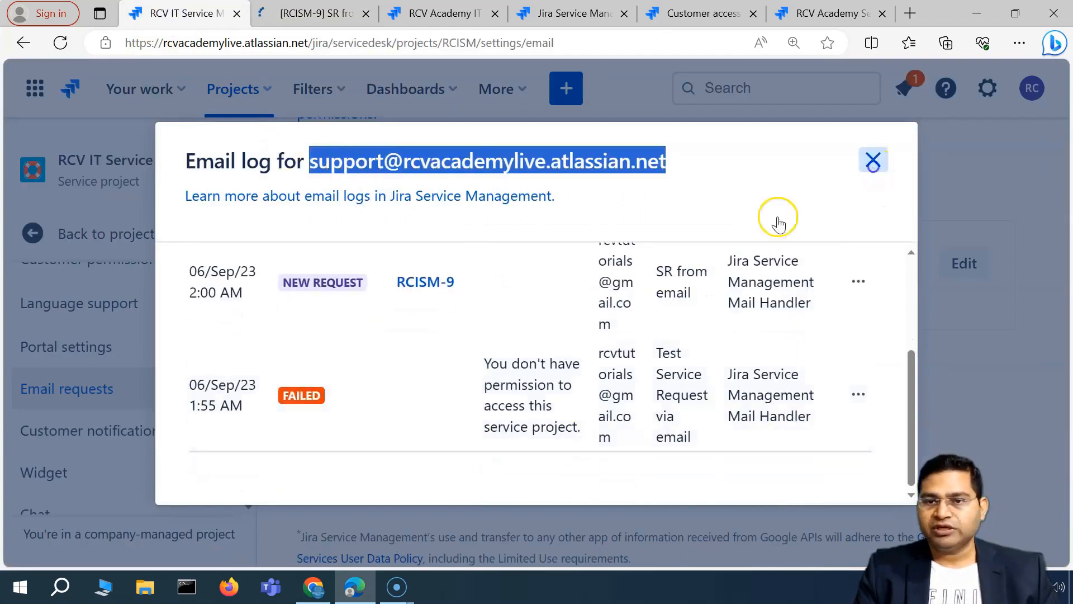
# Examine the options for connecting a custom email account, including the form for the Other provider, and cancel without connecting one
pyautogui.scroll(-4, 682, 347)
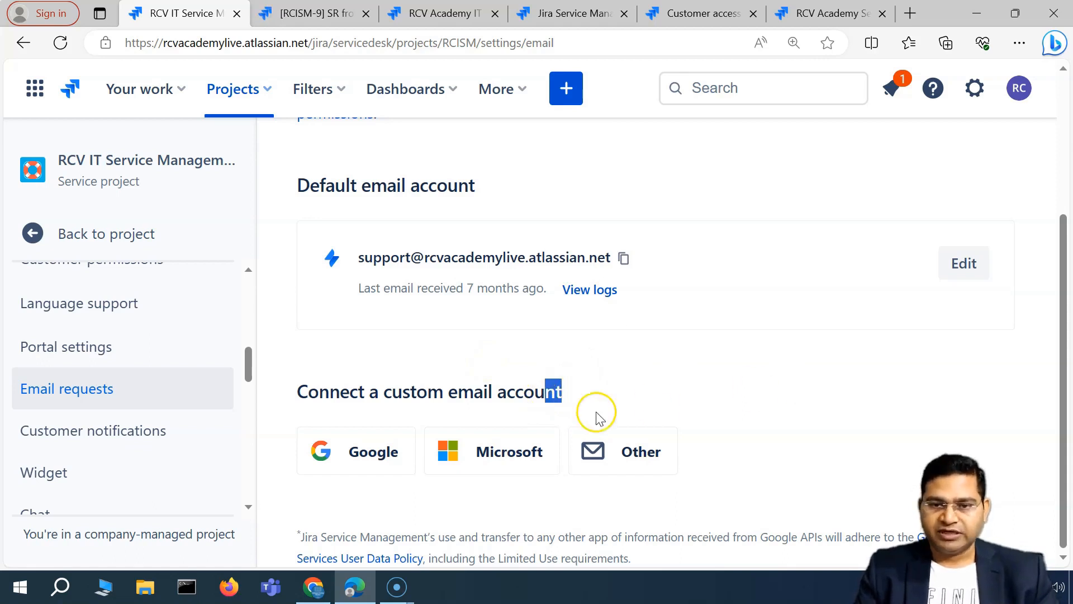
pyautogui.click(750, 407)
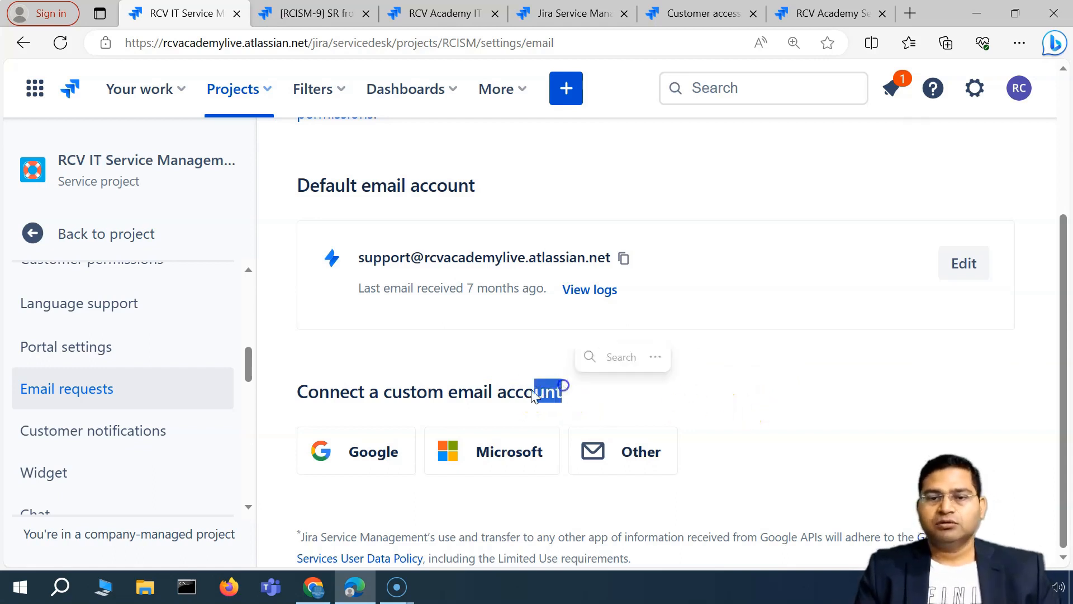
pyautogui.click(458, 384)
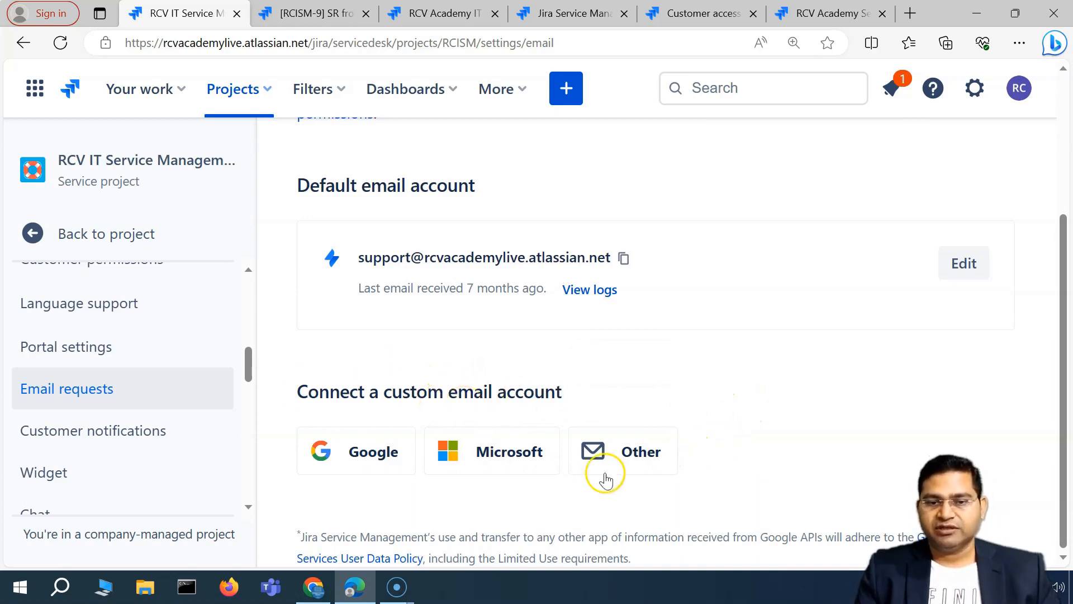
pyautogui.click(634, 460)
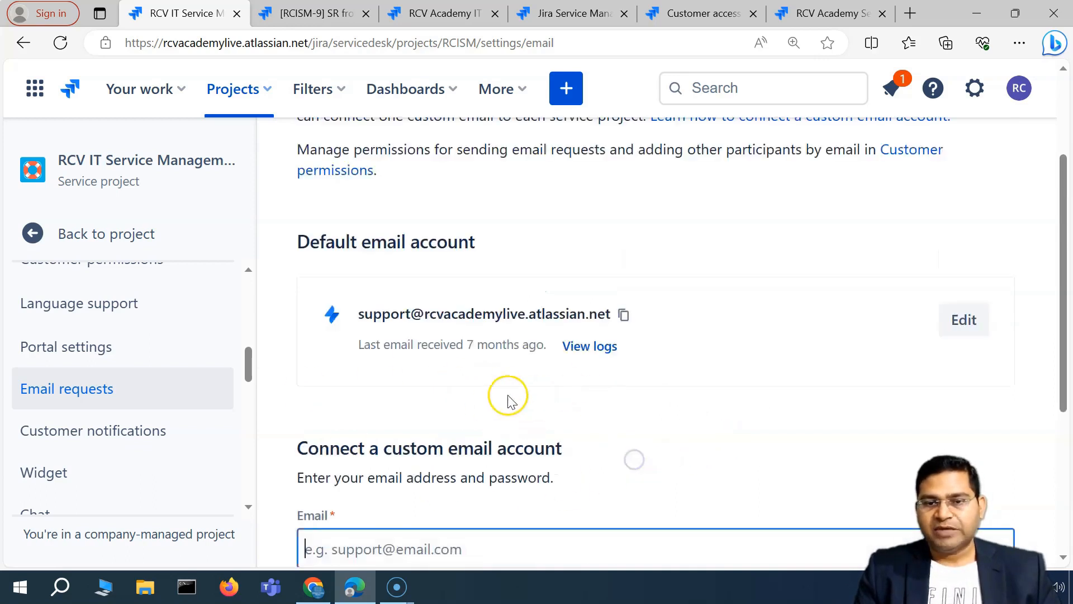
pyautogui.scroll(4, 445, 382)
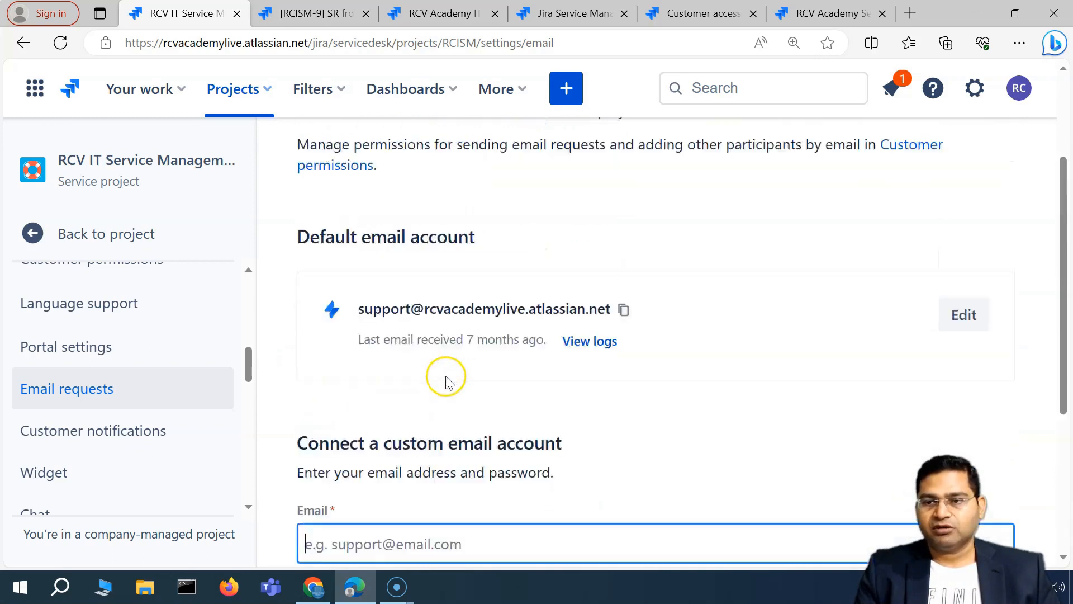
pyautogui.scroll(-5, 448, 382)
pyautogui.click(913, 456)
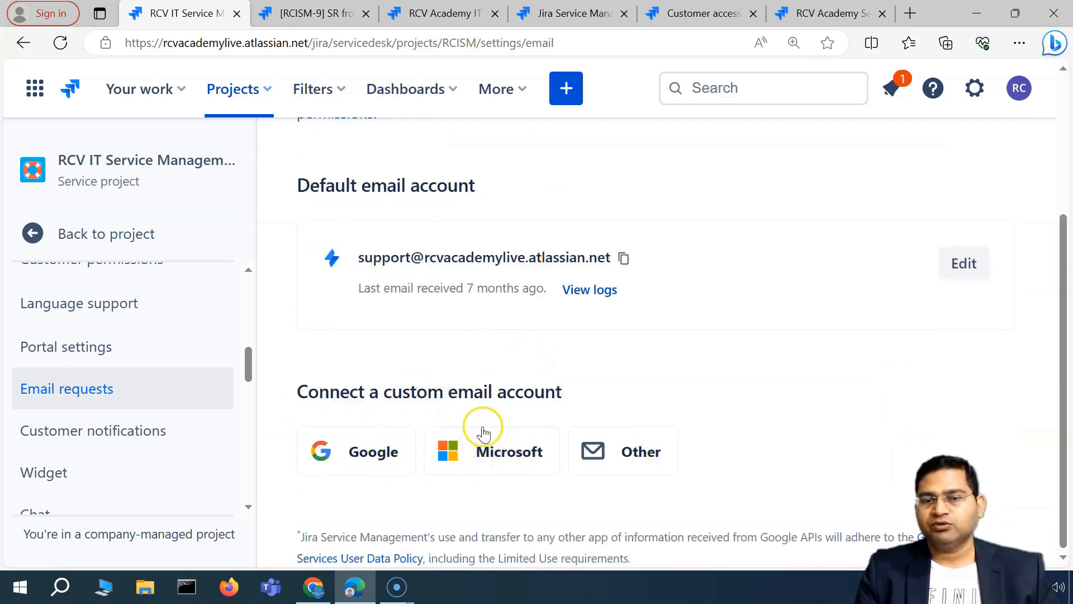
# Open the project's Customer notifications settings
pyautogui.scroll(4, 795, 391)
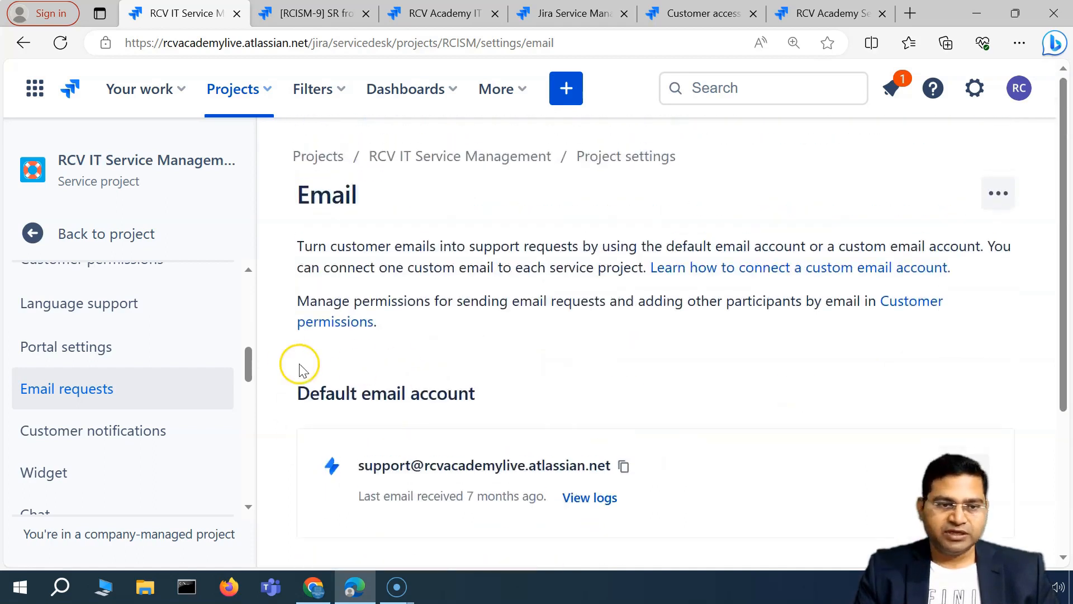
pyautogui.scroll(-2, 101, 364)
pyautogui.click(96, 373)
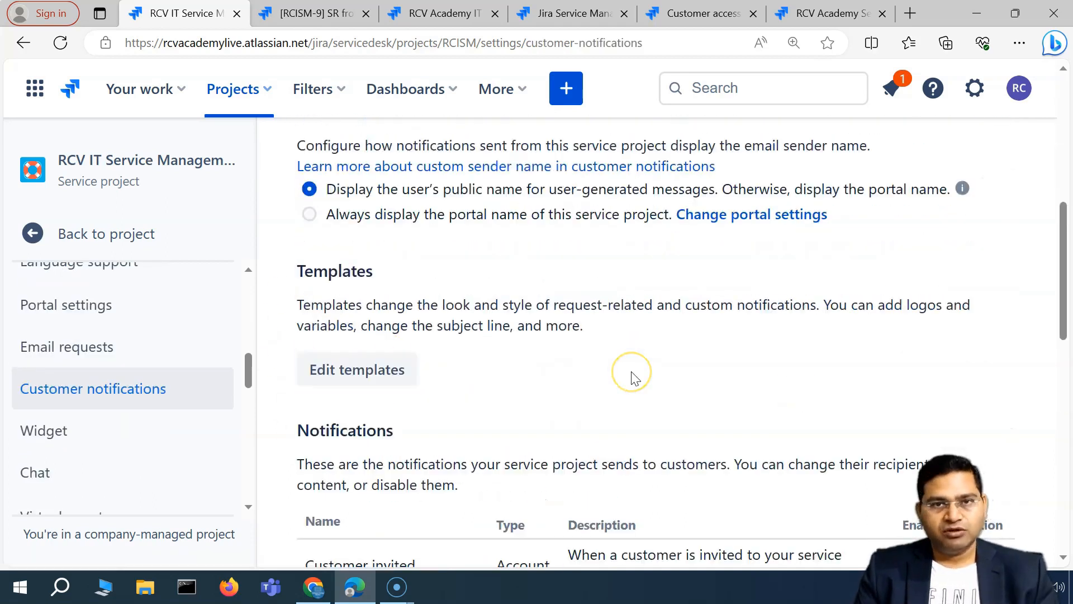